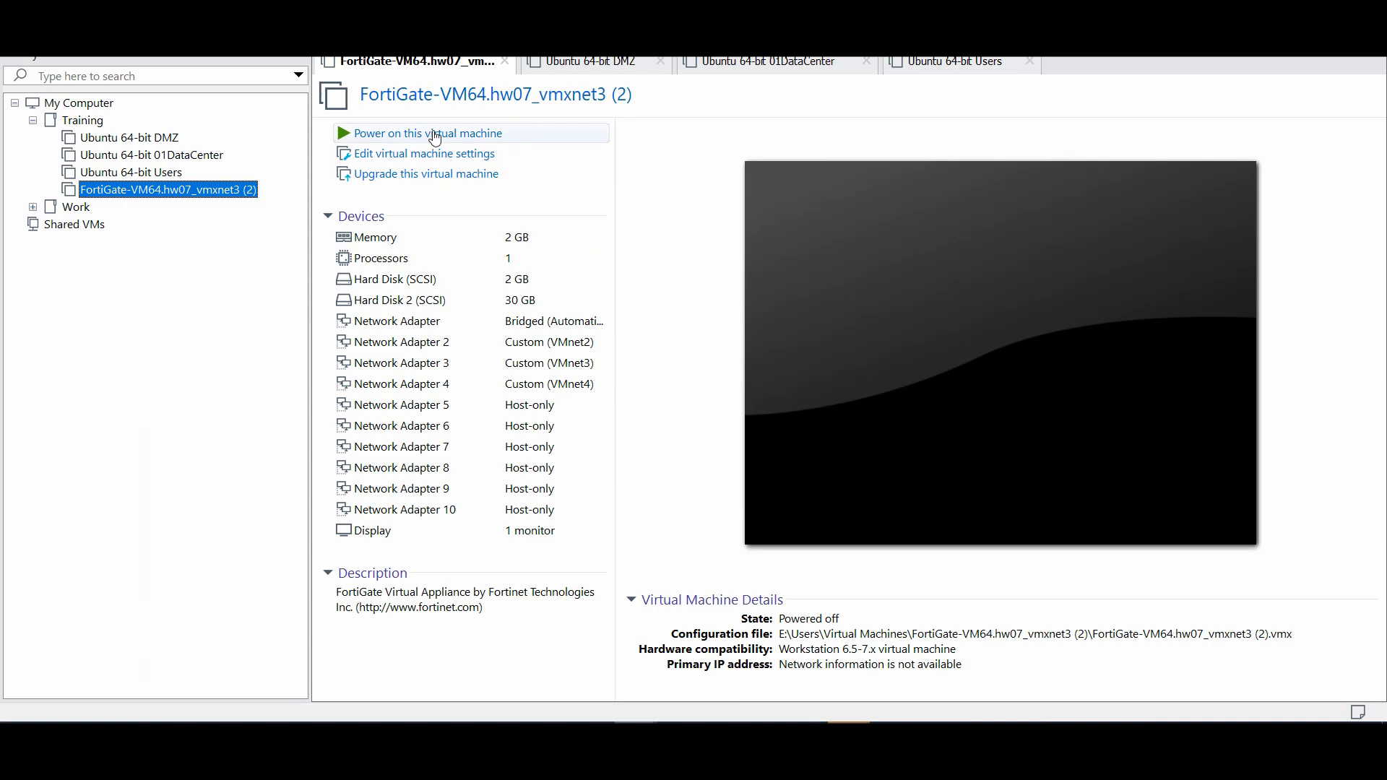
Power on the FortiGate VM and log in as admin, setting a new administrator password
click(435, 135)
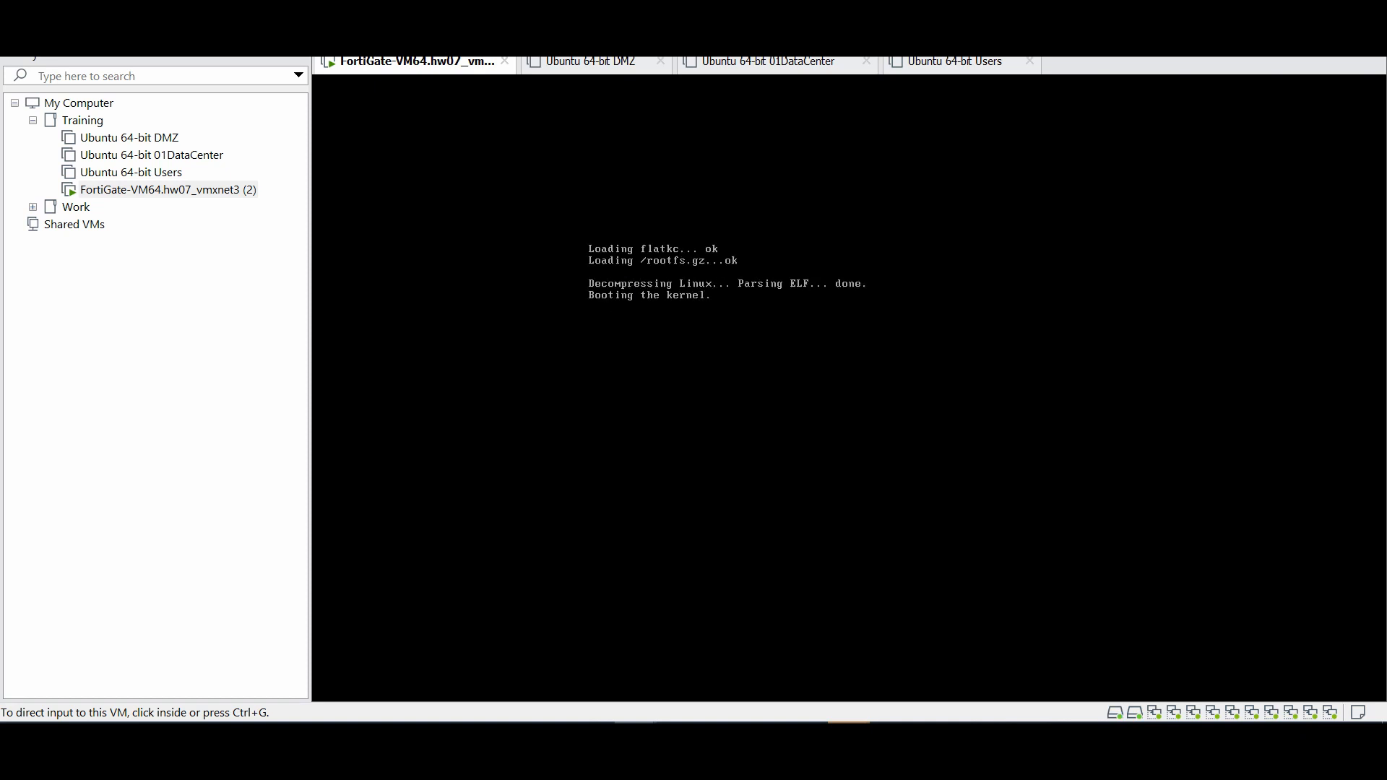
click(758, 353)
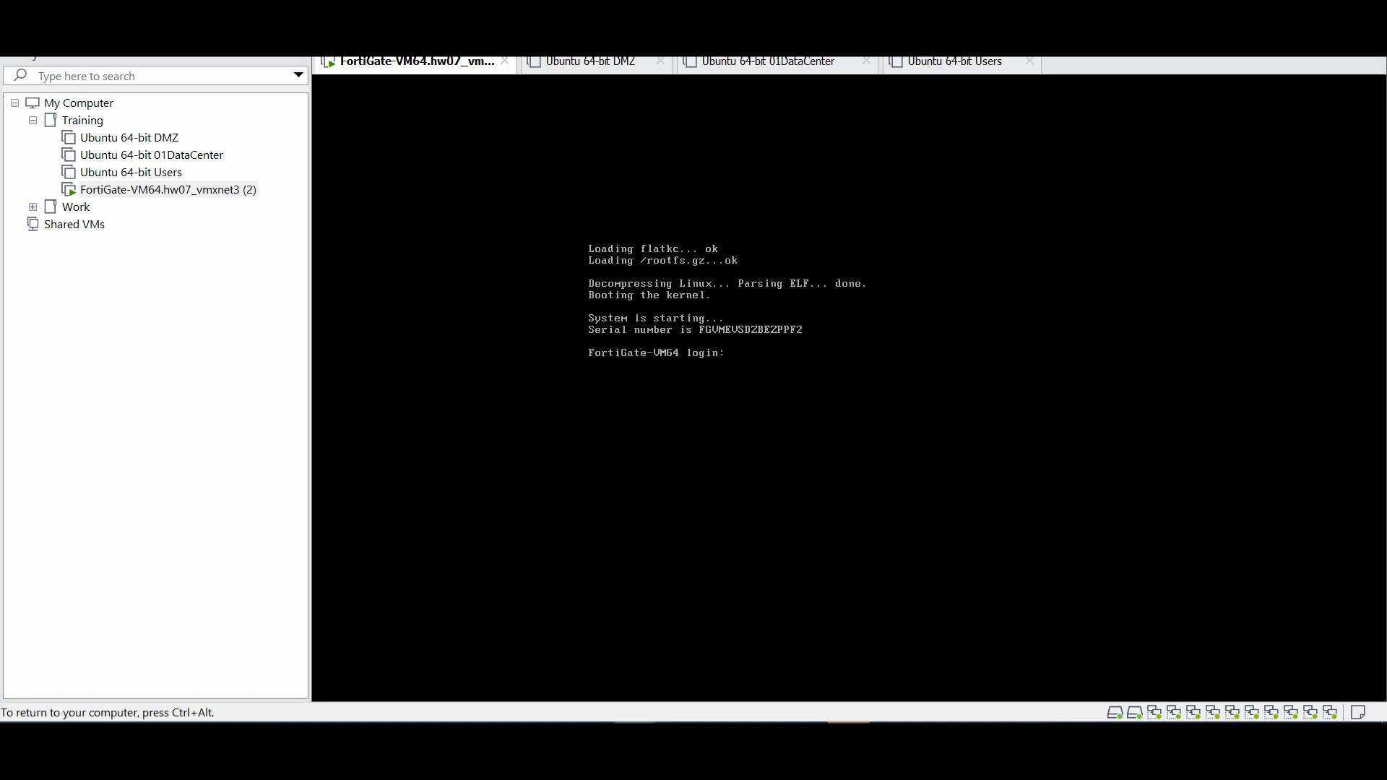
text(admin)
key(Return)
key(Return)
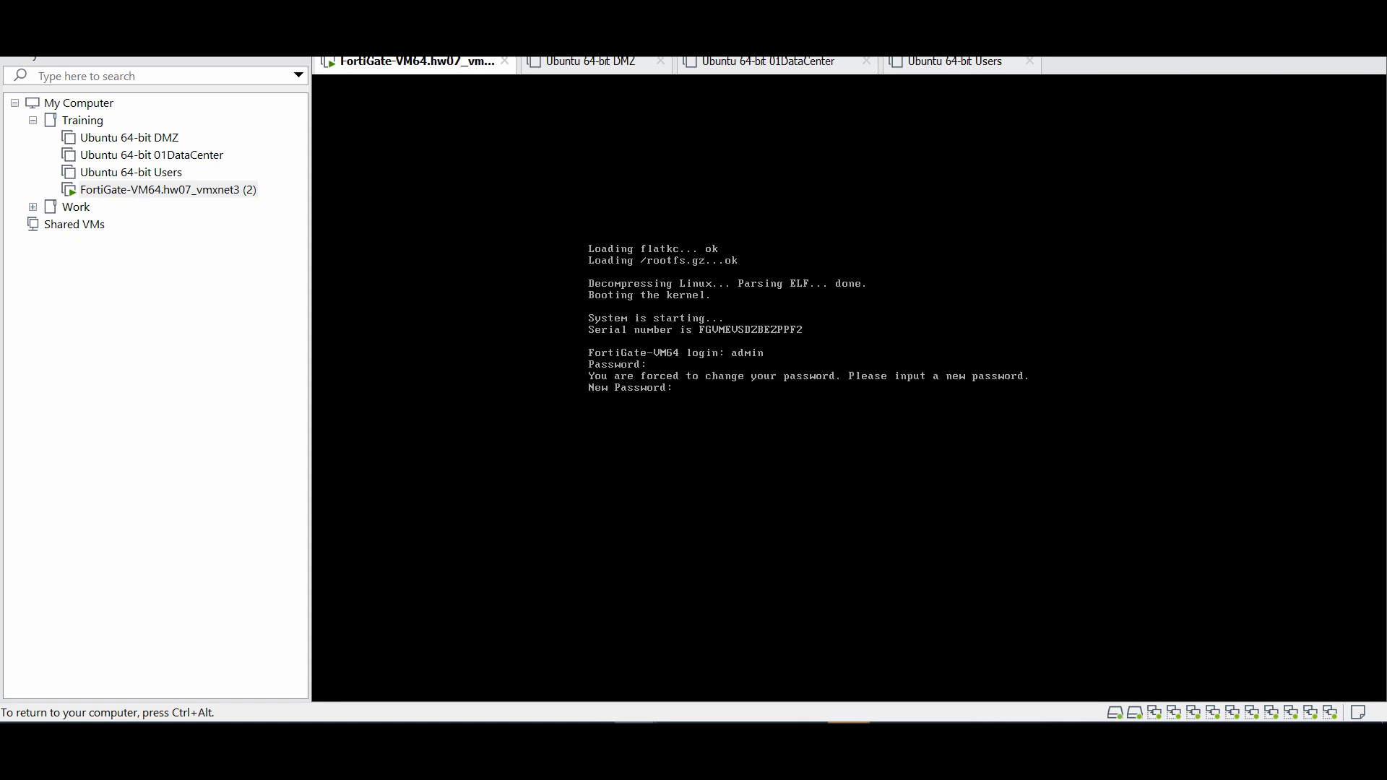
key(Return)
key(Return)
key(Return)
key(Return)
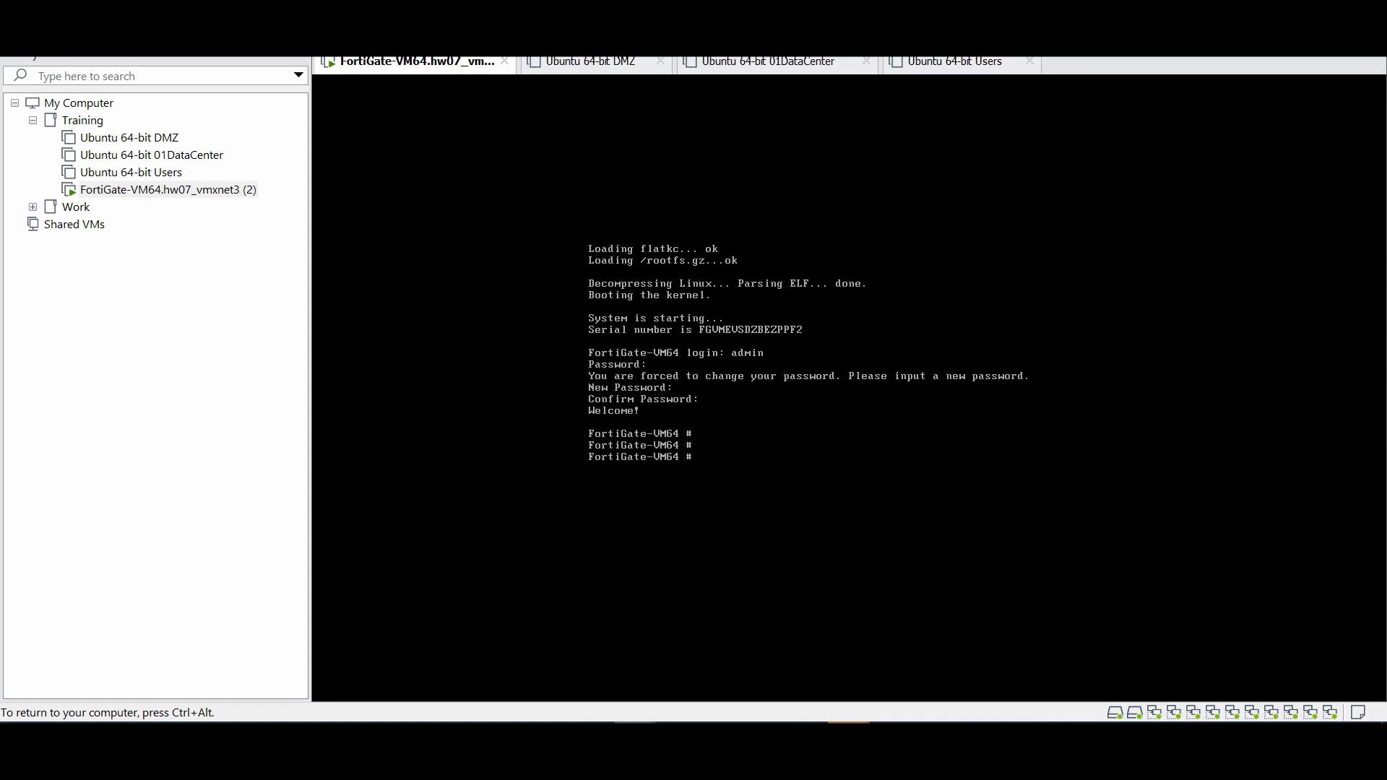
key(ctrl+alt)
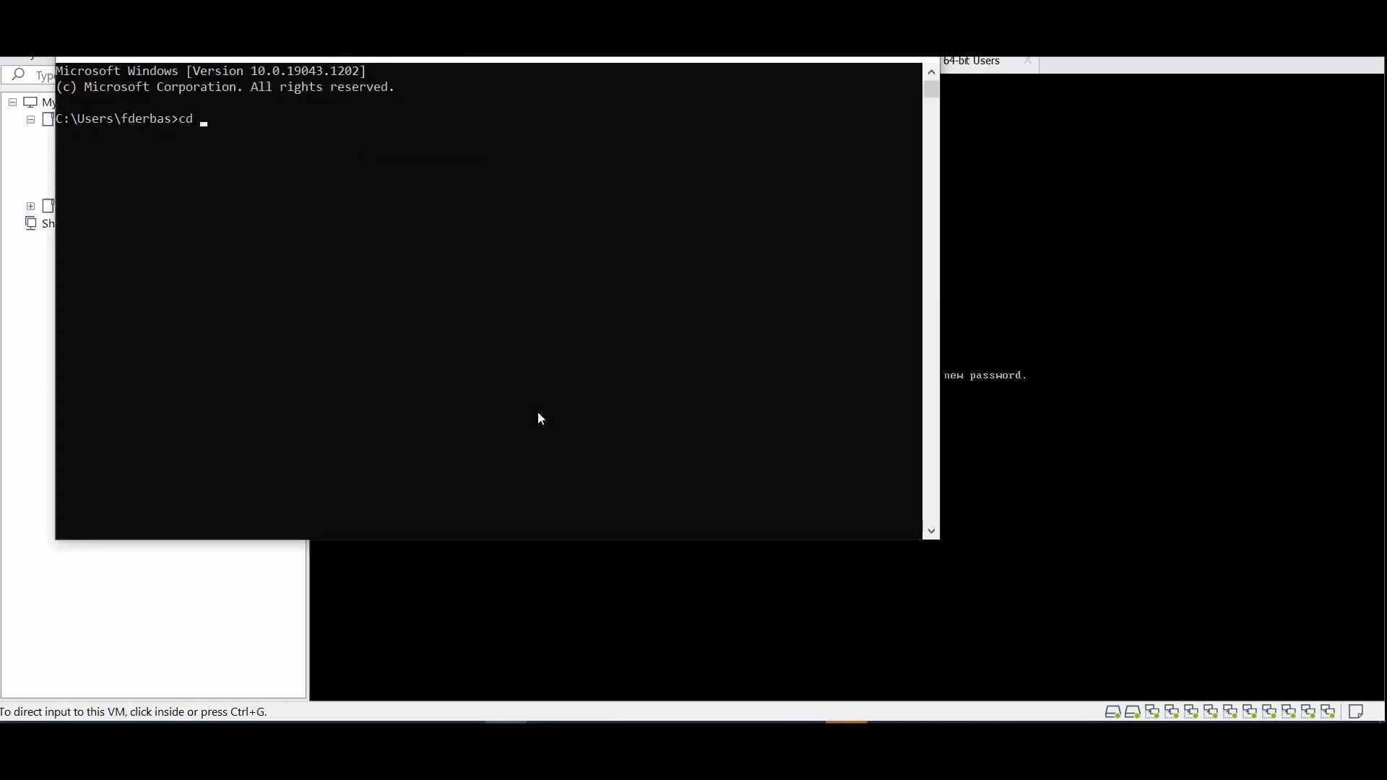
Run 'ping 192.168.1.2 -t' in Command Prompt, then return to the FortiGate console
text(cd c:)
key(Return)
text(cd)
key(BackSpace)
key(BackSpace)
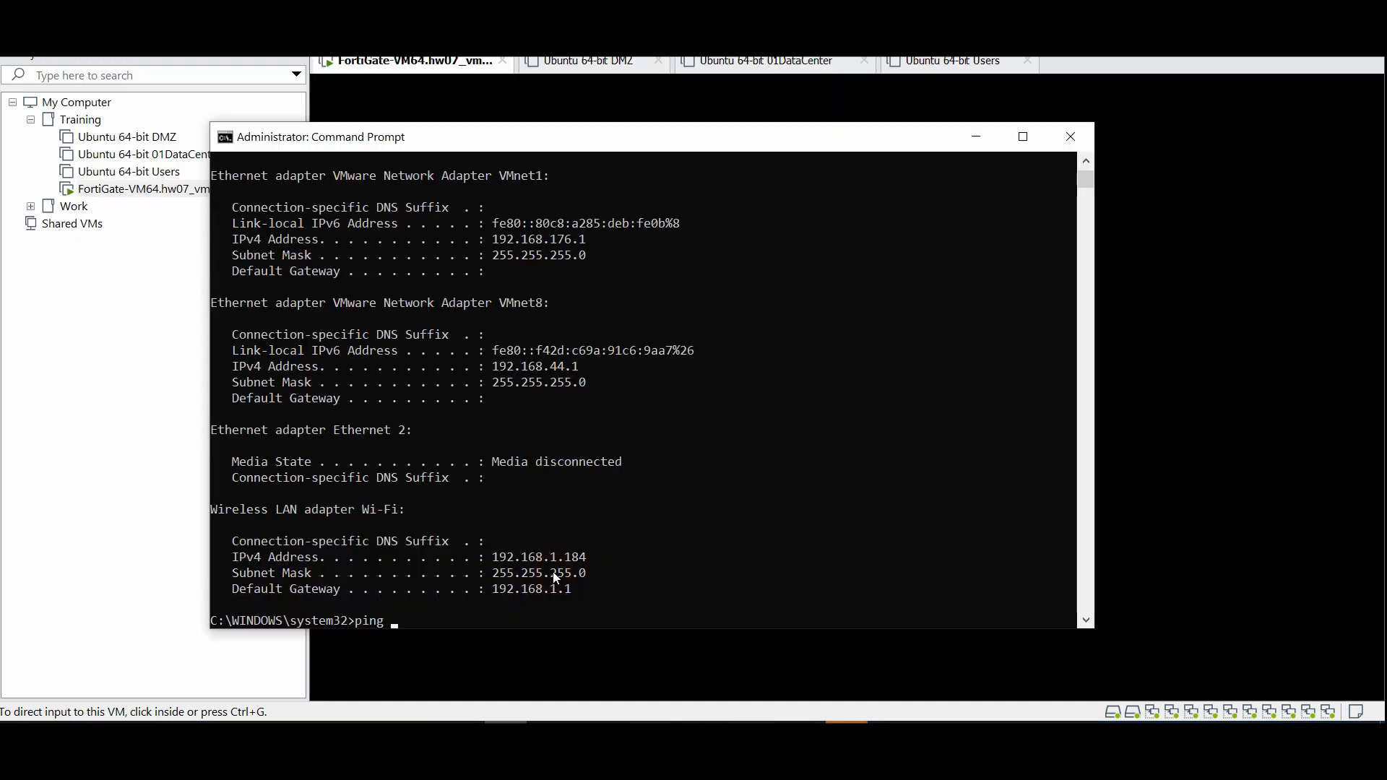
text(192.168.1.2 -t)
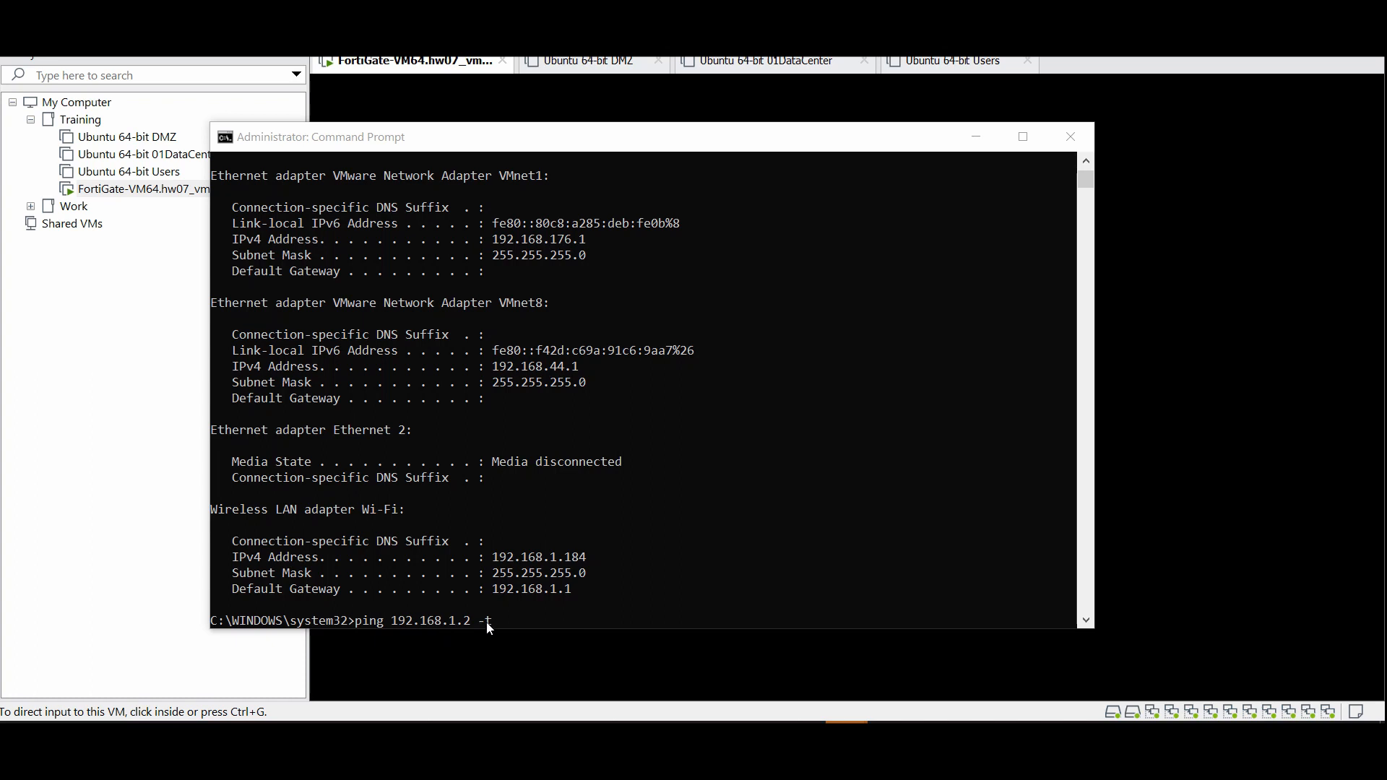
click(557, 606)
key(Return)
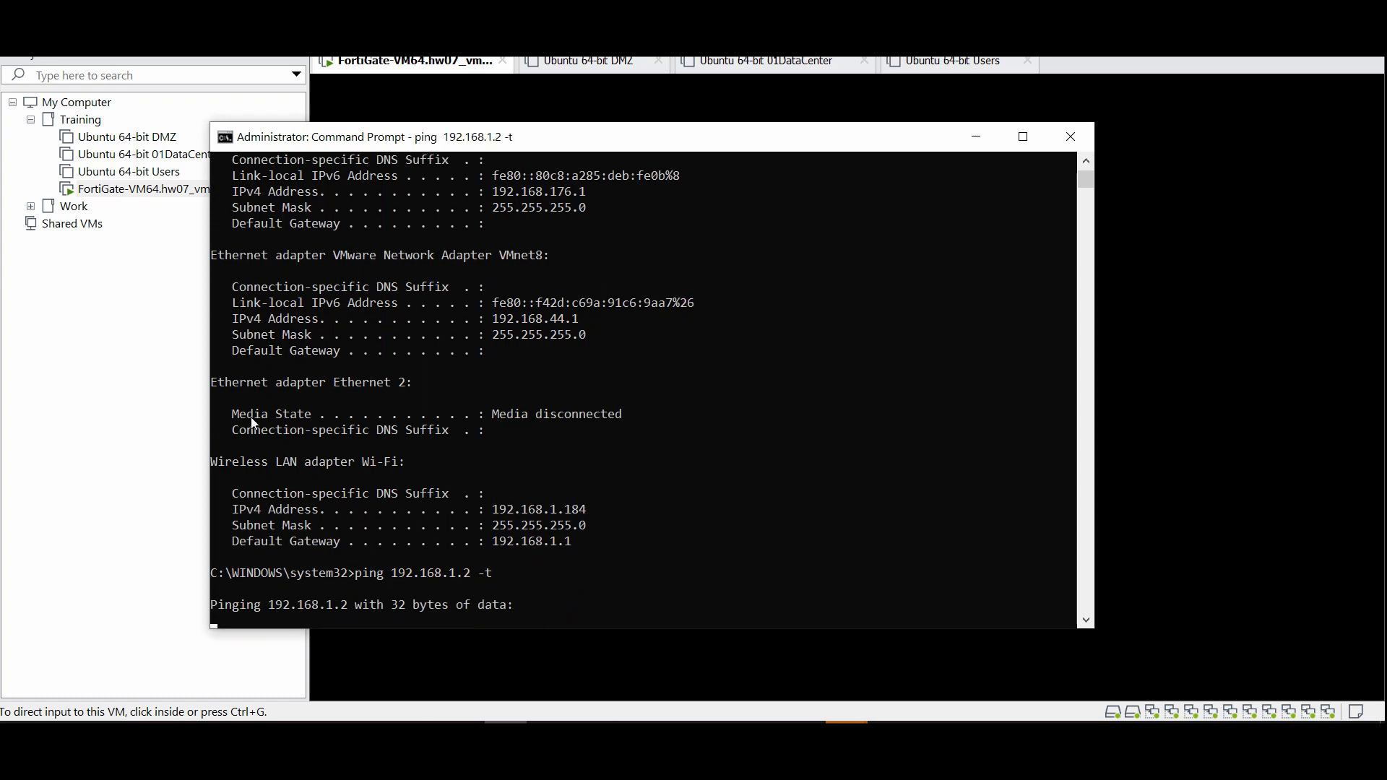
click(182, 325)
click(803, 473)
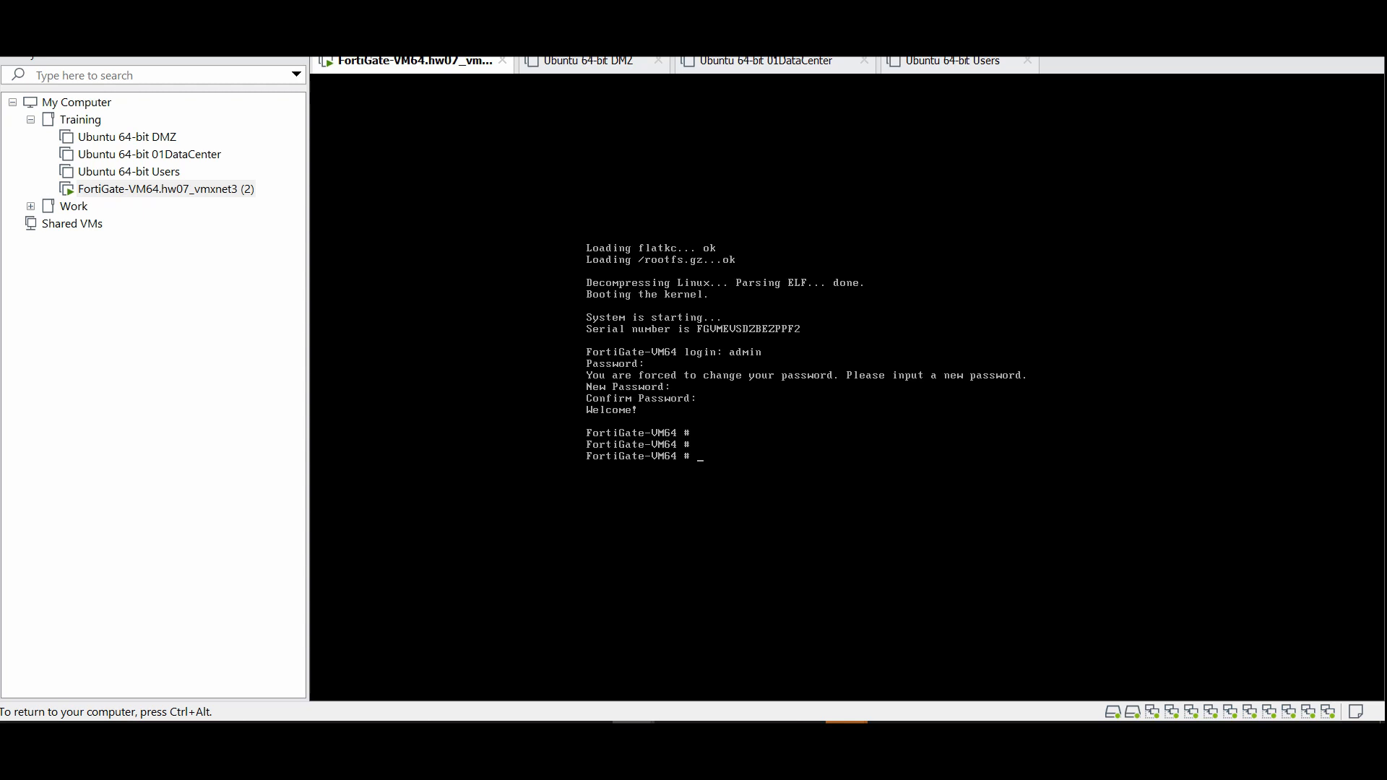
Enter 'config system interface' and edit port1 in the FortiGate CLI
text(config)
text( fi)
key(Tab)
key(Tab)
text(system i)
key(Tab)
key(Return)
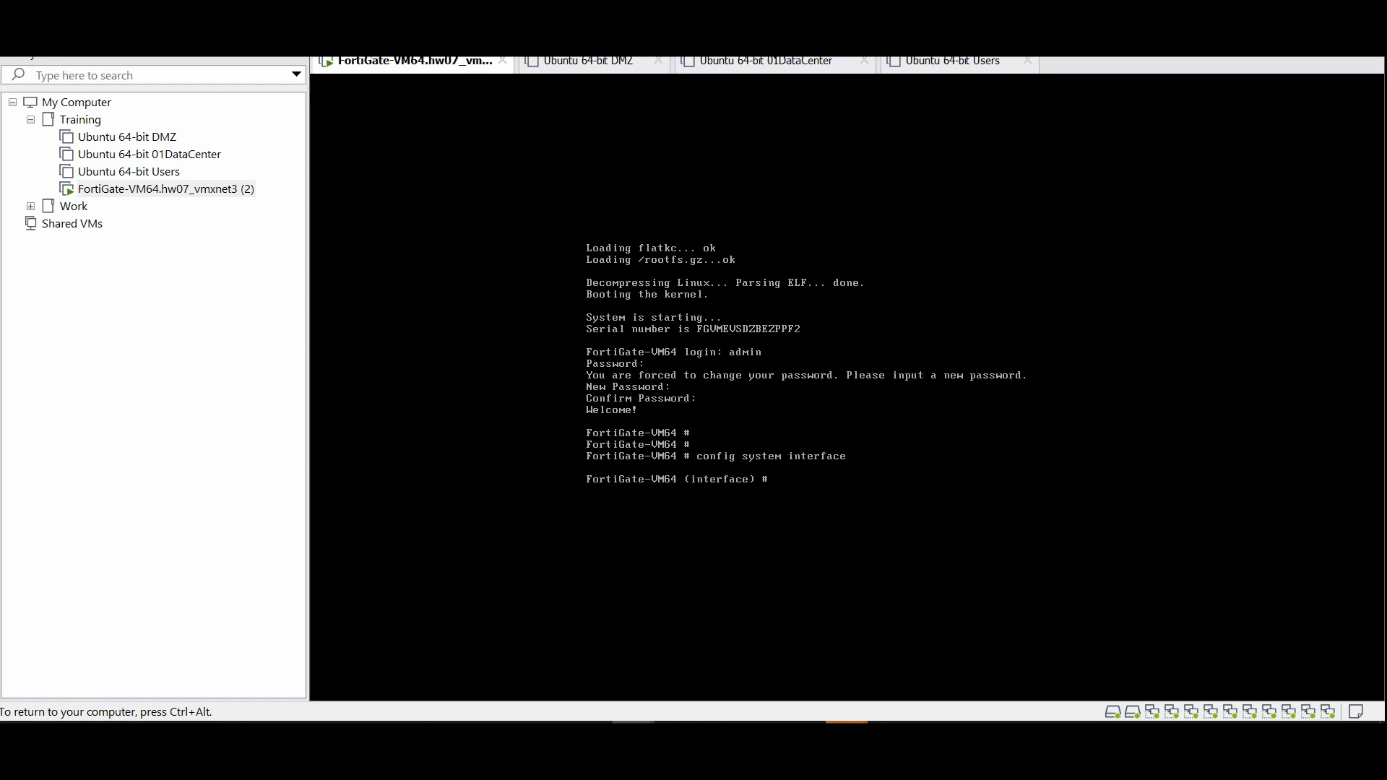
text(edit port1)
key(Return)
Set port1 to static mode with IP 192.168.1.2 255.255.255.0
text(se)
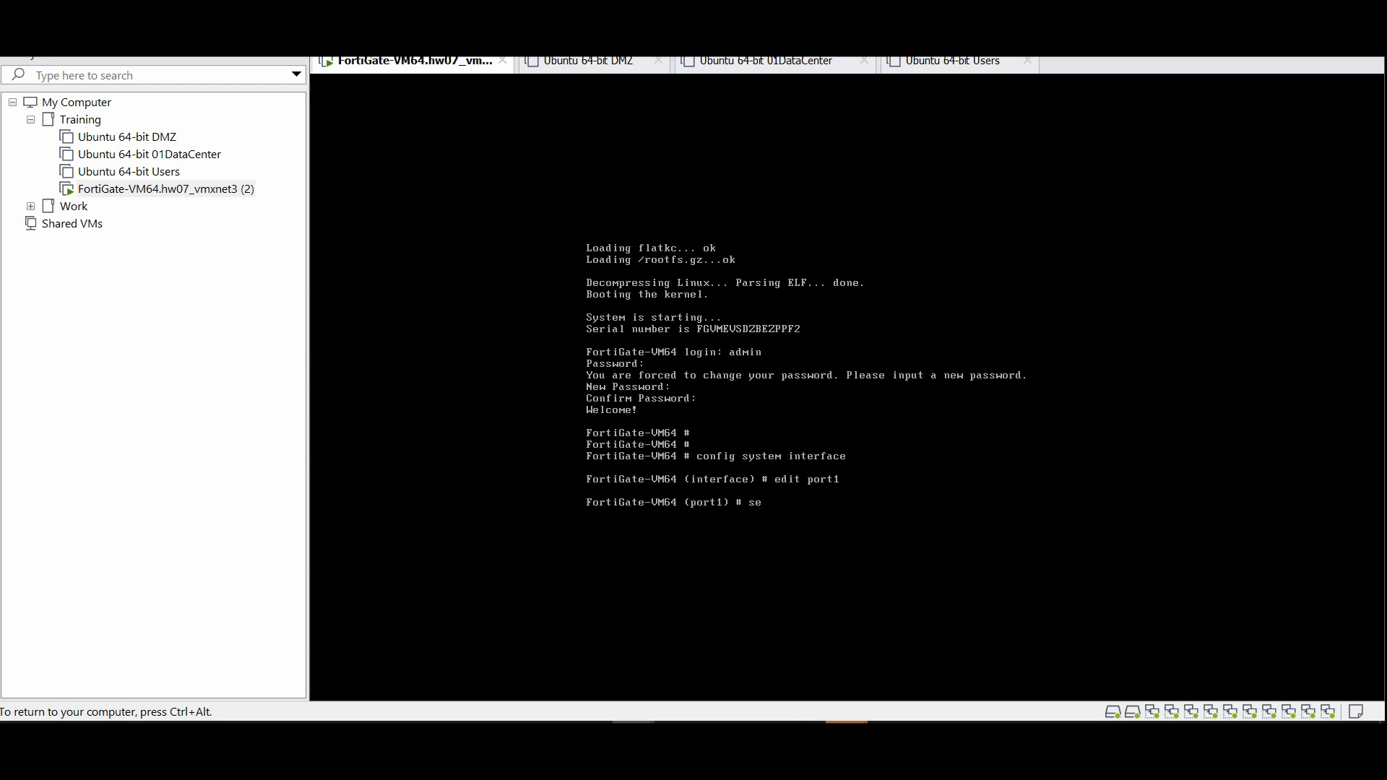
text(t mode static)
key(BackSpace)
key(BackSpace)
key(BackSpace)
key(BackSpace)
key(BackSpace)
key(BackSpace)
key(BackSpace)
text(static)
key(Tab)
key(Tab)
key(Tab)
key(Return)
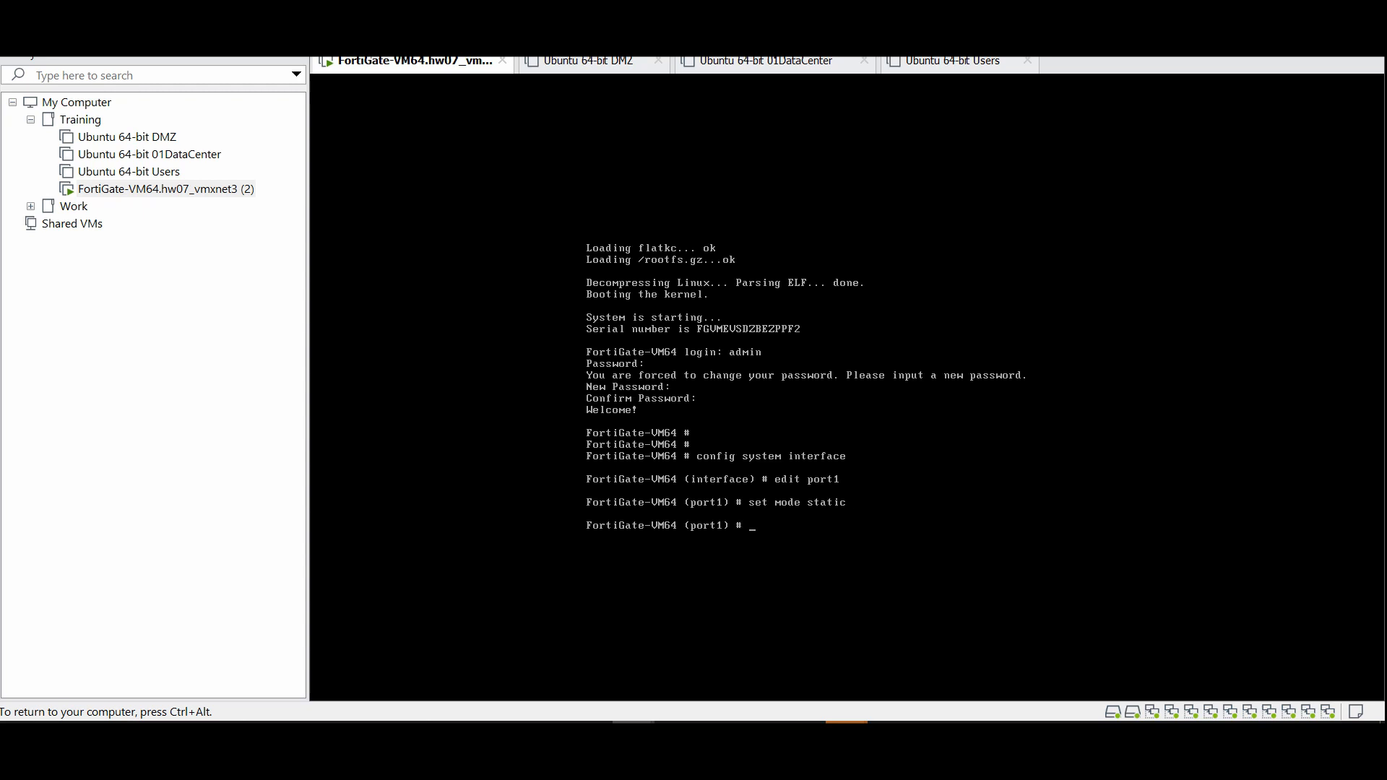
text(set ip 192.168.1.2 255.255.255.0)
key(Return)
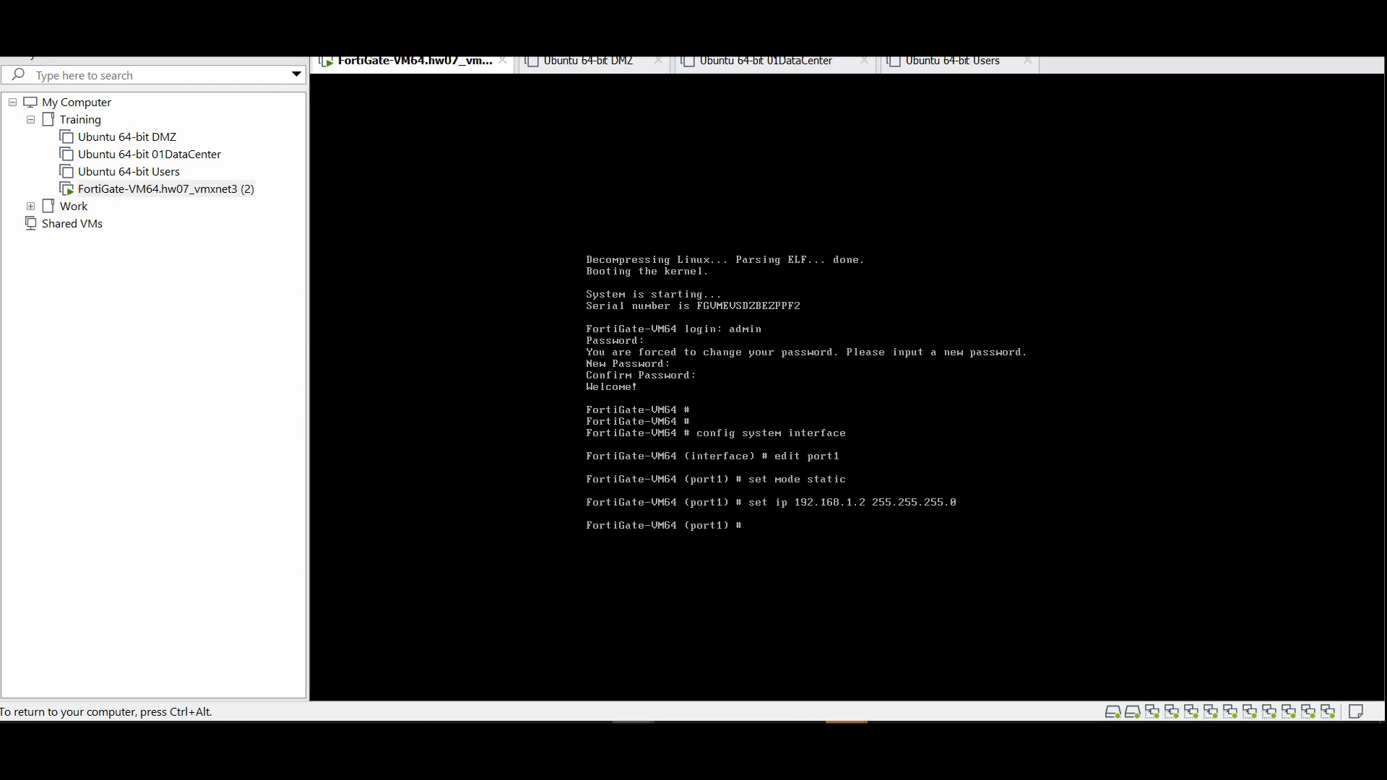
Allow https, http and ping access on port1 and commit with end
text(set al)
key(Tab)
text(https http)
text(ping ssh)
key(Return)
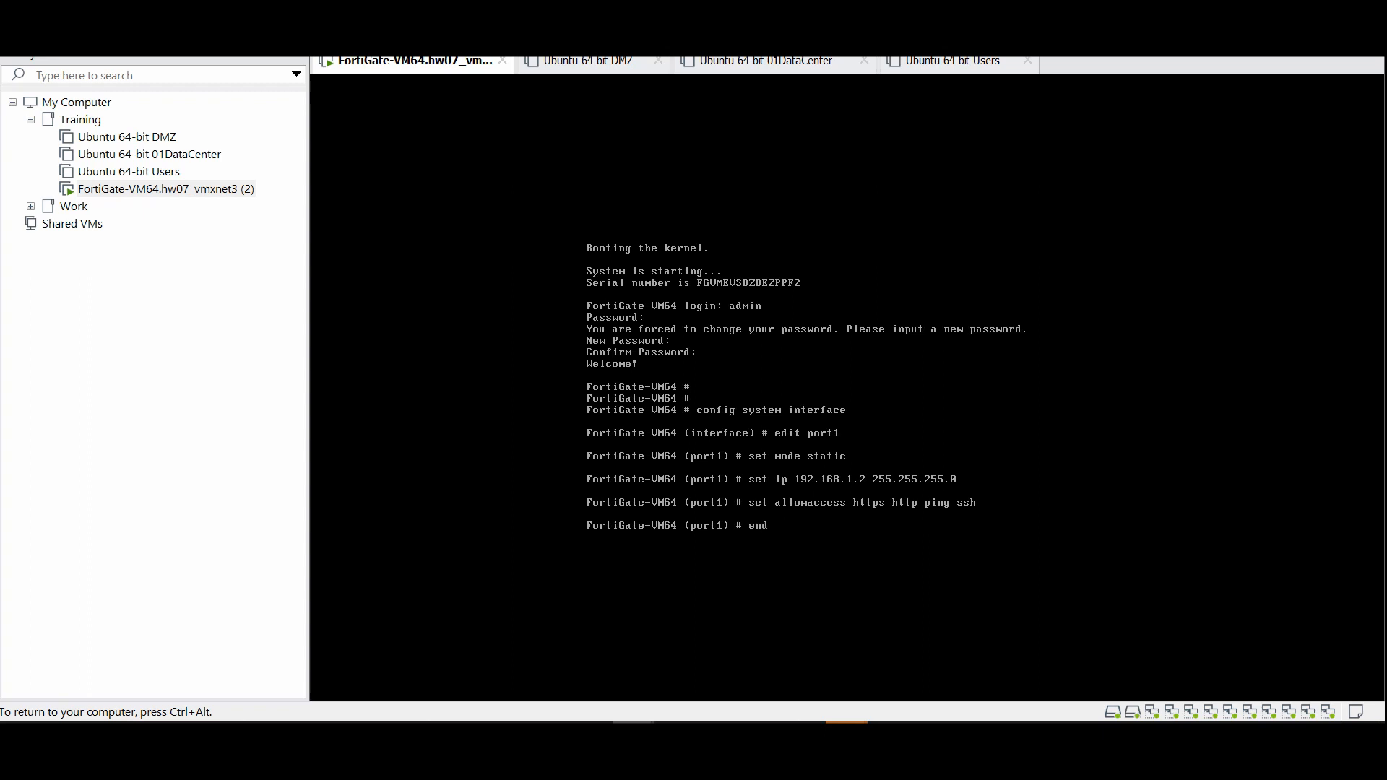
key(Return)
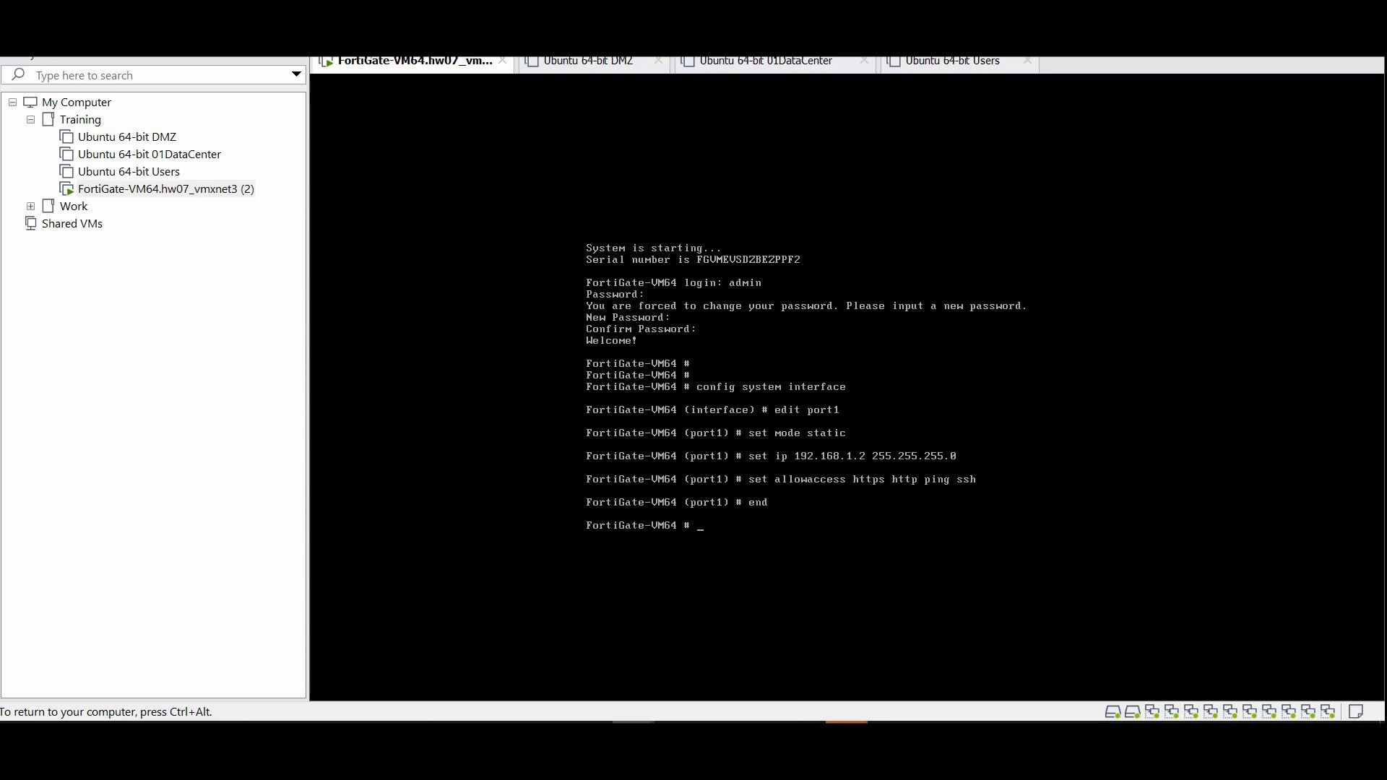
key(ctrl+alt)
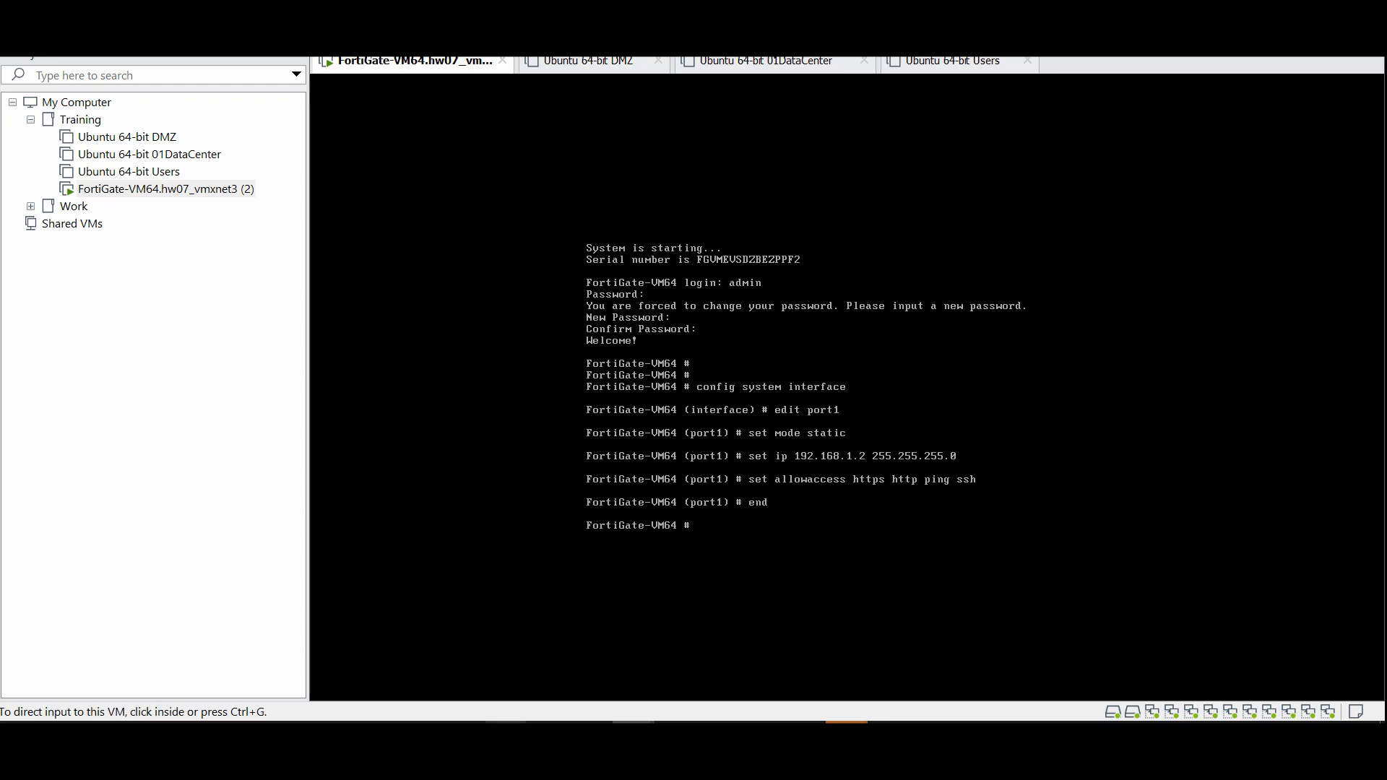
click(505, 722)
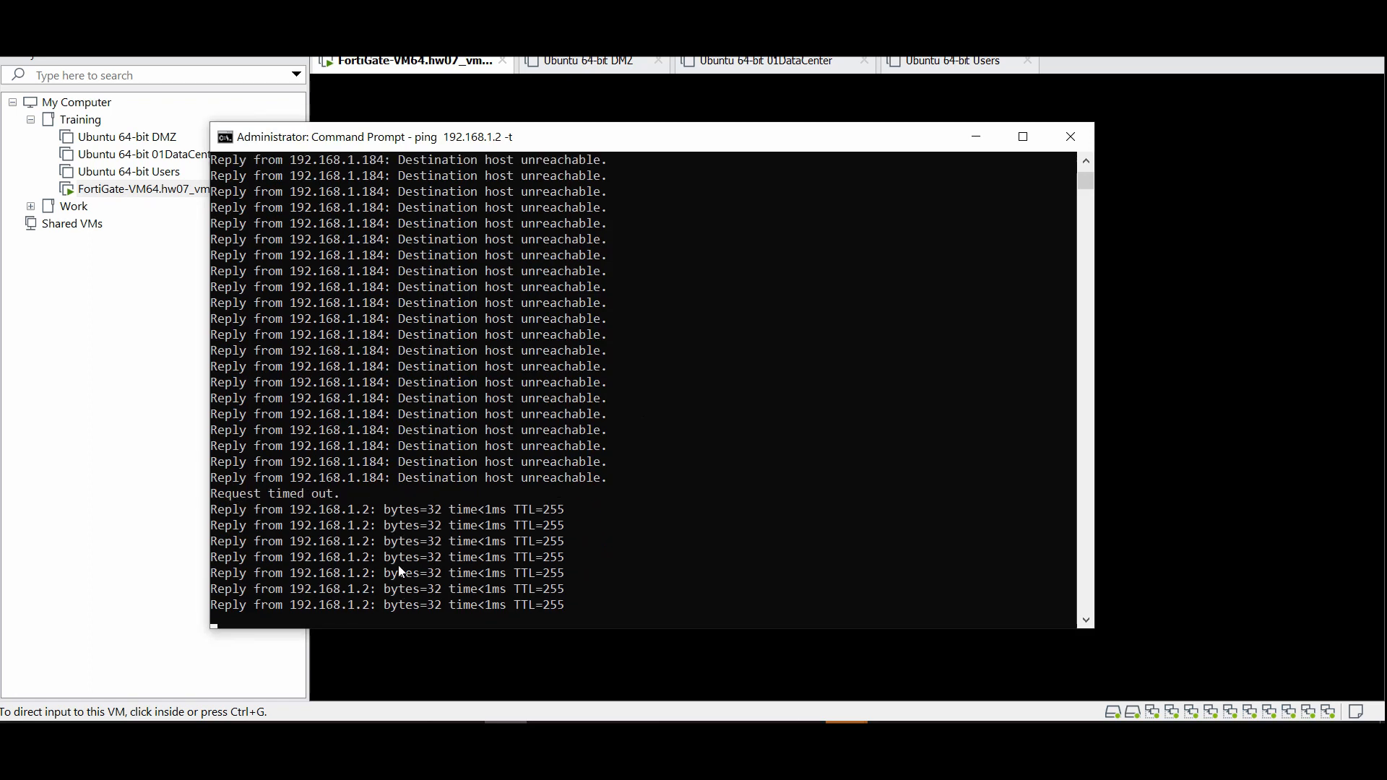
Switch to the browser showing the FortiGate web login page
click(549, 735)
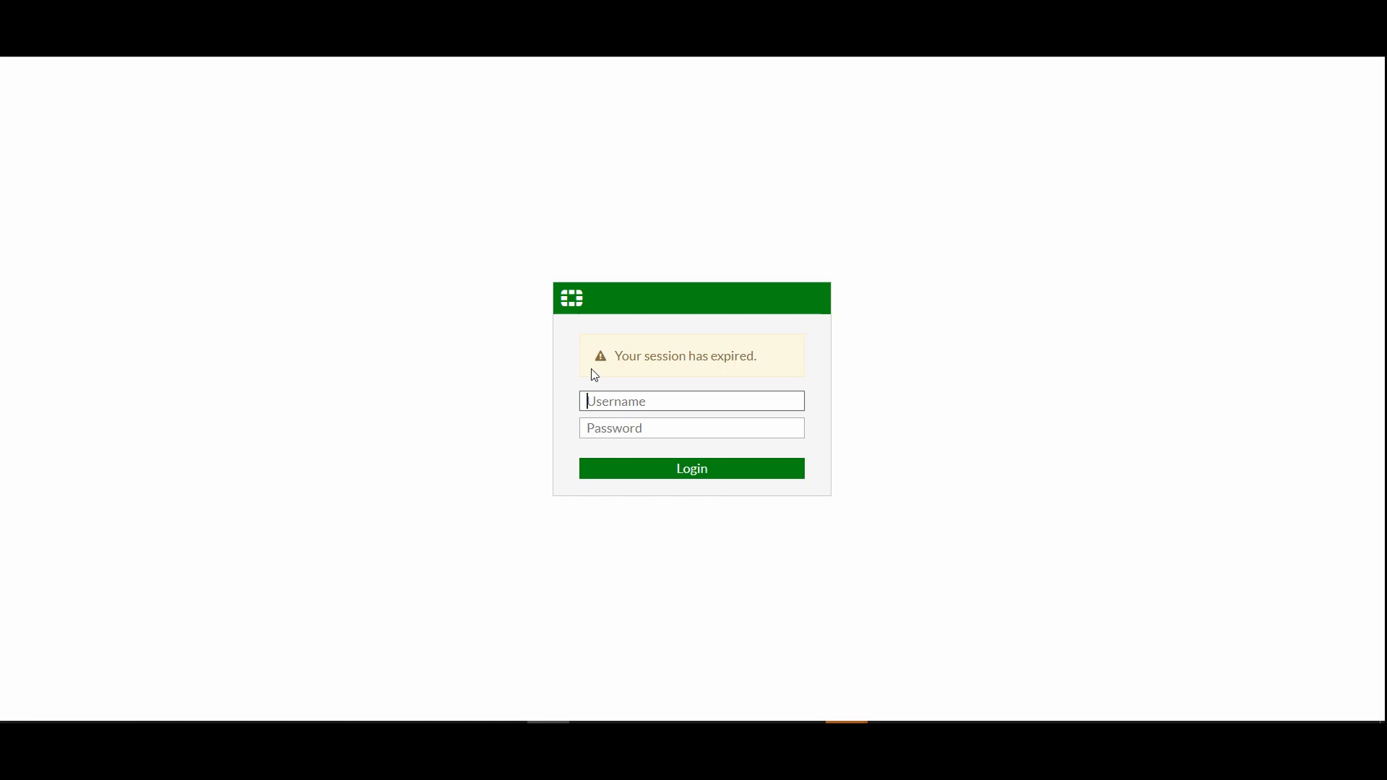
Log in as admin, postpone FortiGate Setup and dismiss the FortiOS 6.4.7 dialog
click(620, 402)
text(admin)
key(Tab)
text(a******)
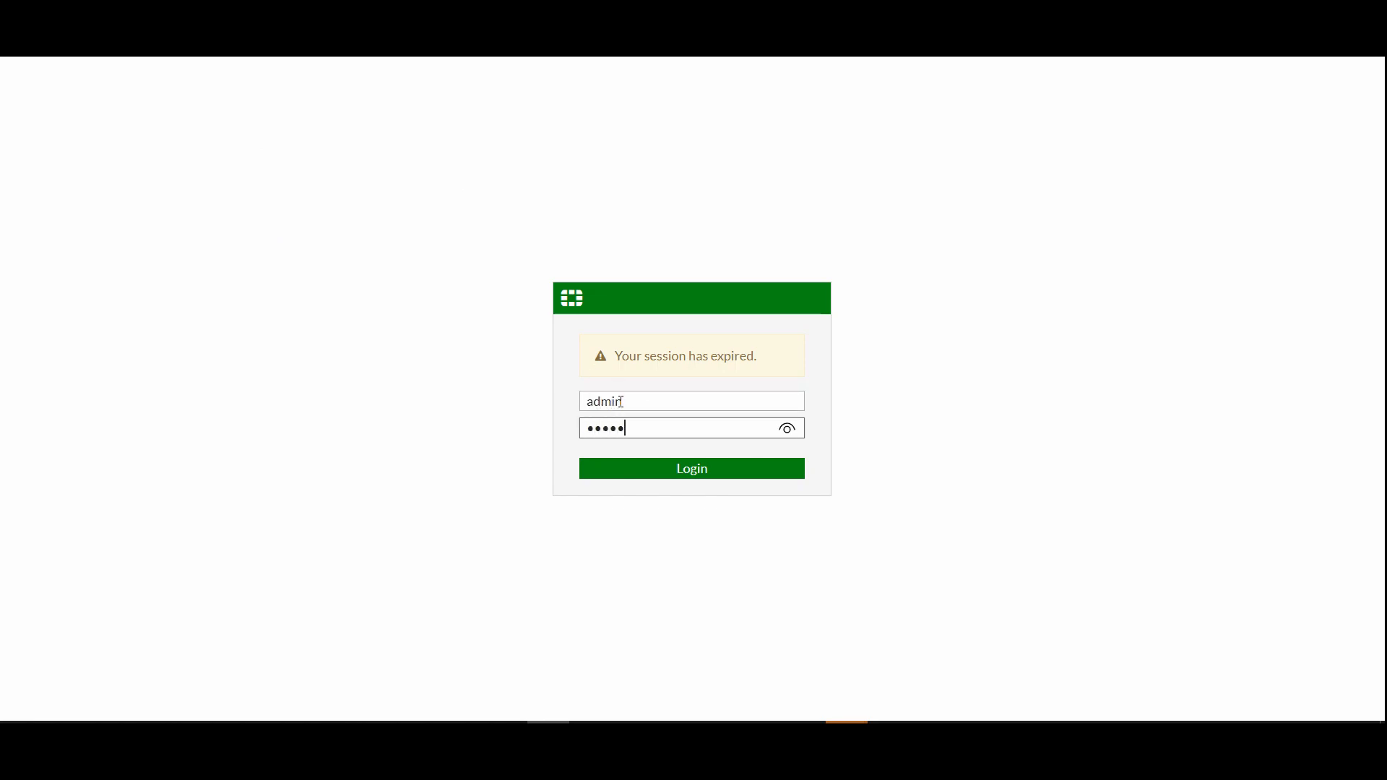
key(Return)
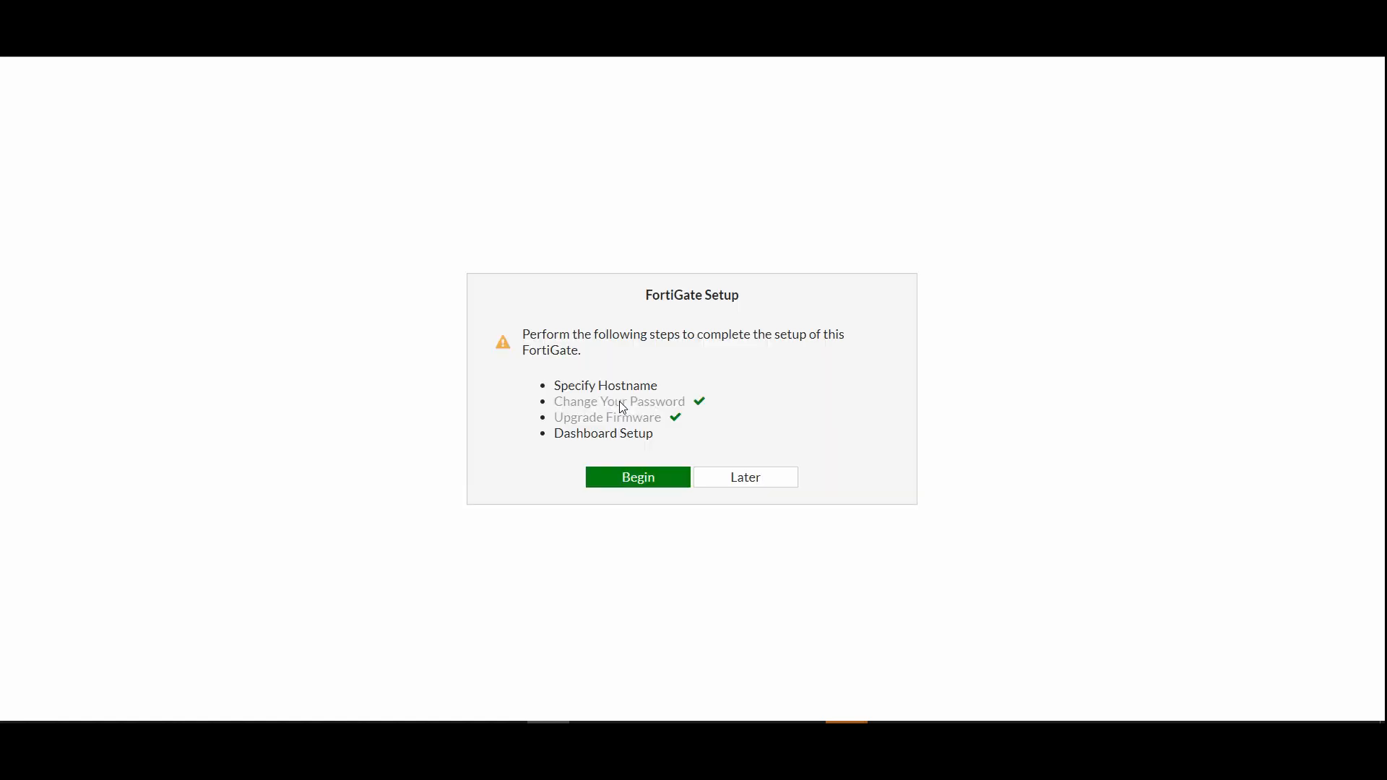
click(727, 483)
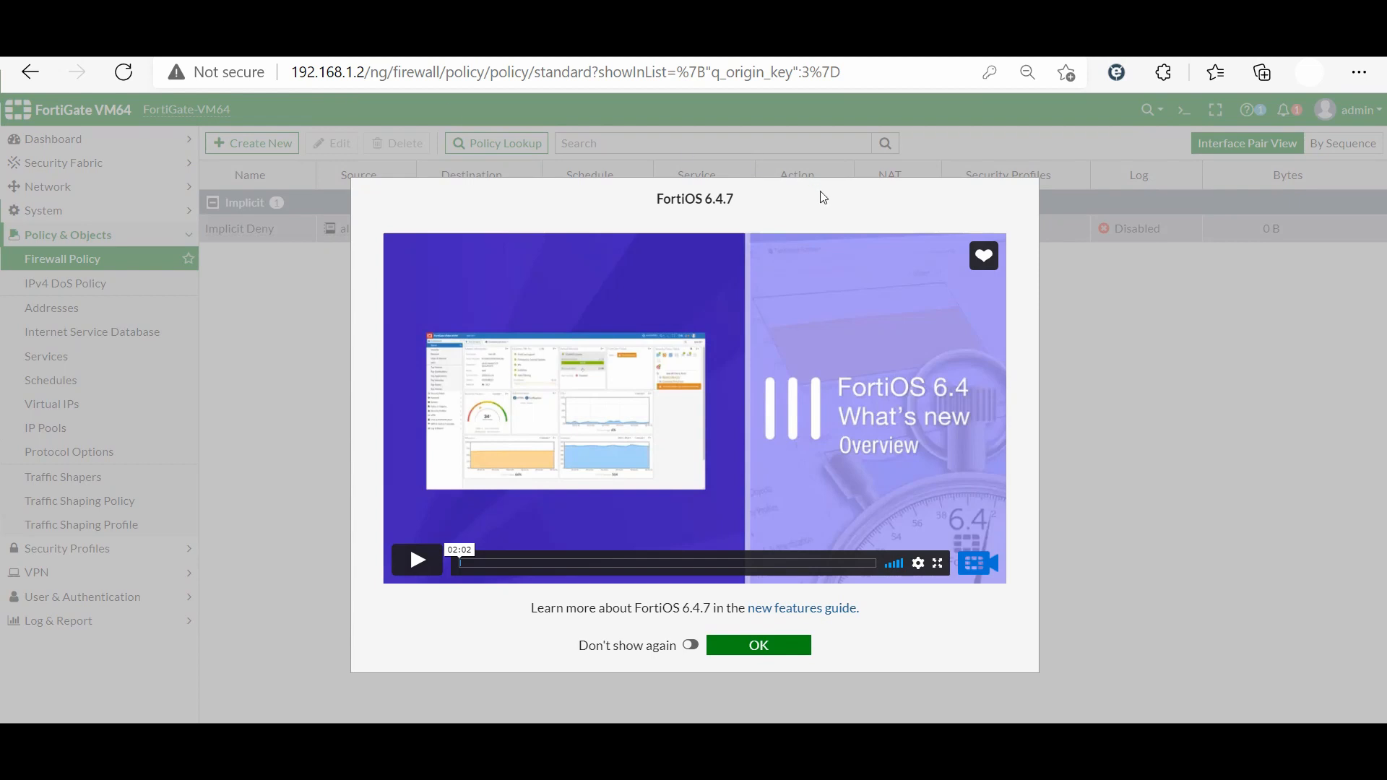
click(785, 648)
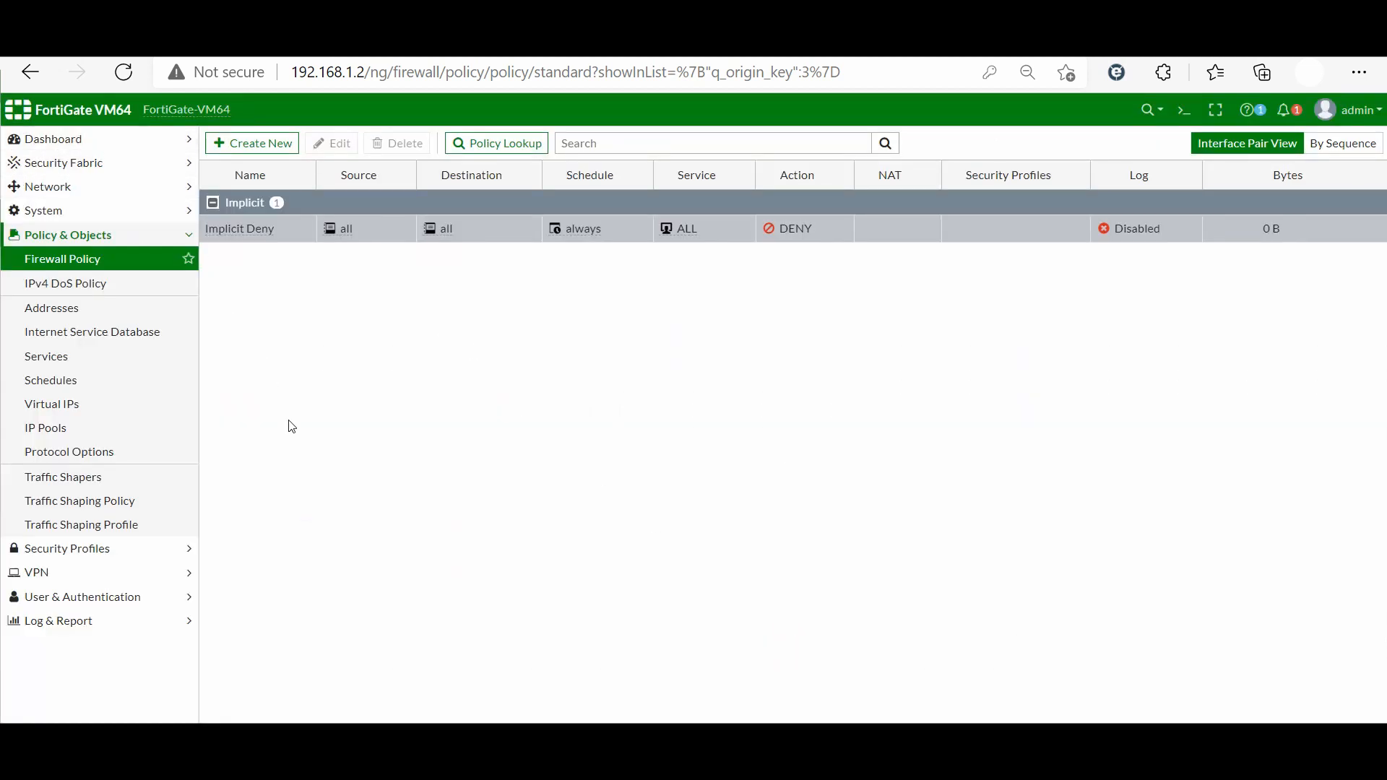
Check the Dashboard status, then go to Network > Interfaces
click(57, 140)
click(58, 163)
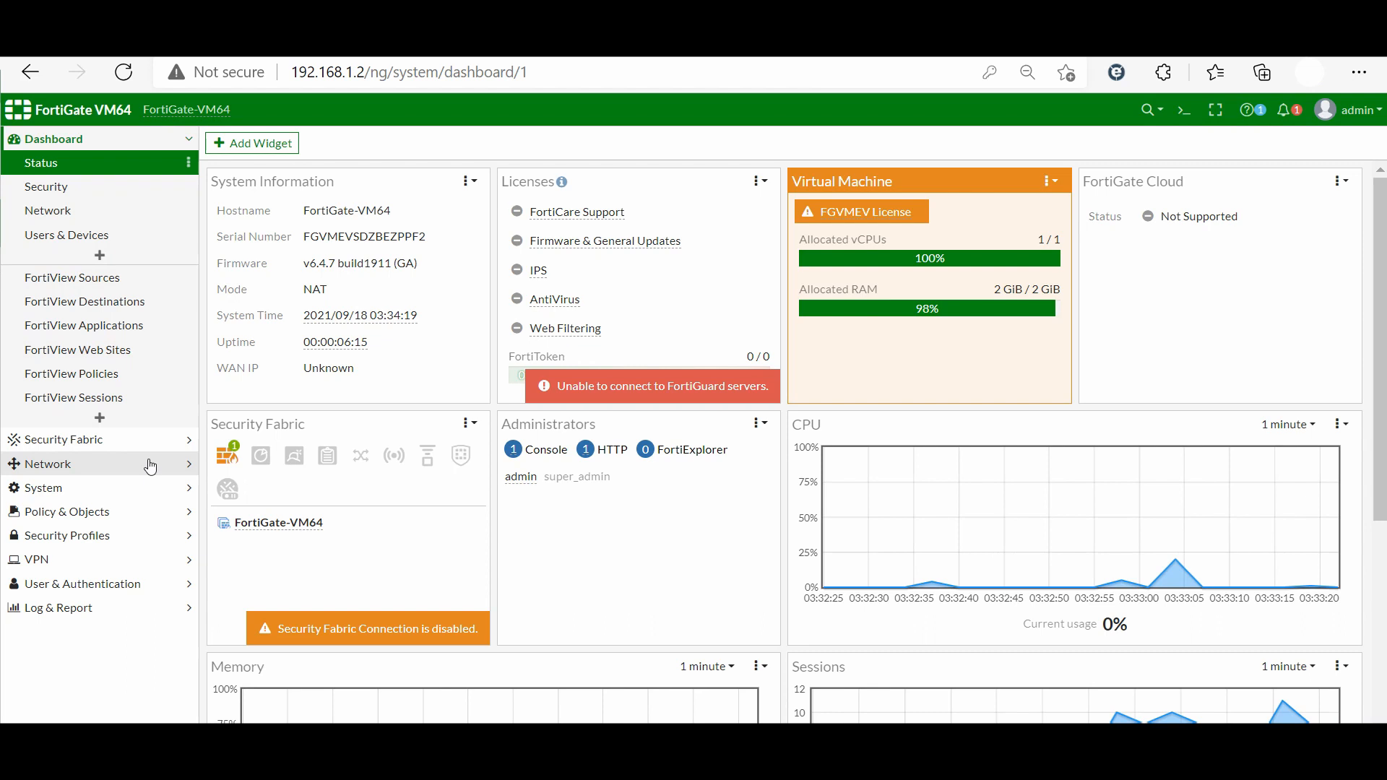
click(102, 470)
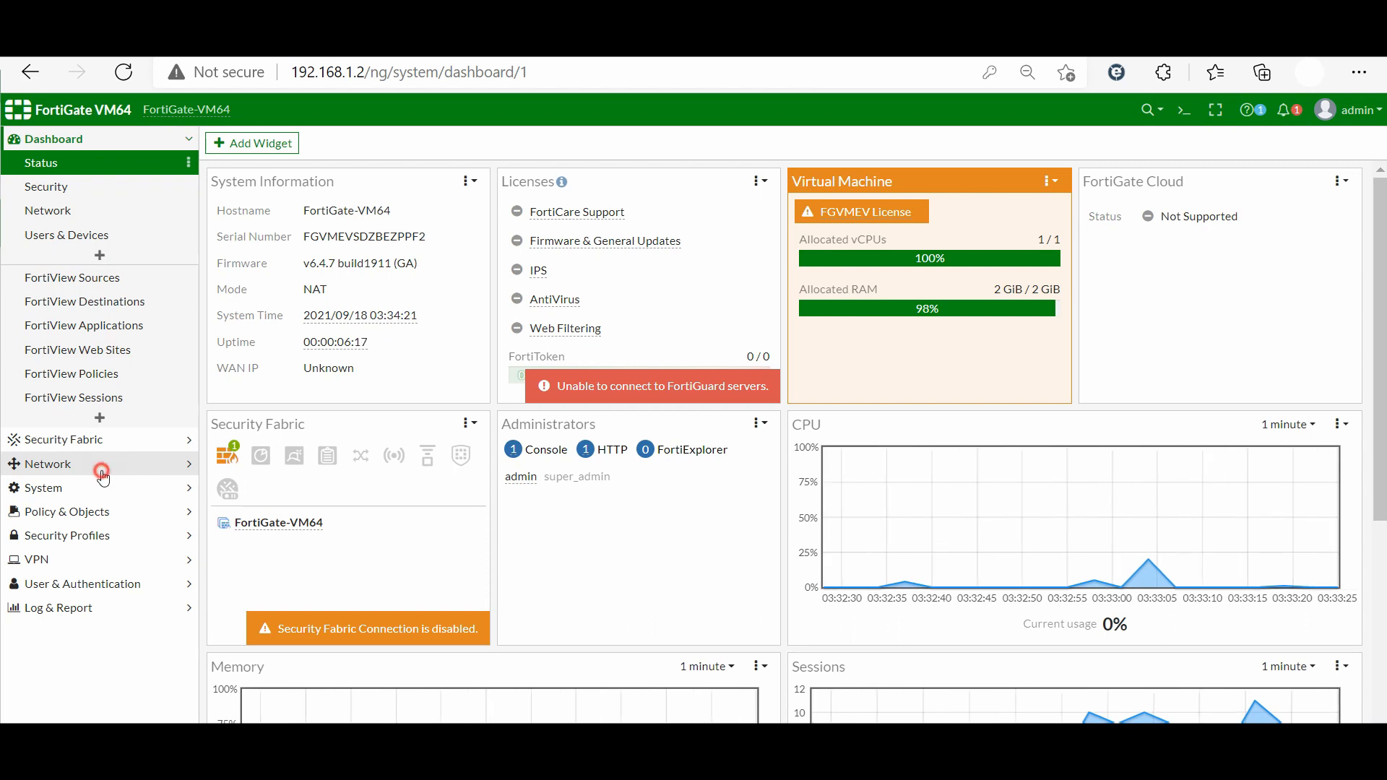
click(52, 211)
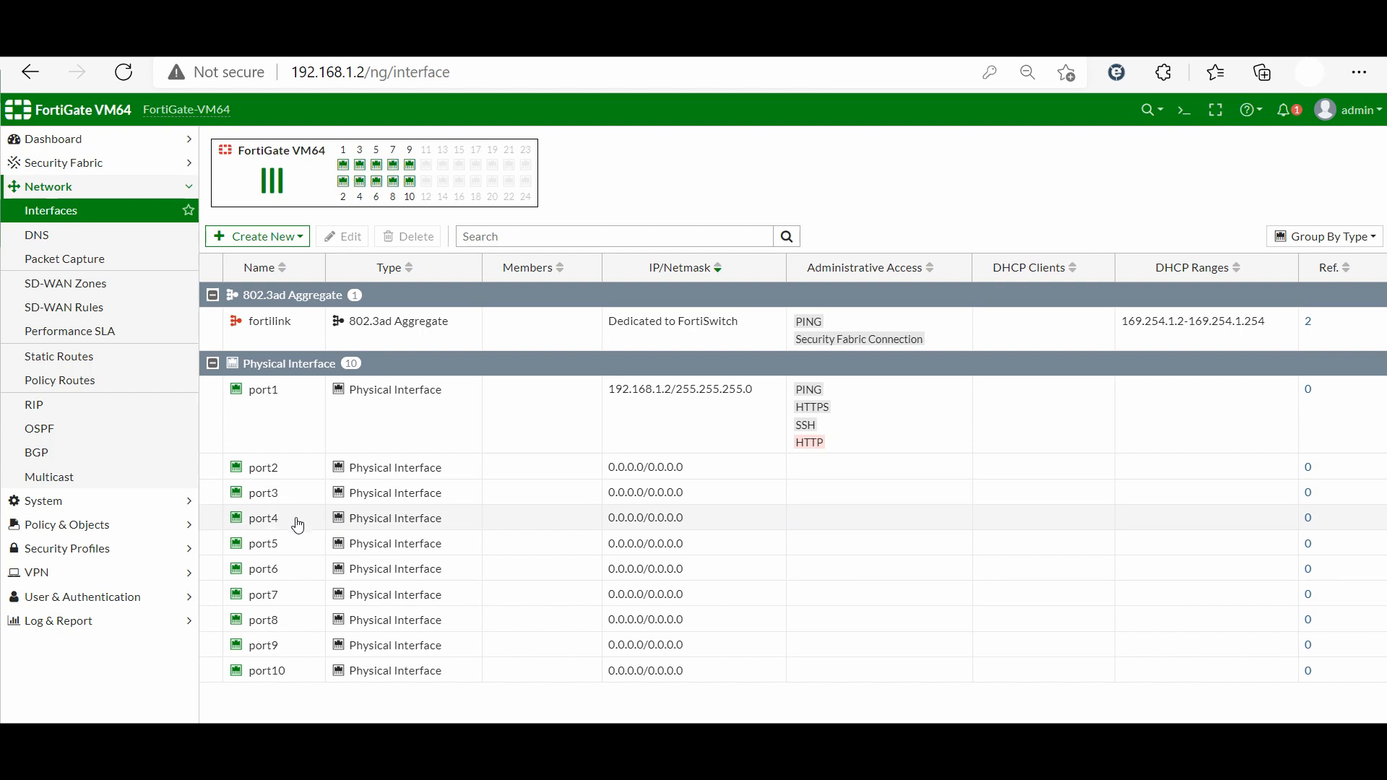
Give port2 alias DMZ, IP 192.168.20.1/24, PING access and an enabled DHCP server
click(297, 476)
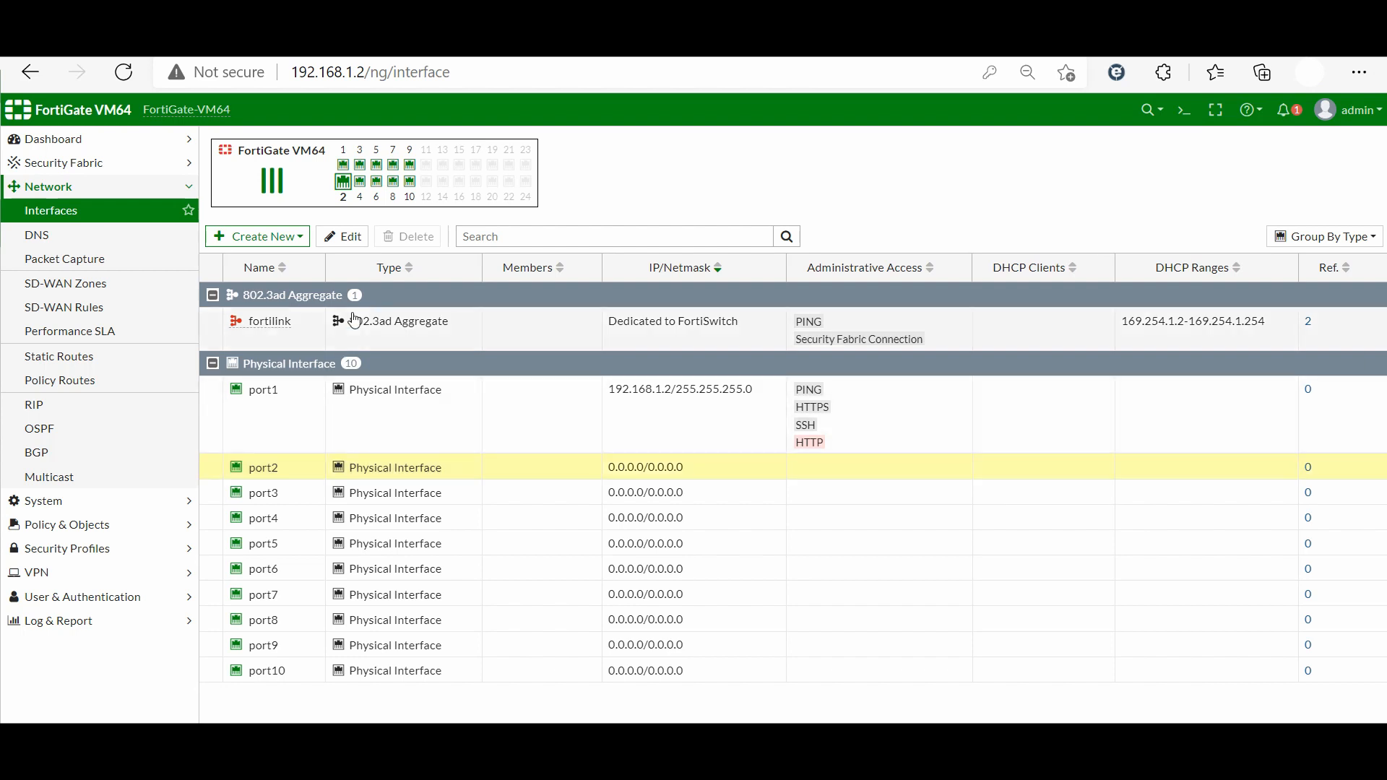
click(344, 241)
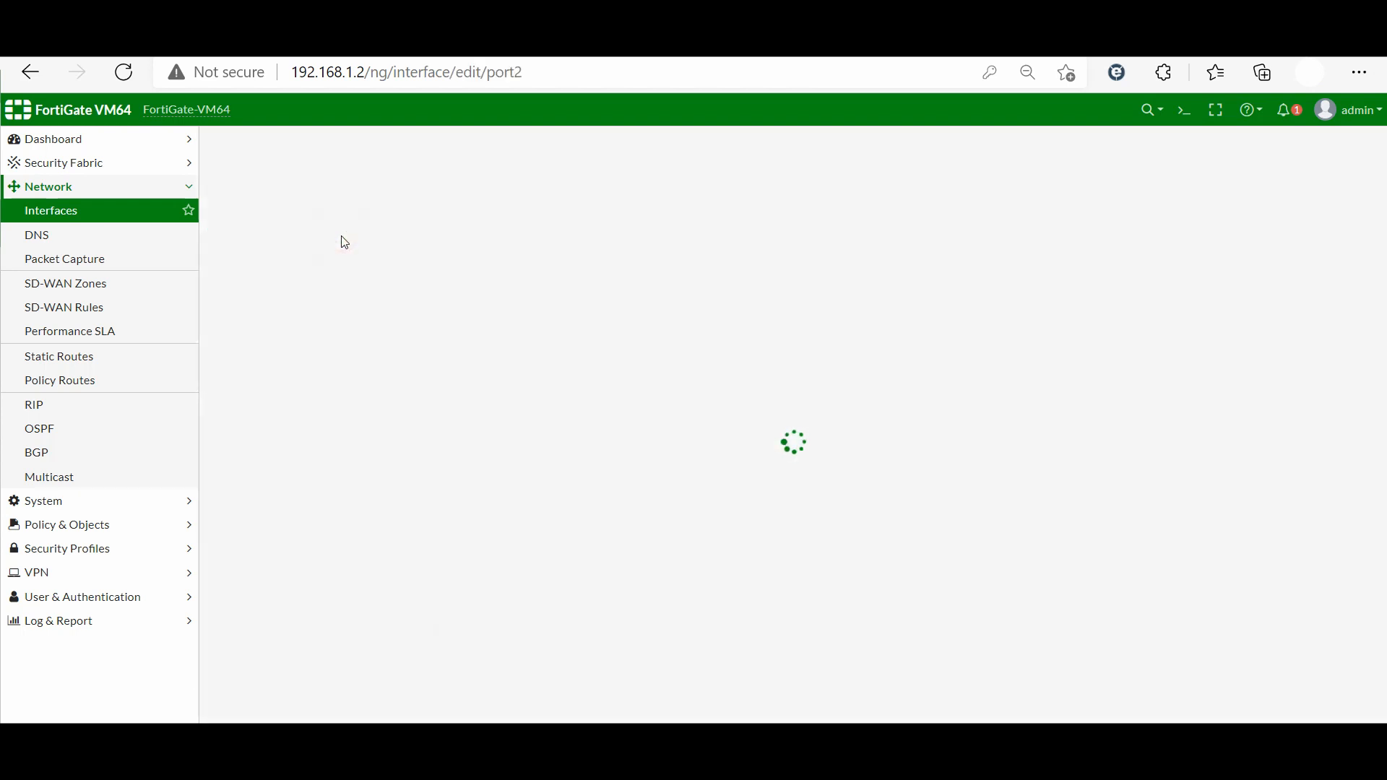
click(315, 200)
text(DMZ)
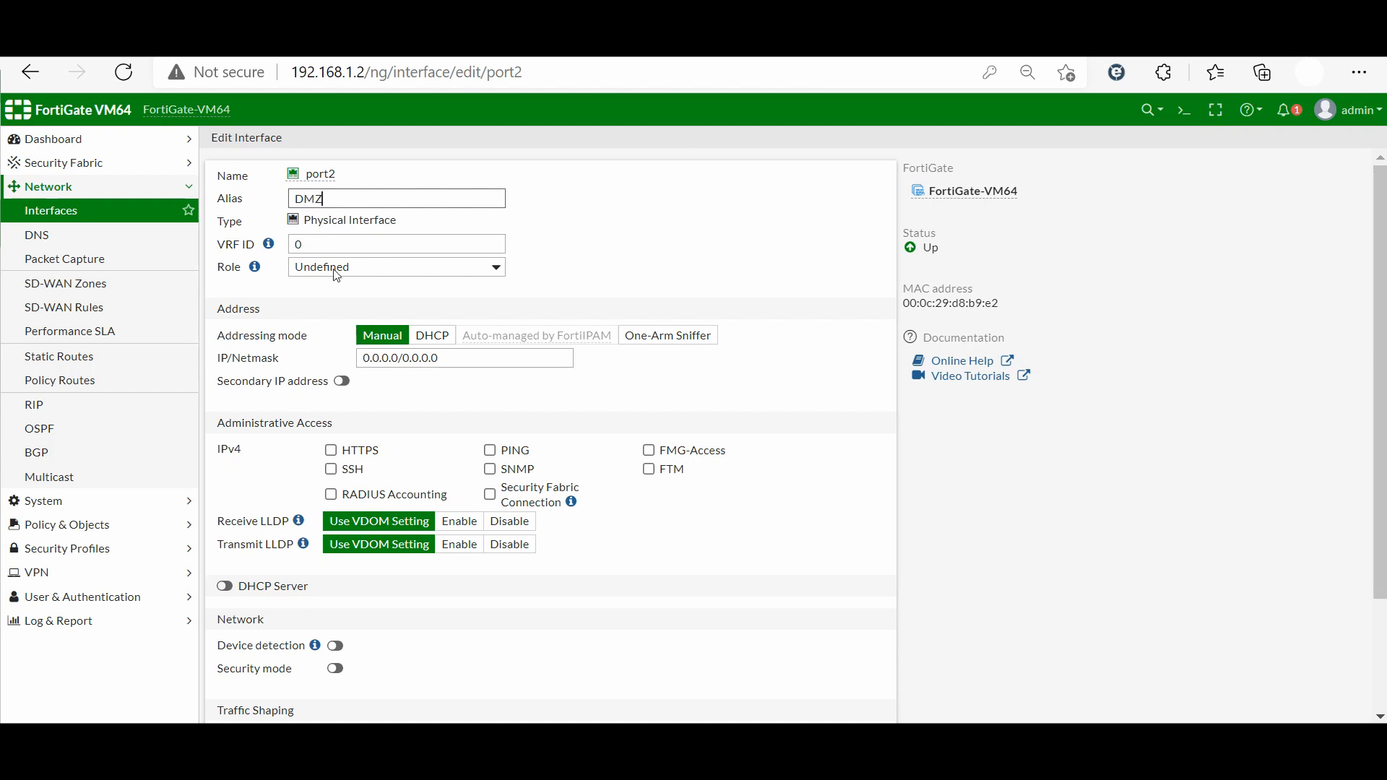
triple_click(392, 359)
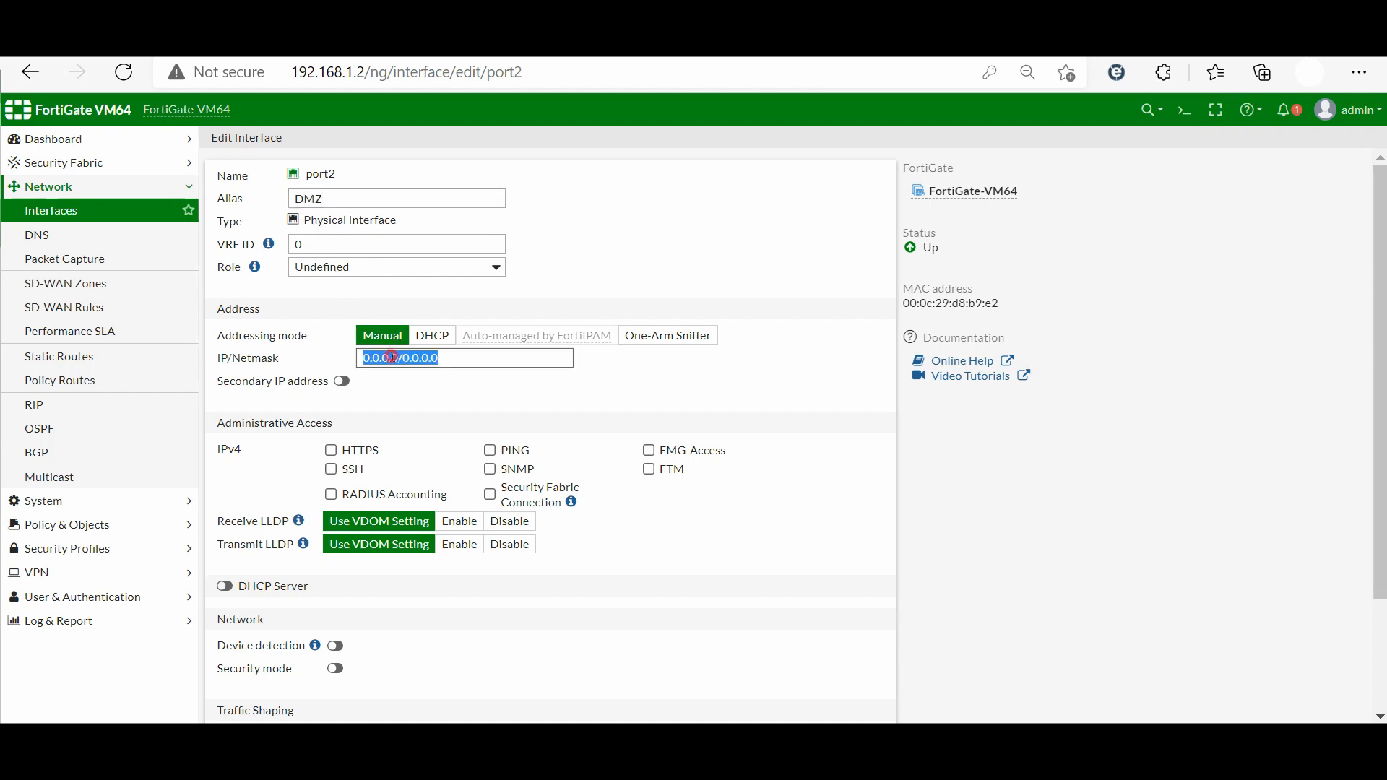
text(192.168)
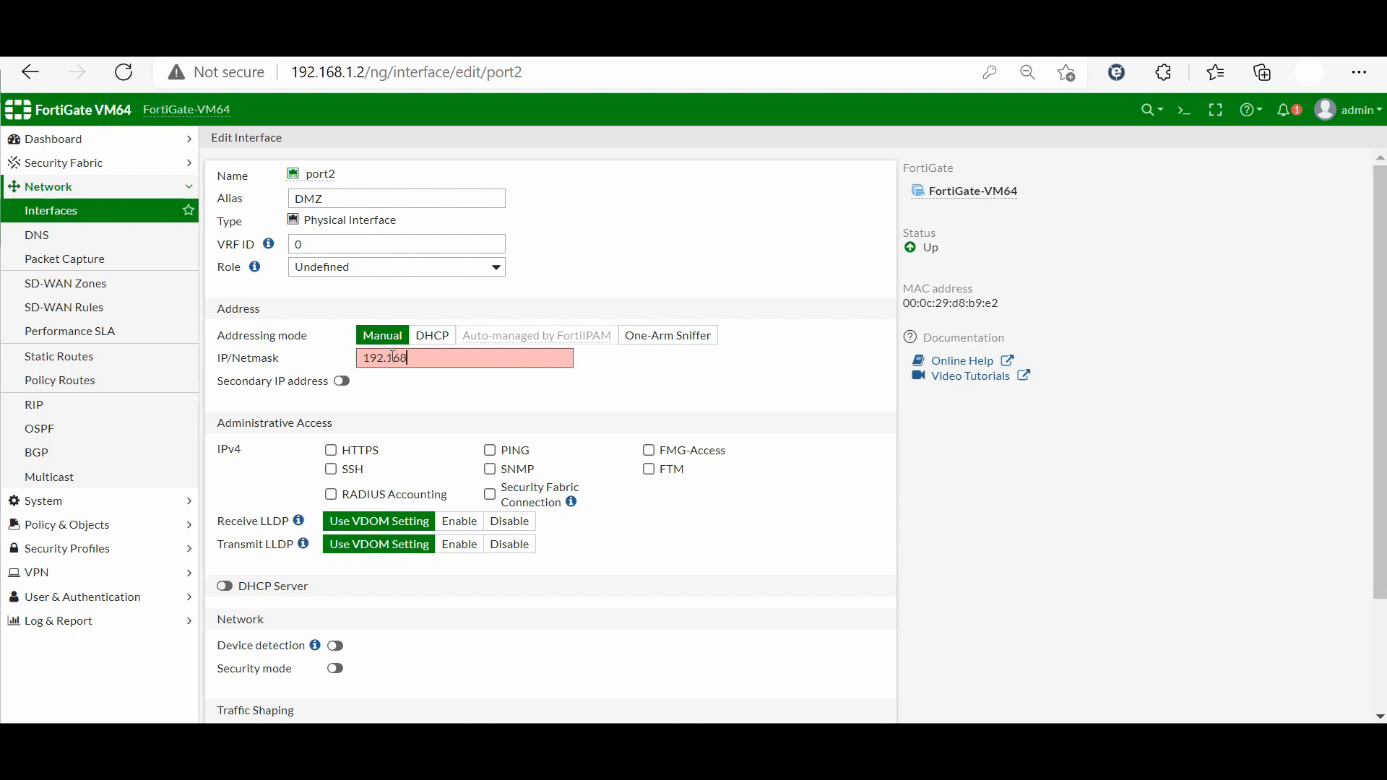
text(.20.1/24)
click(490, 450)
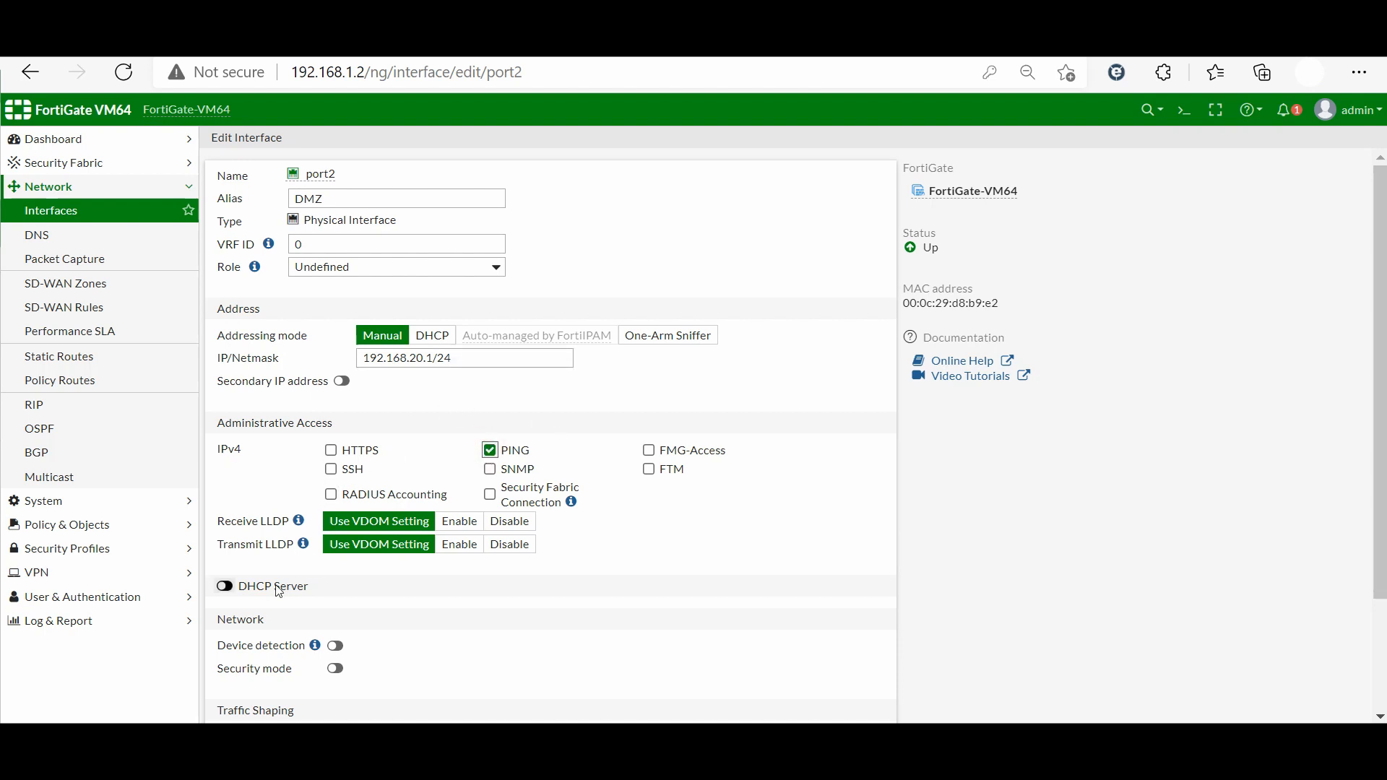
click(225, 586)
scroll(251, 536, down, 2)
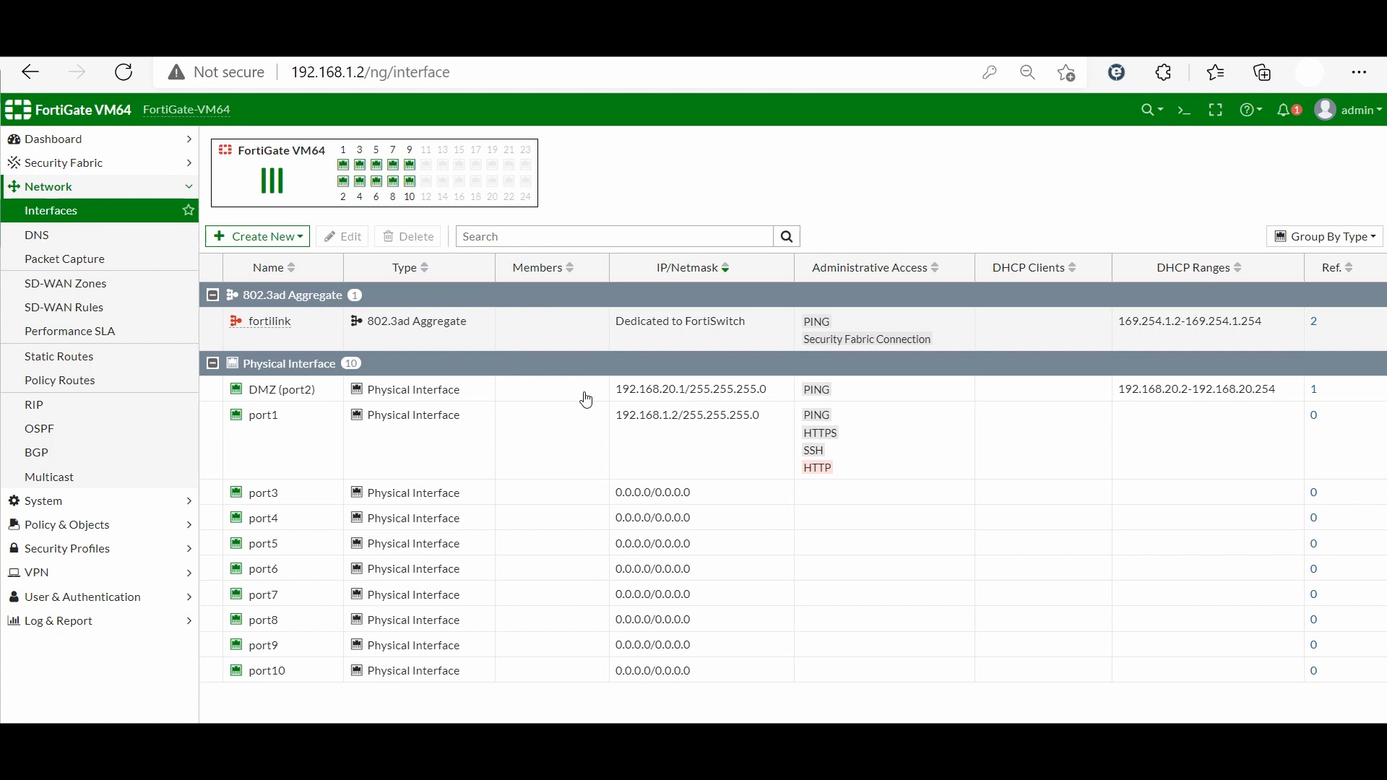
Give port3 alias DataCenter, IP 192.168.30.1/24, PING access and an enabled DHCP server
click(301, 500)
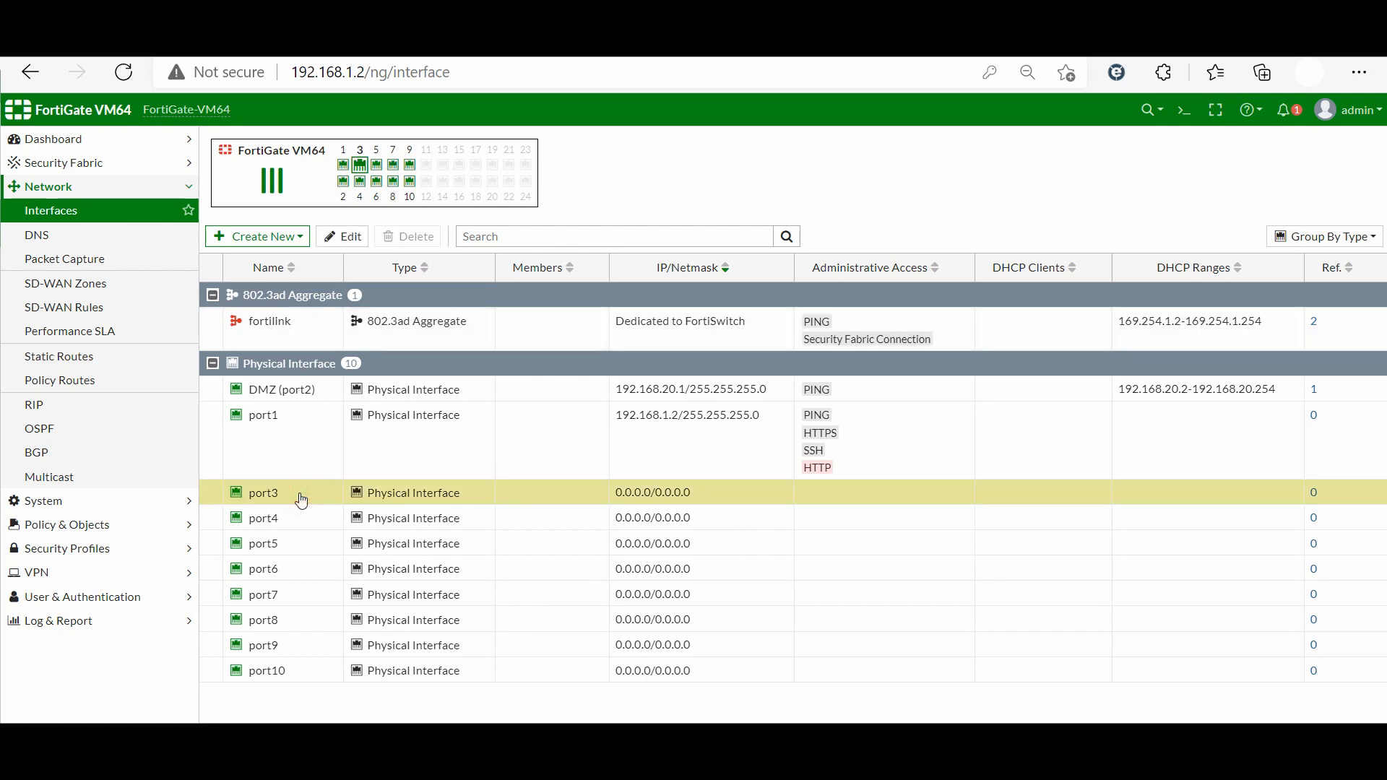
click(354, 237)
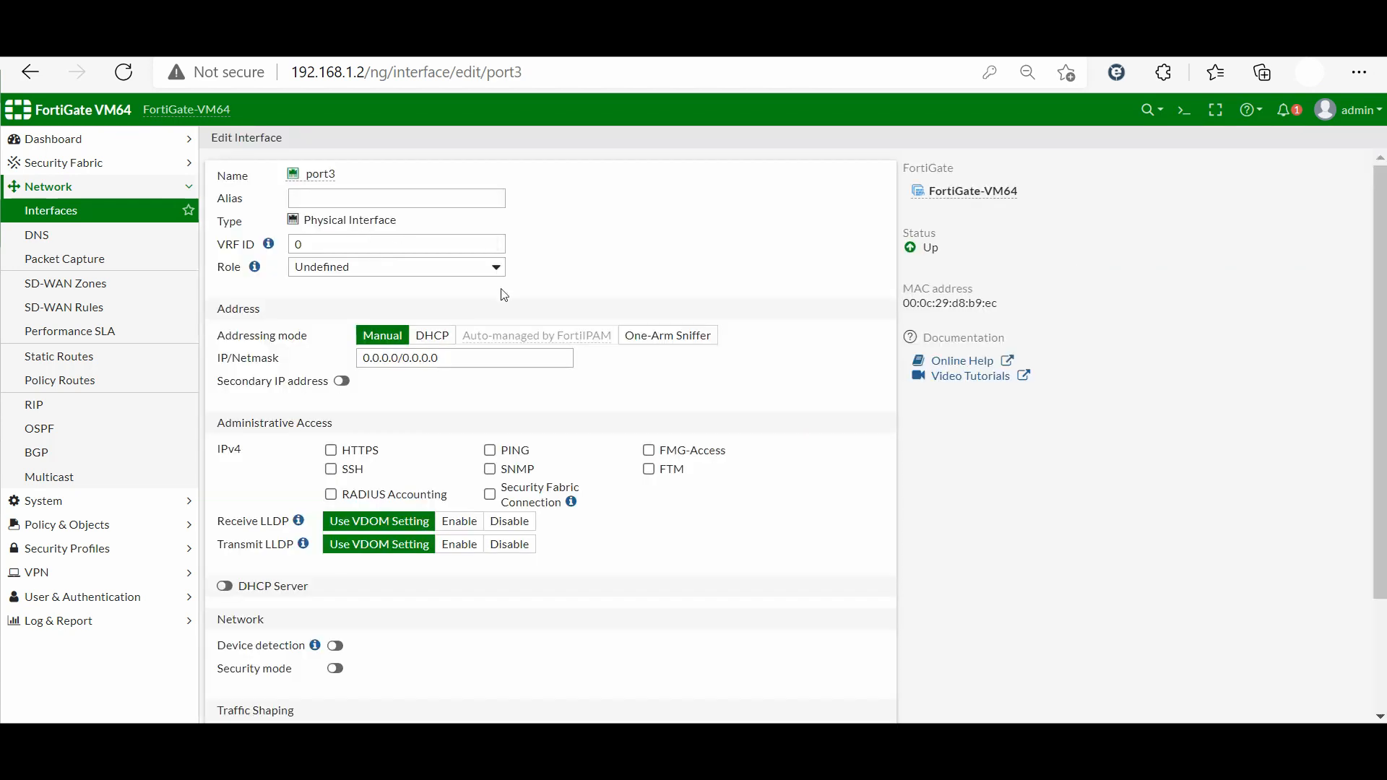
click(349, 200)
text(Da)
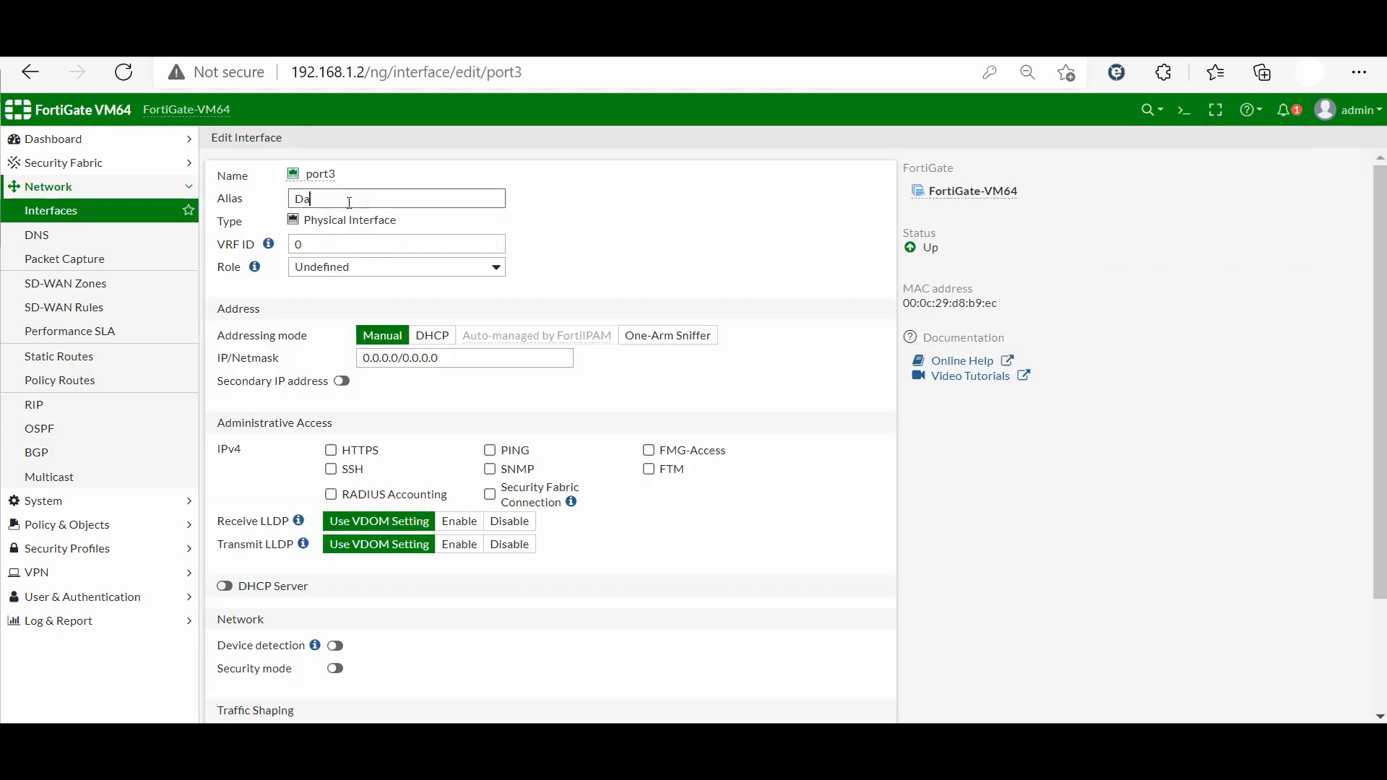
text(tac)
text(Center)
triple_click(459, 366)
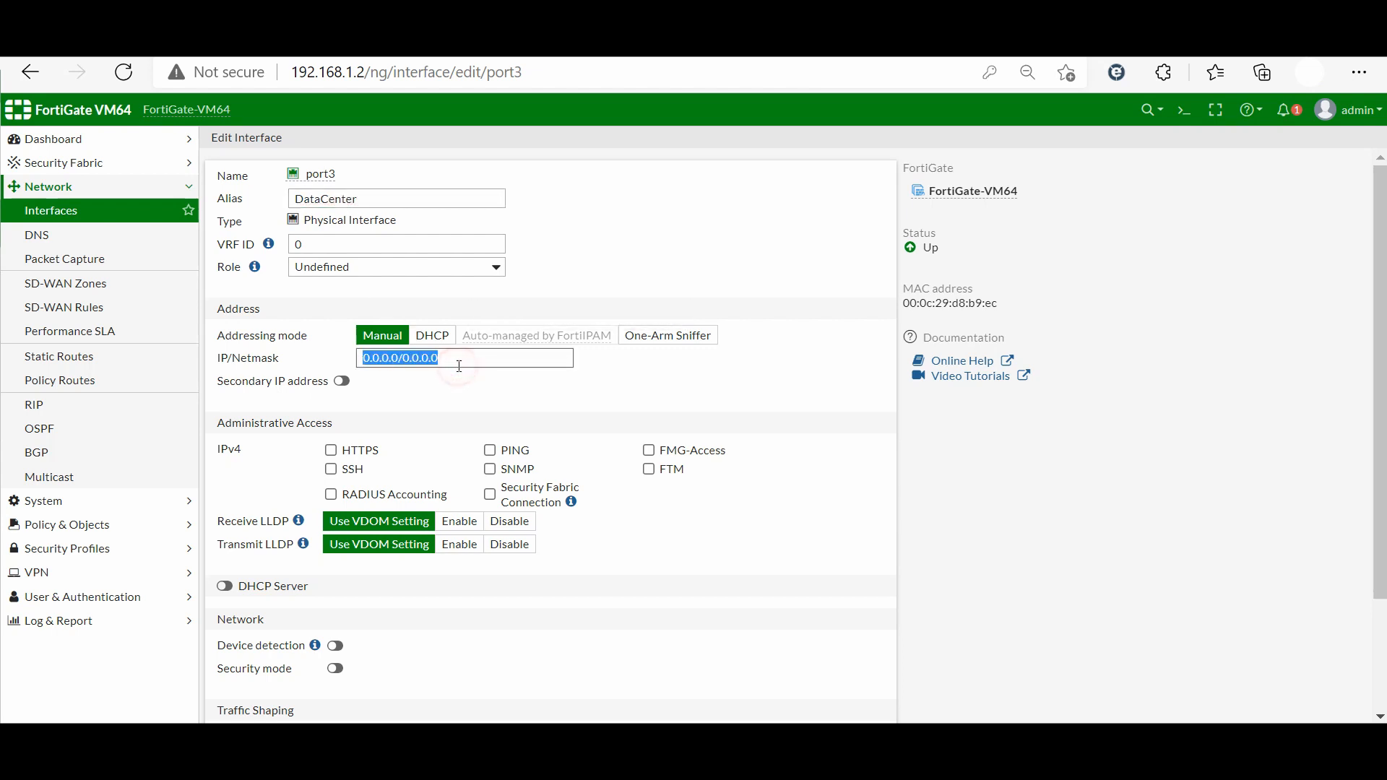
text(192.168.30.1/24)
click(491, 451)
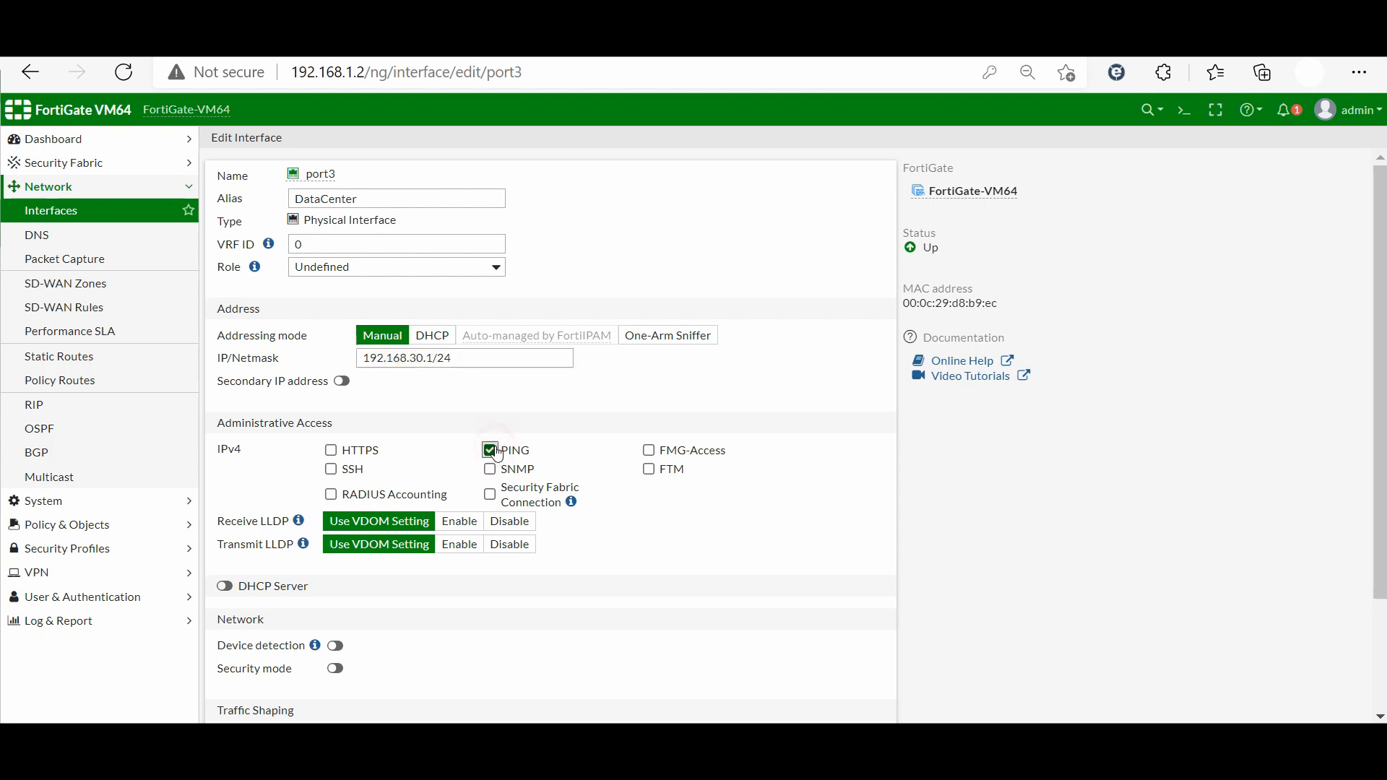
click(225, 586)
scroll(420, 642, down, 1)
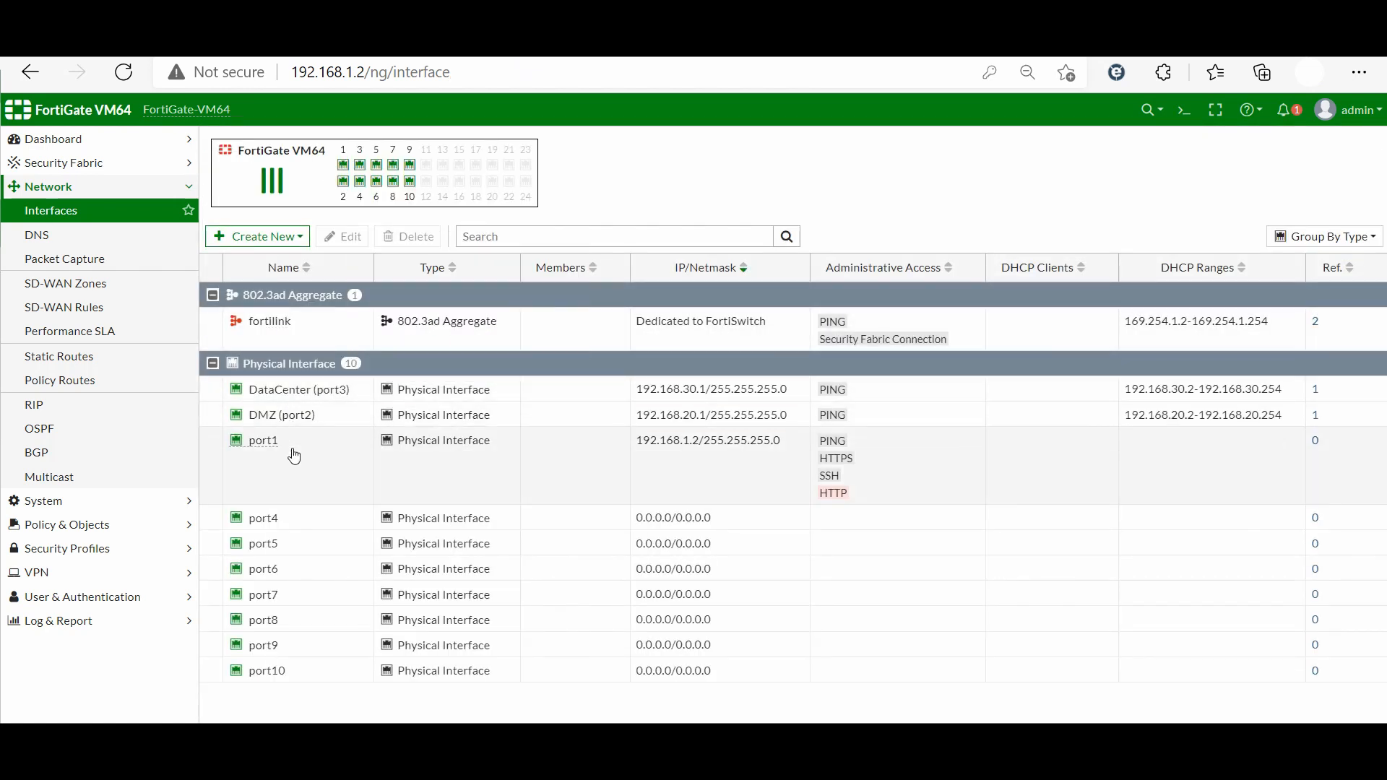
Give port4 alias Users, IP 192.168.40.1/24, PING/HTTPS/SSH access and an enabled DHCP server
double_click(279, 518)
click(319, 203)
text(Users)
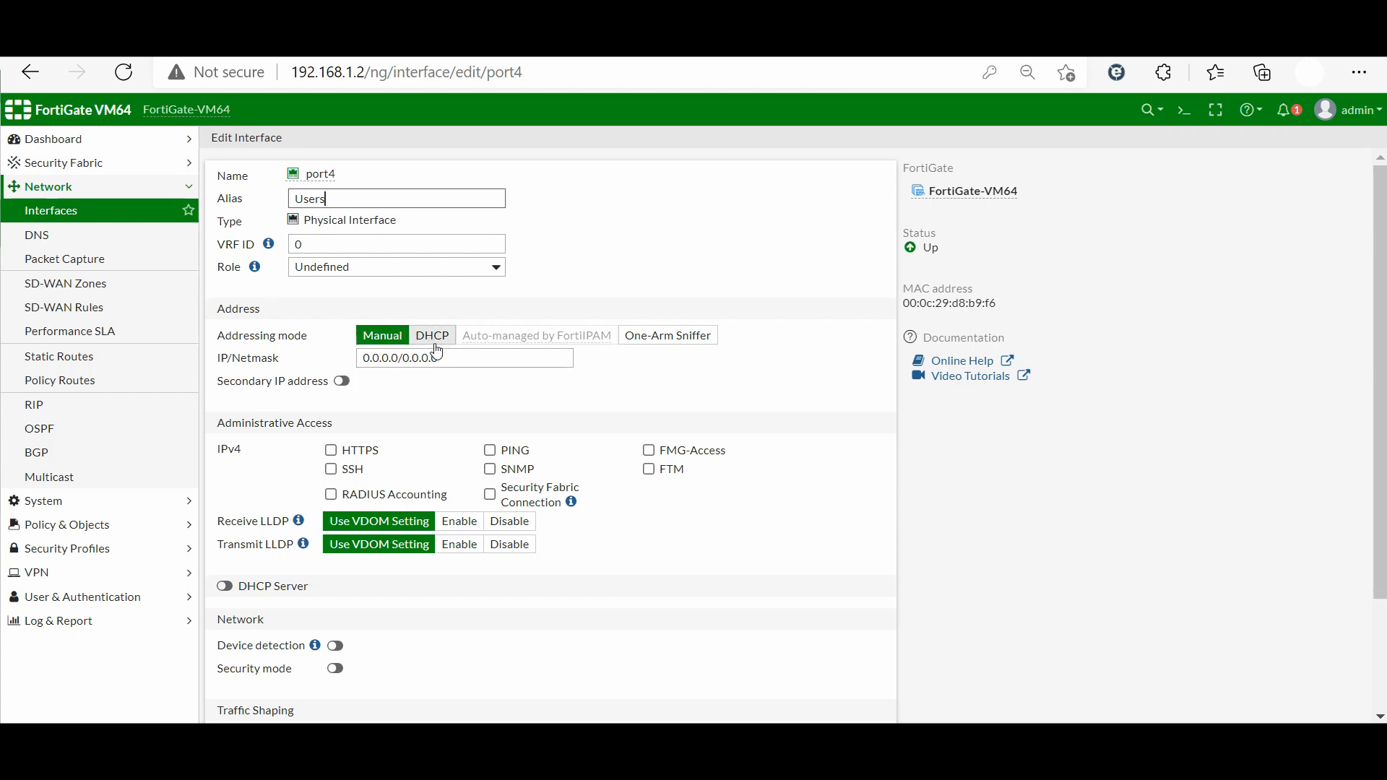
triple_click(400, 360)
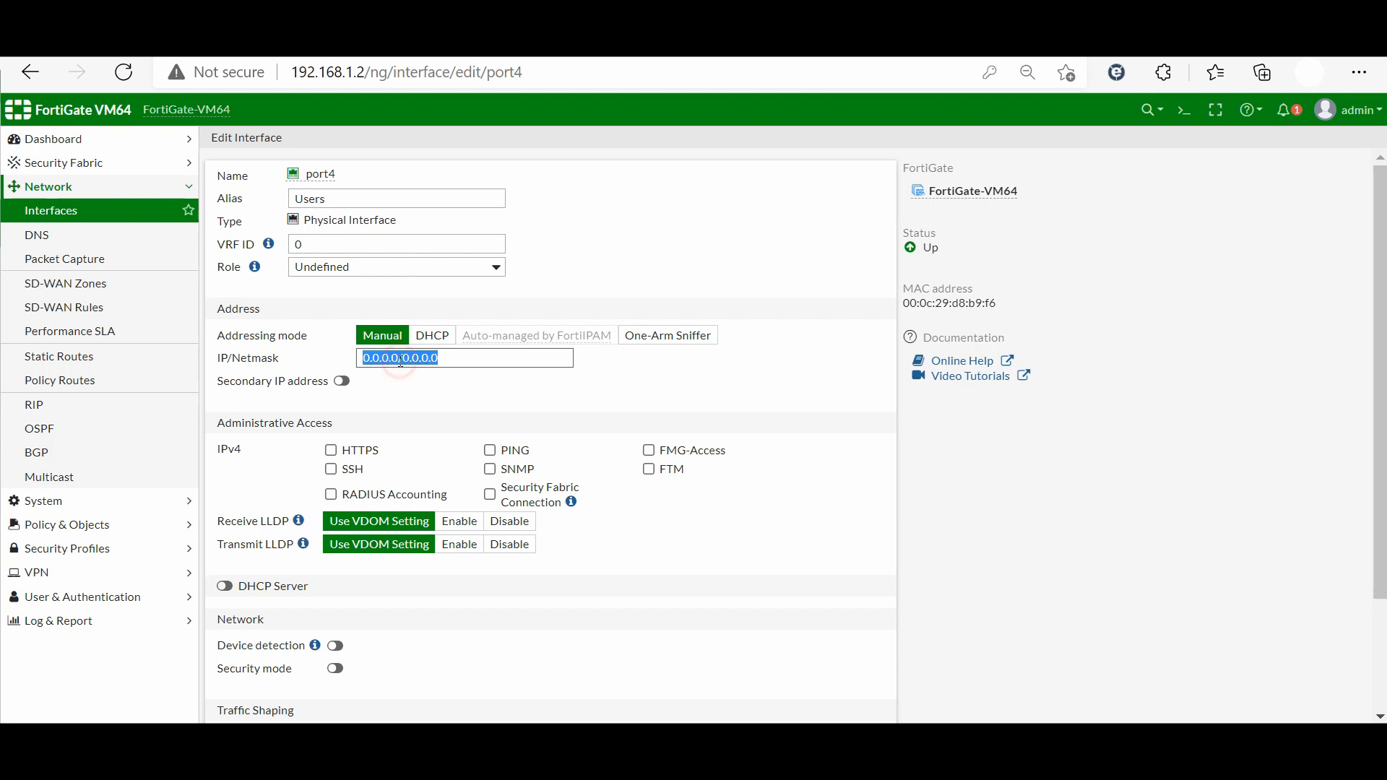
text(192.168.40.1/24)
click(489, 450)
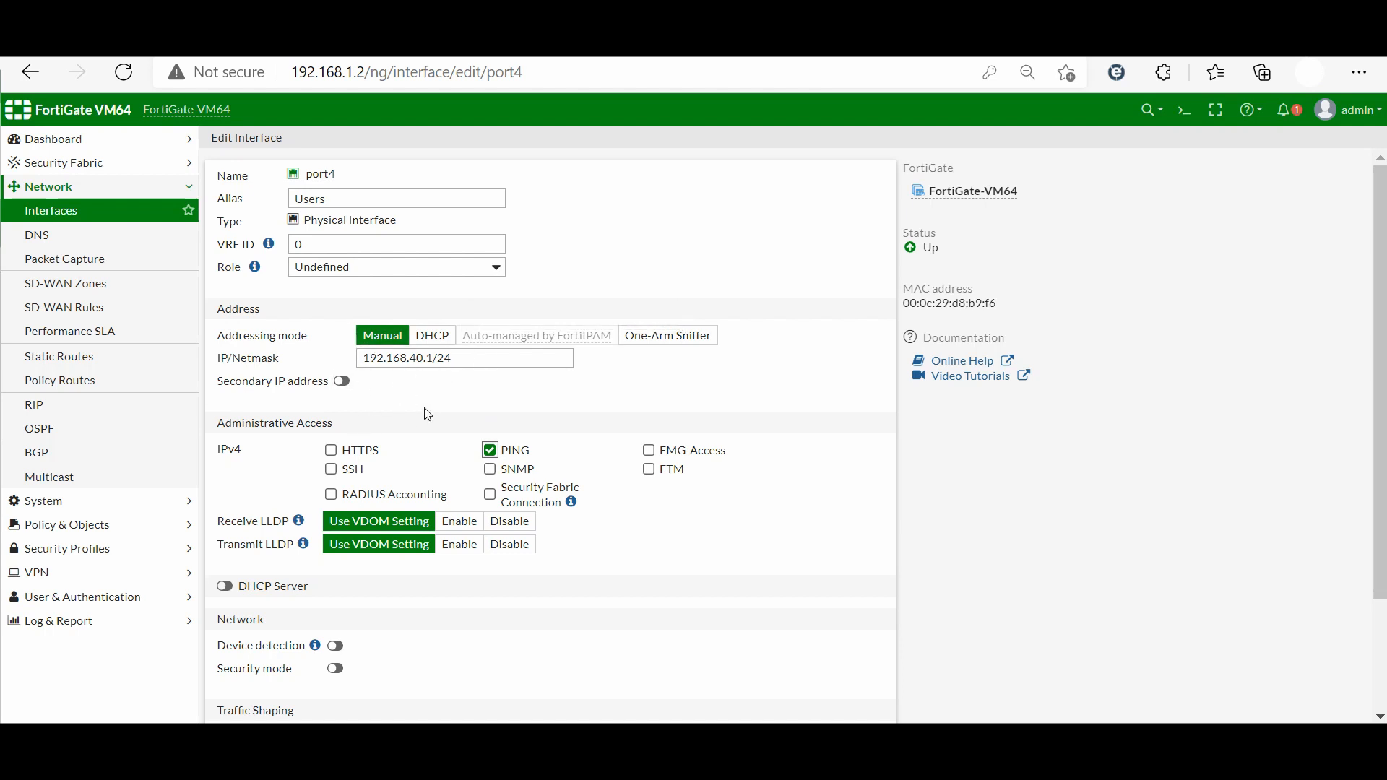
click(330, 452)
click(331, 470)
click(231, 588)
scroll(234, 592, down, 1)
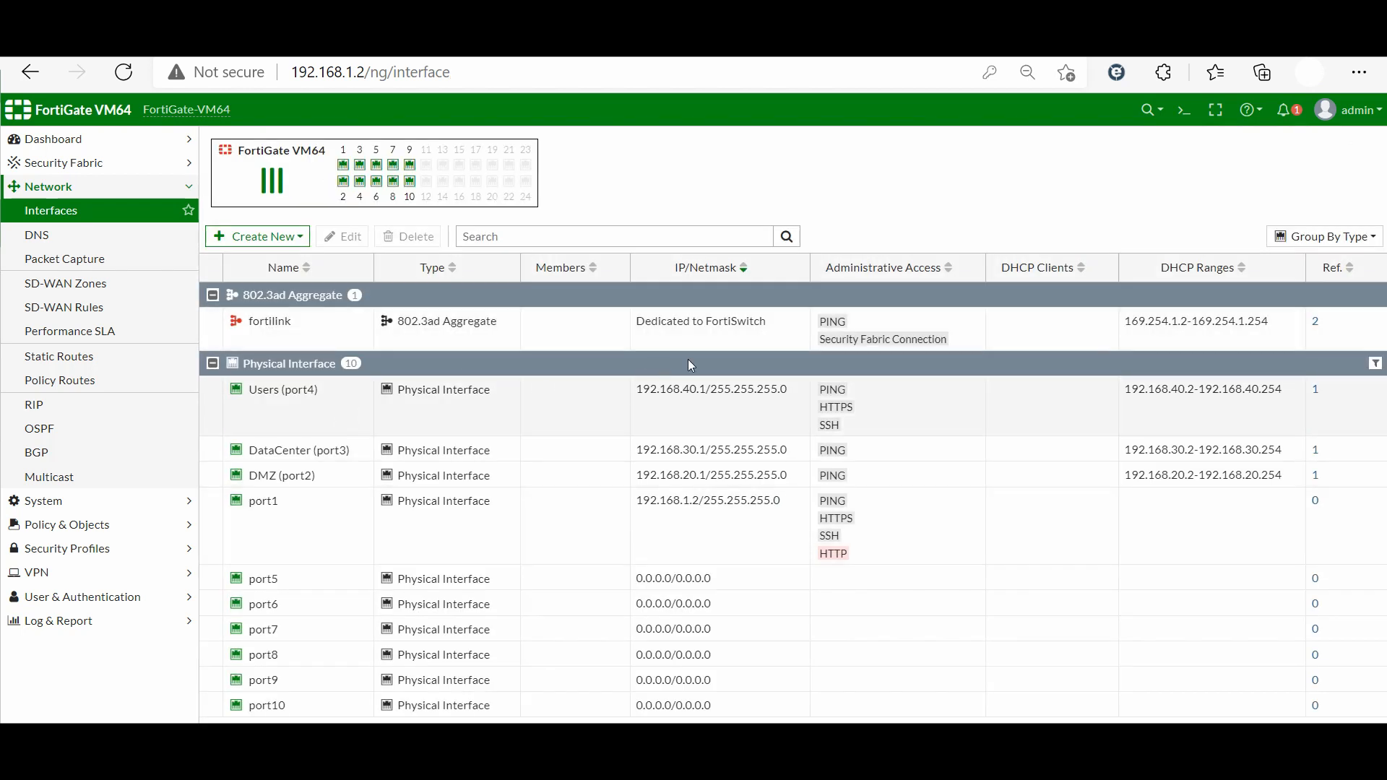
Sort the interface list by IP/Netmask and back, then return to VMware's FortiGate console
click(709, 280)
click(711, 274)
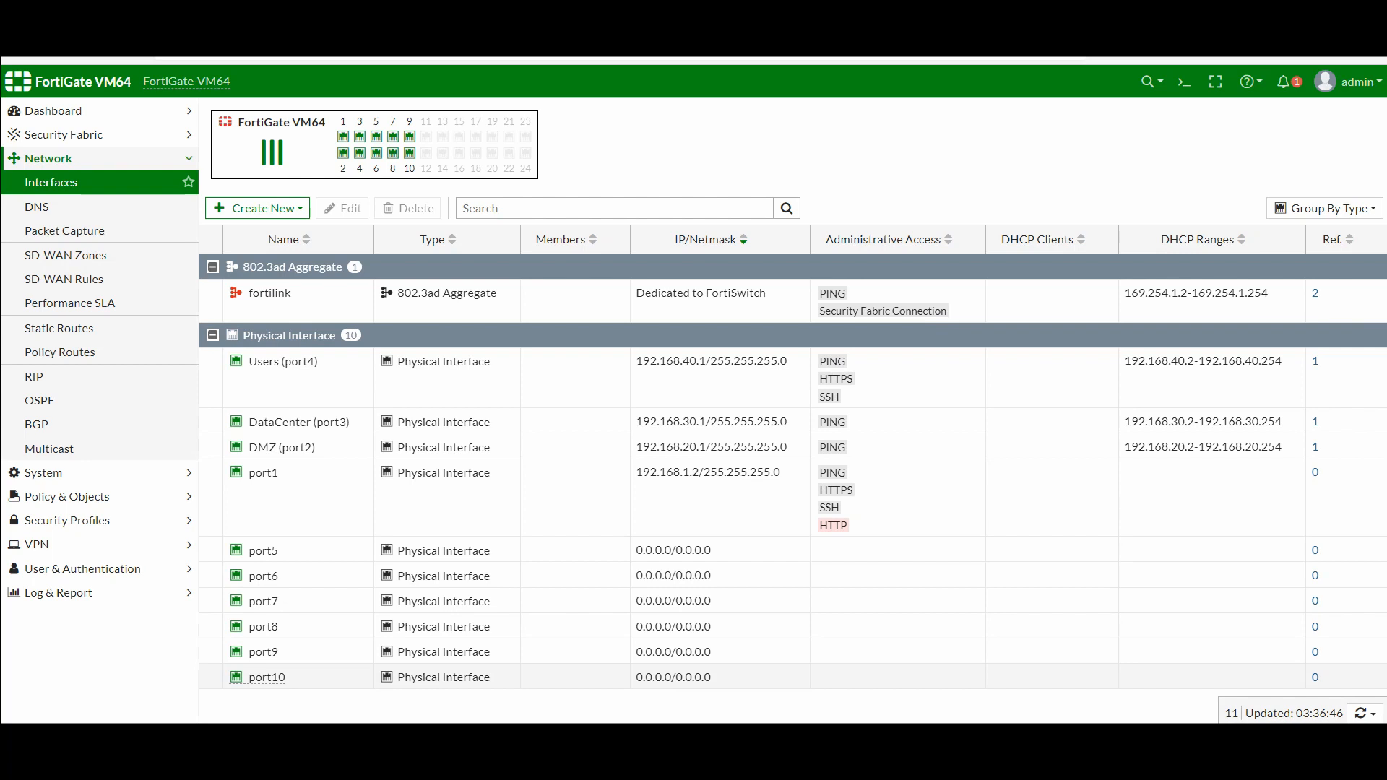
mouse_move(637, 738)
click(392, 602)
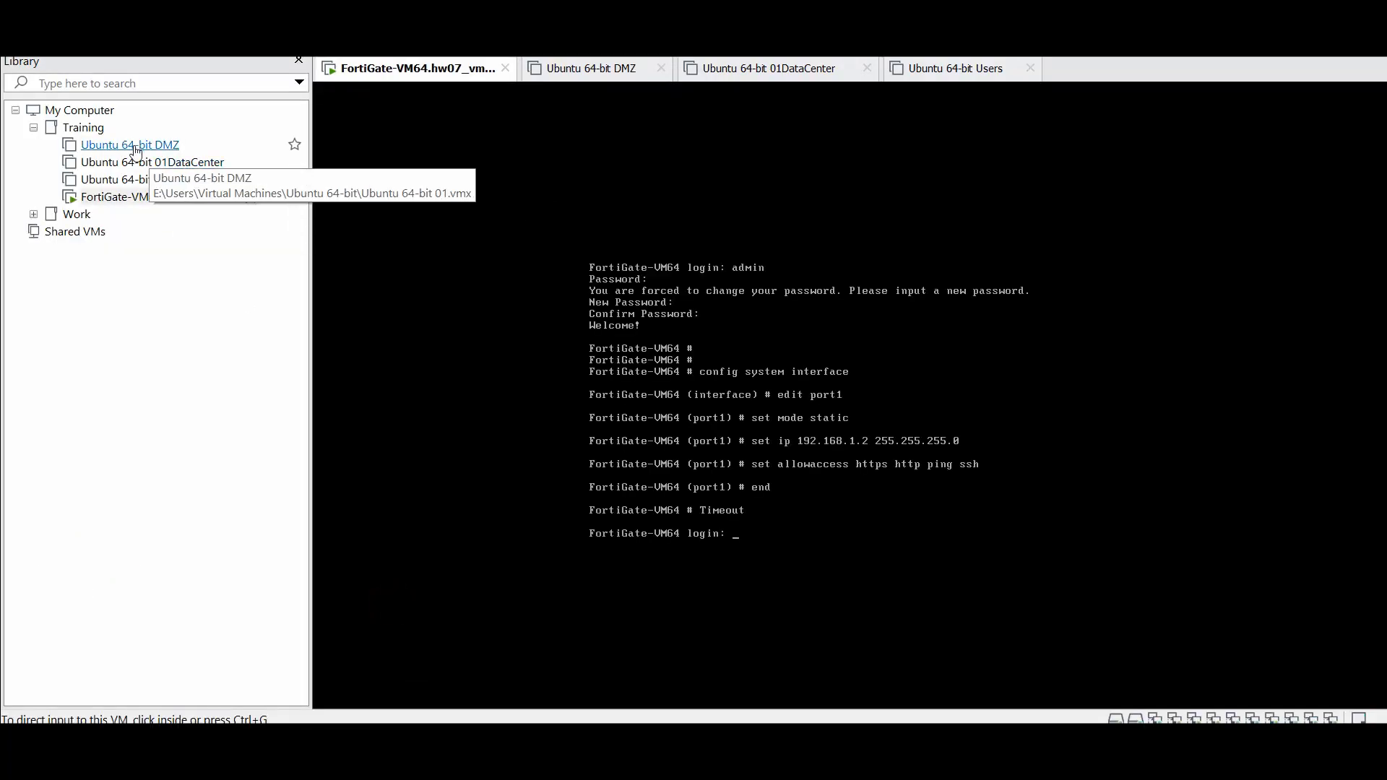
Start the Ubuntu Users, 01DataCenter and DMZ VMs, ending on the Users console
click(198, 290)
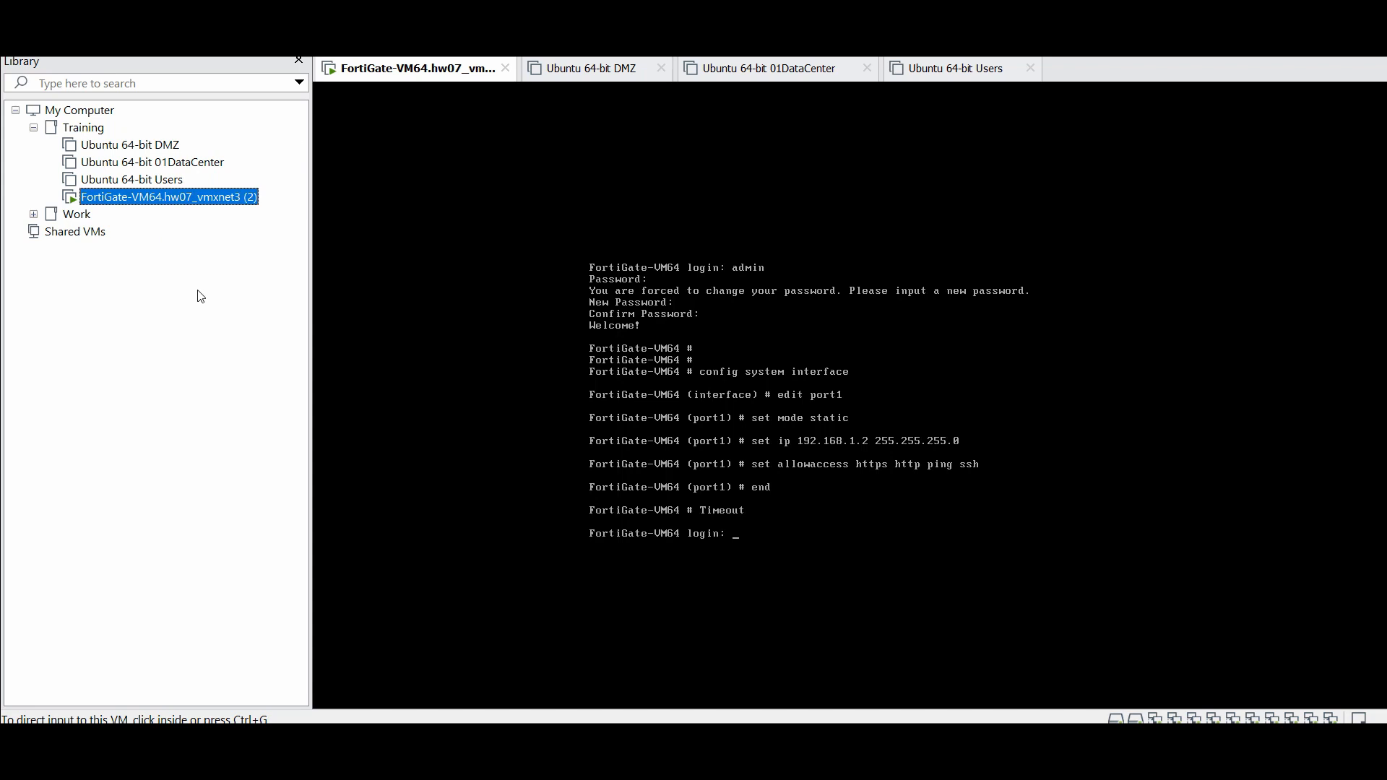
click(173, 181)
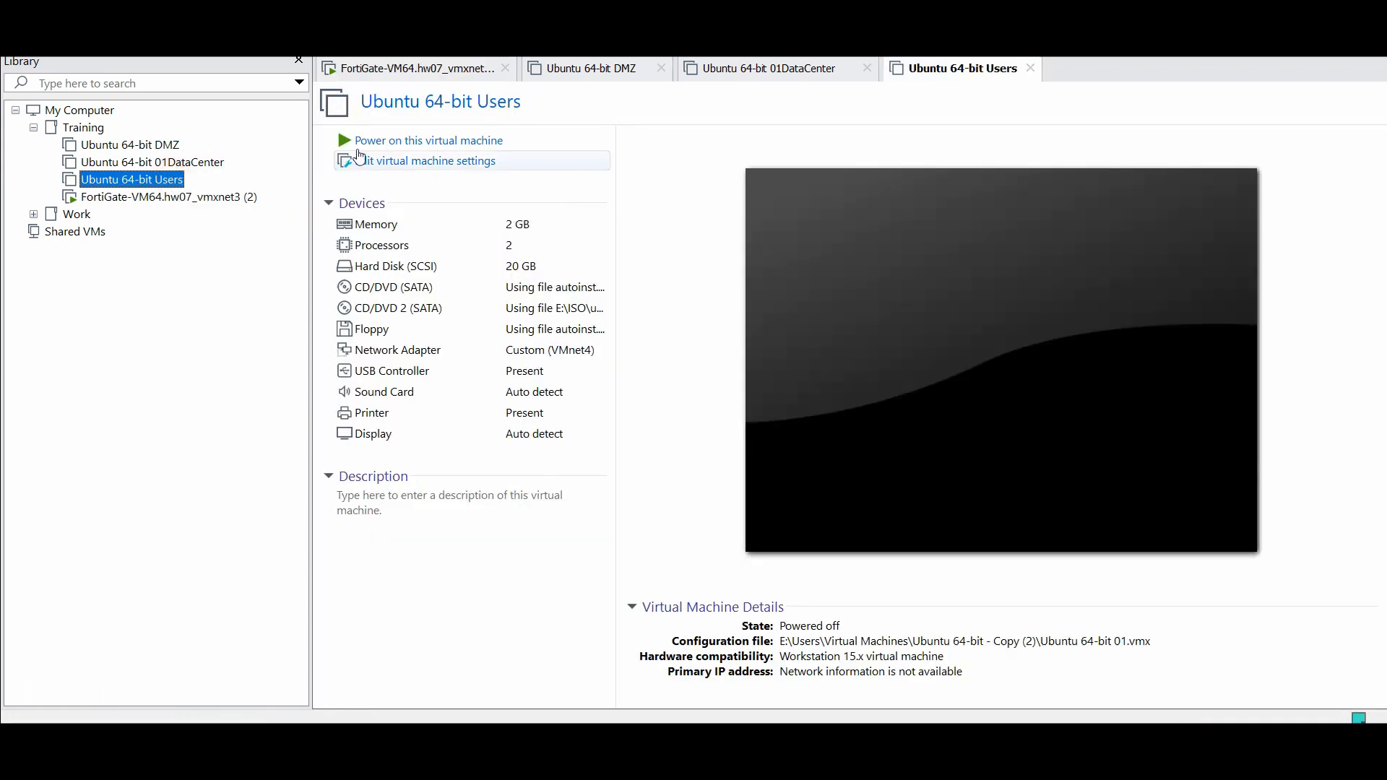
click(392, 140)
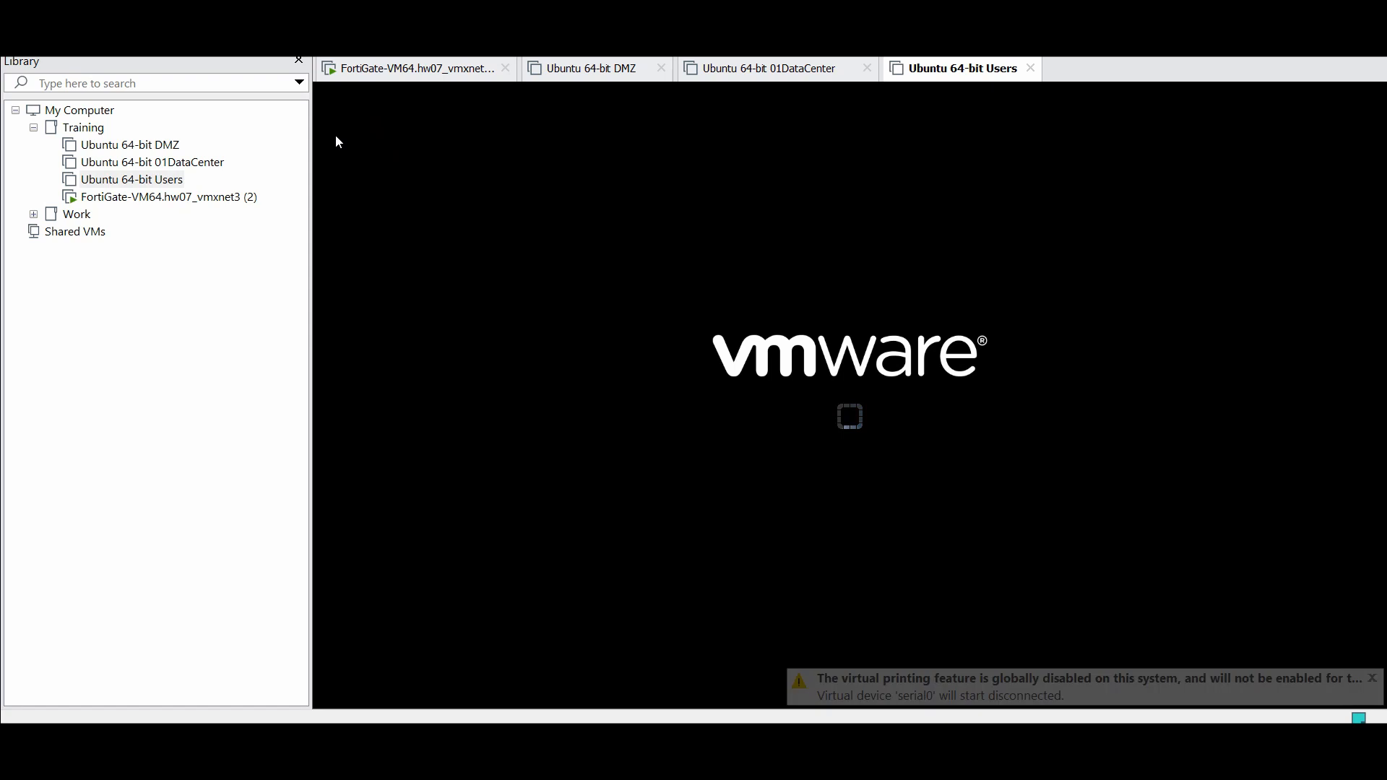
click(194, 162)
right_click(188, 165)
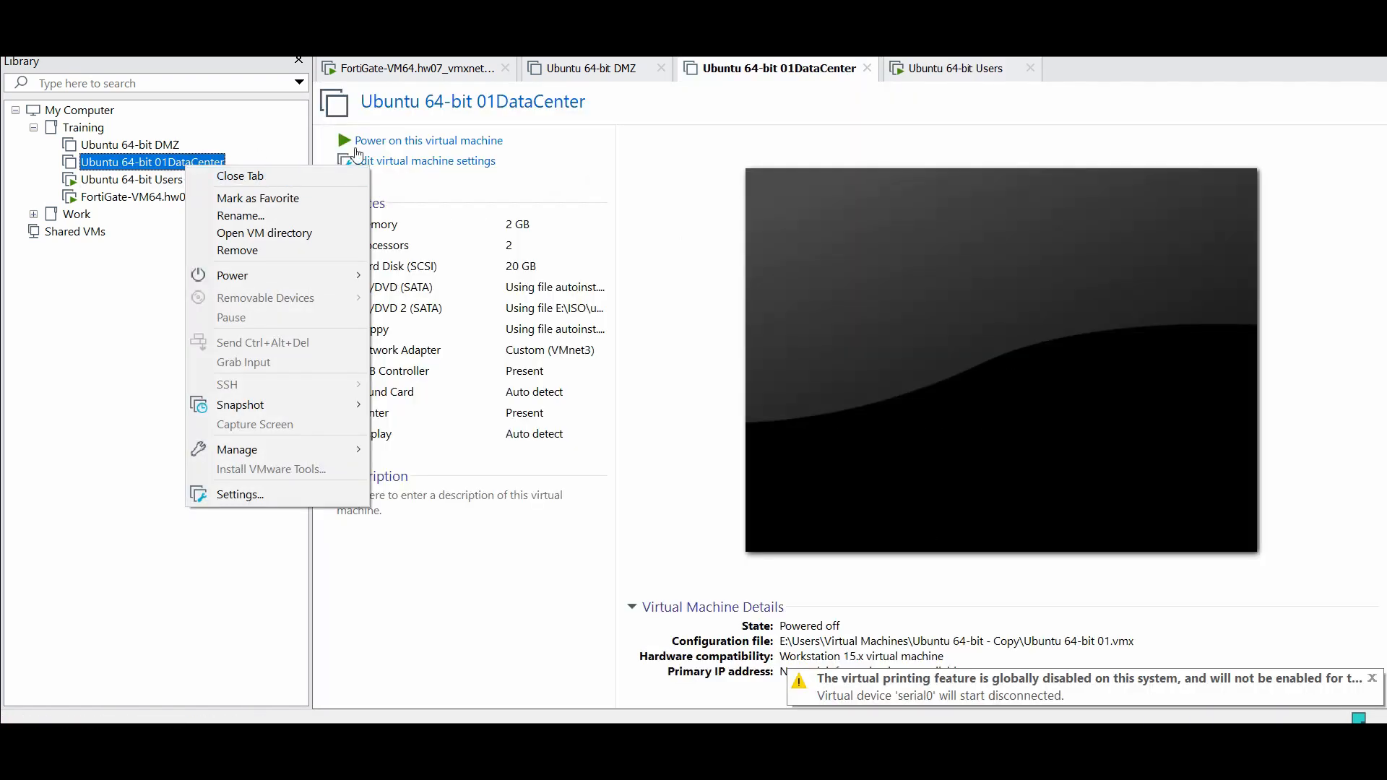
click(378, 140)
click(379, 140)
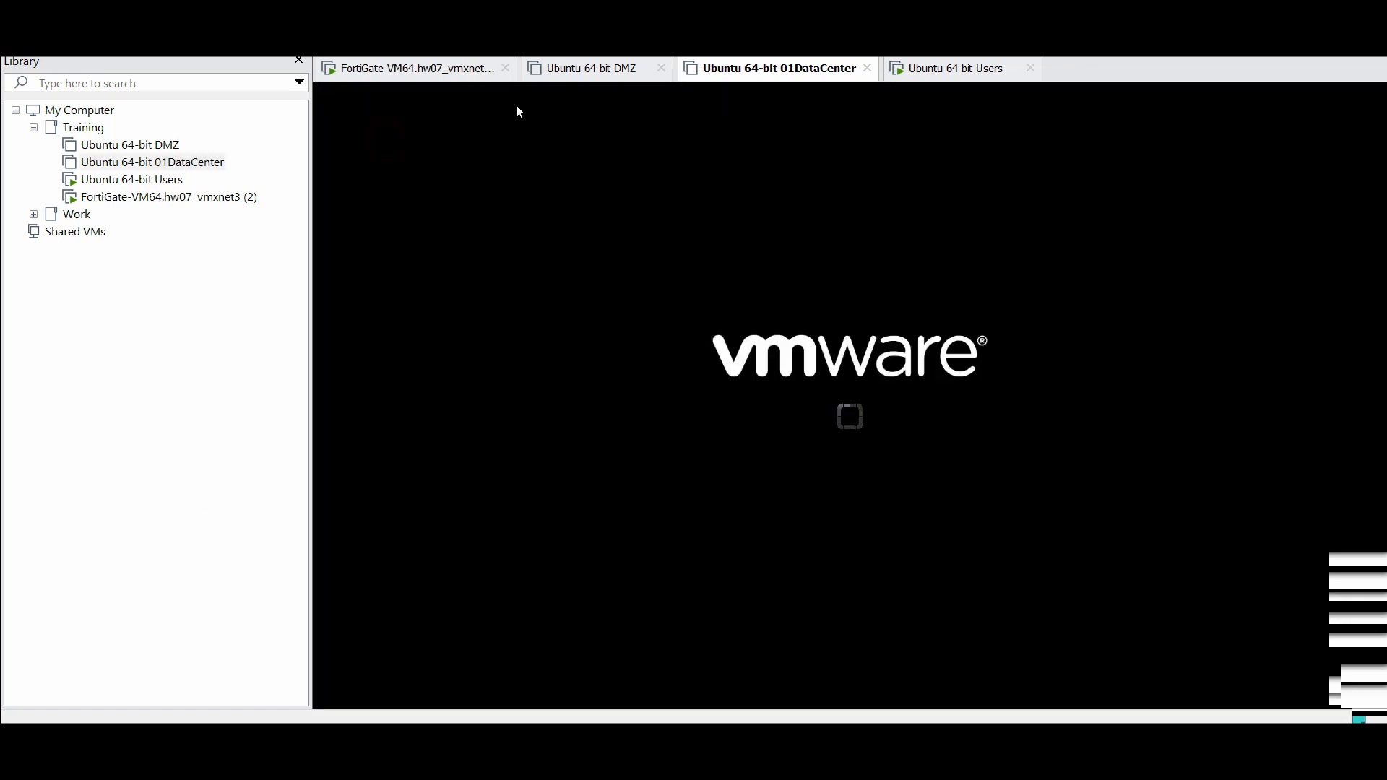
click(587, 69)
click(463, 141)
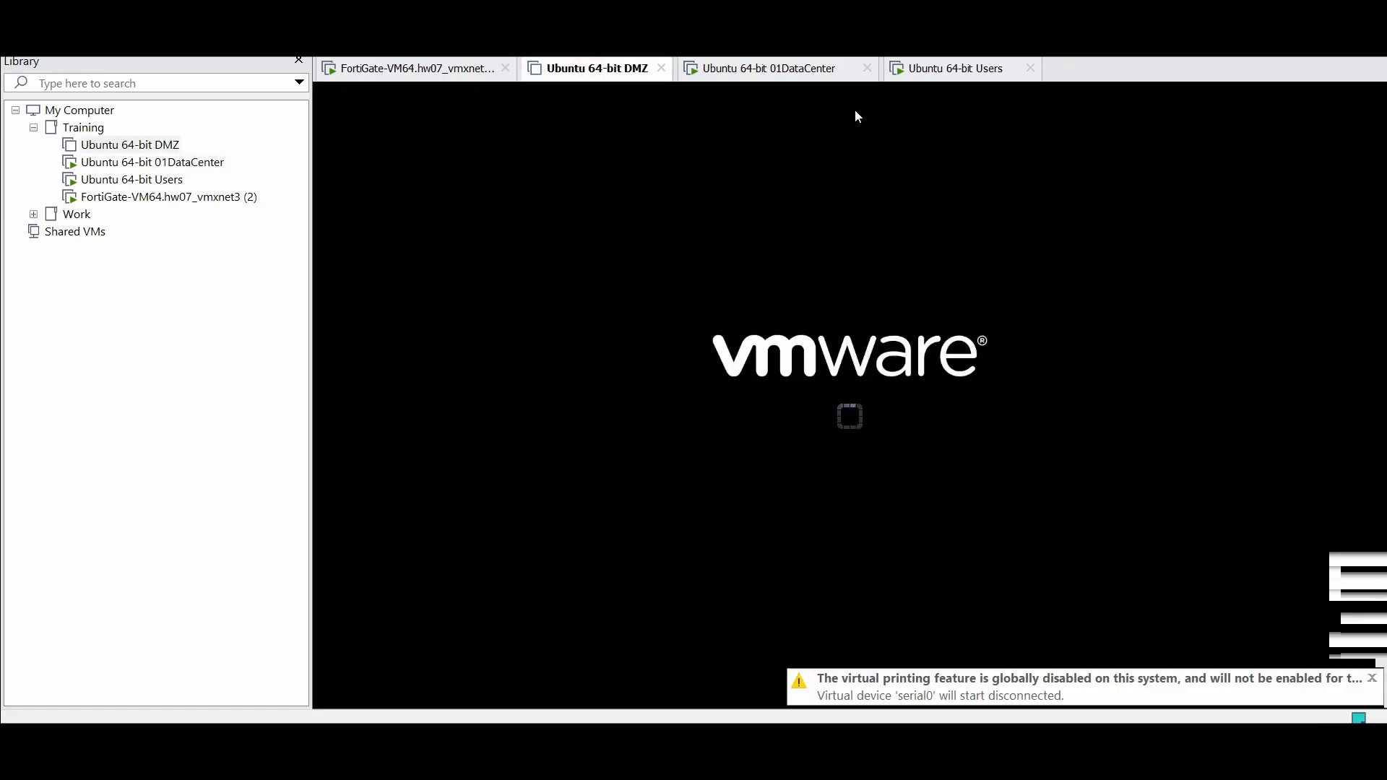
click(937, 72)
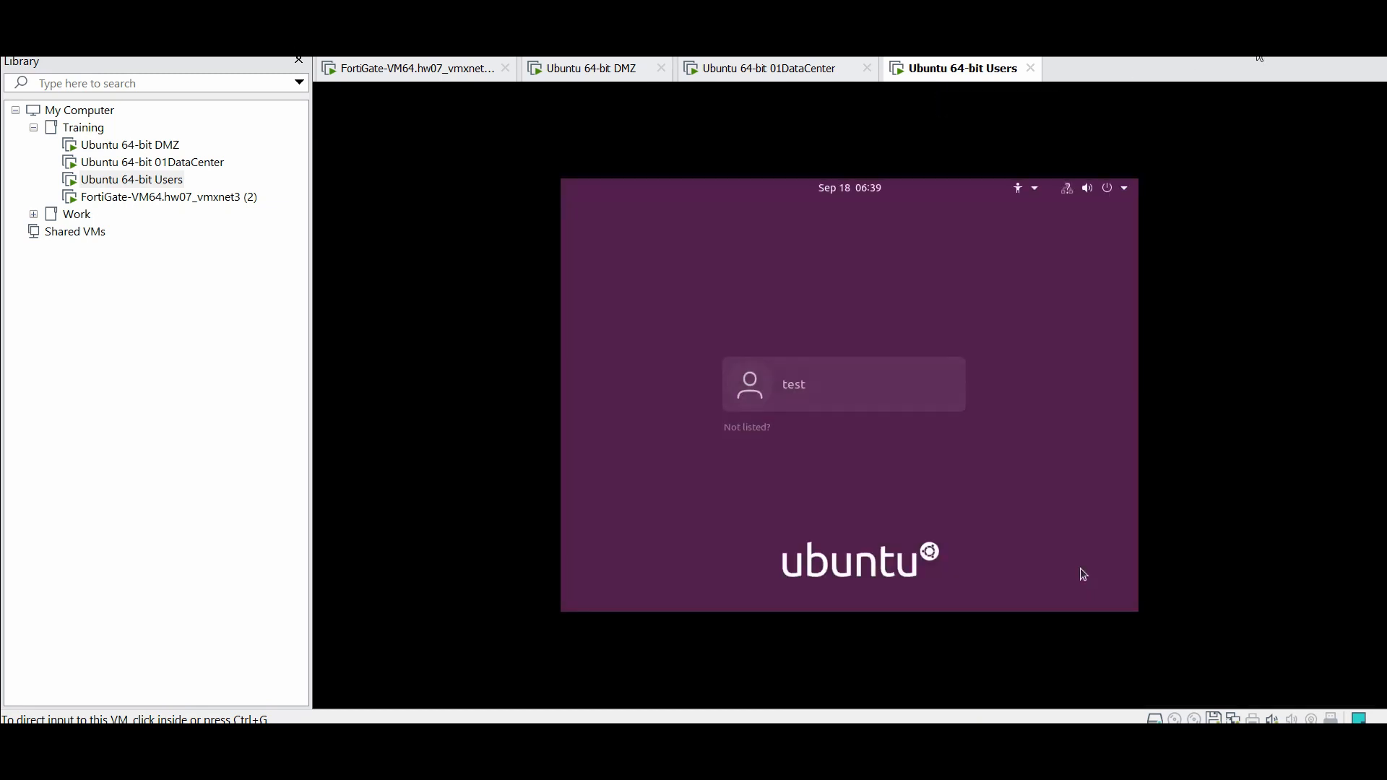
Log in to the Ubuntu Users VM with the account password
click(851, 372)
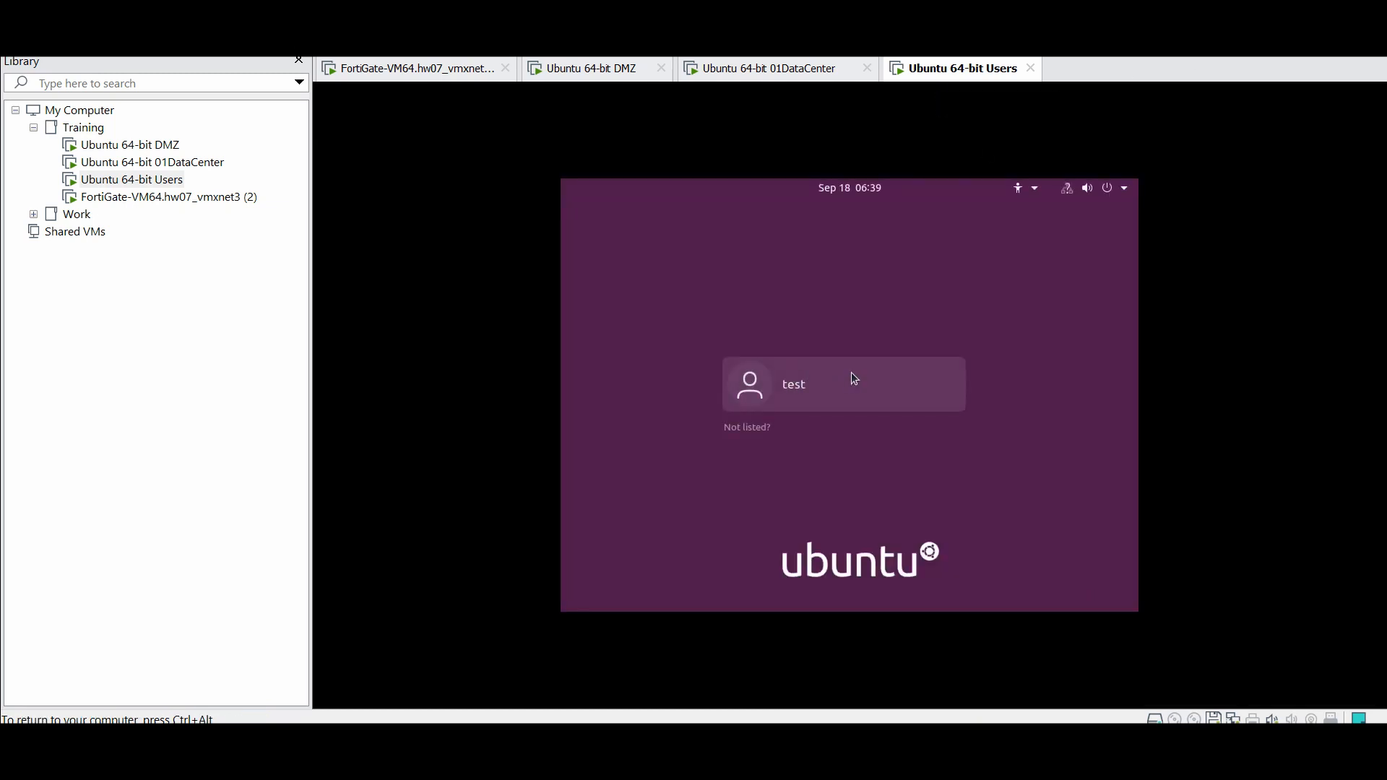
click(800, 394)
text(*****)
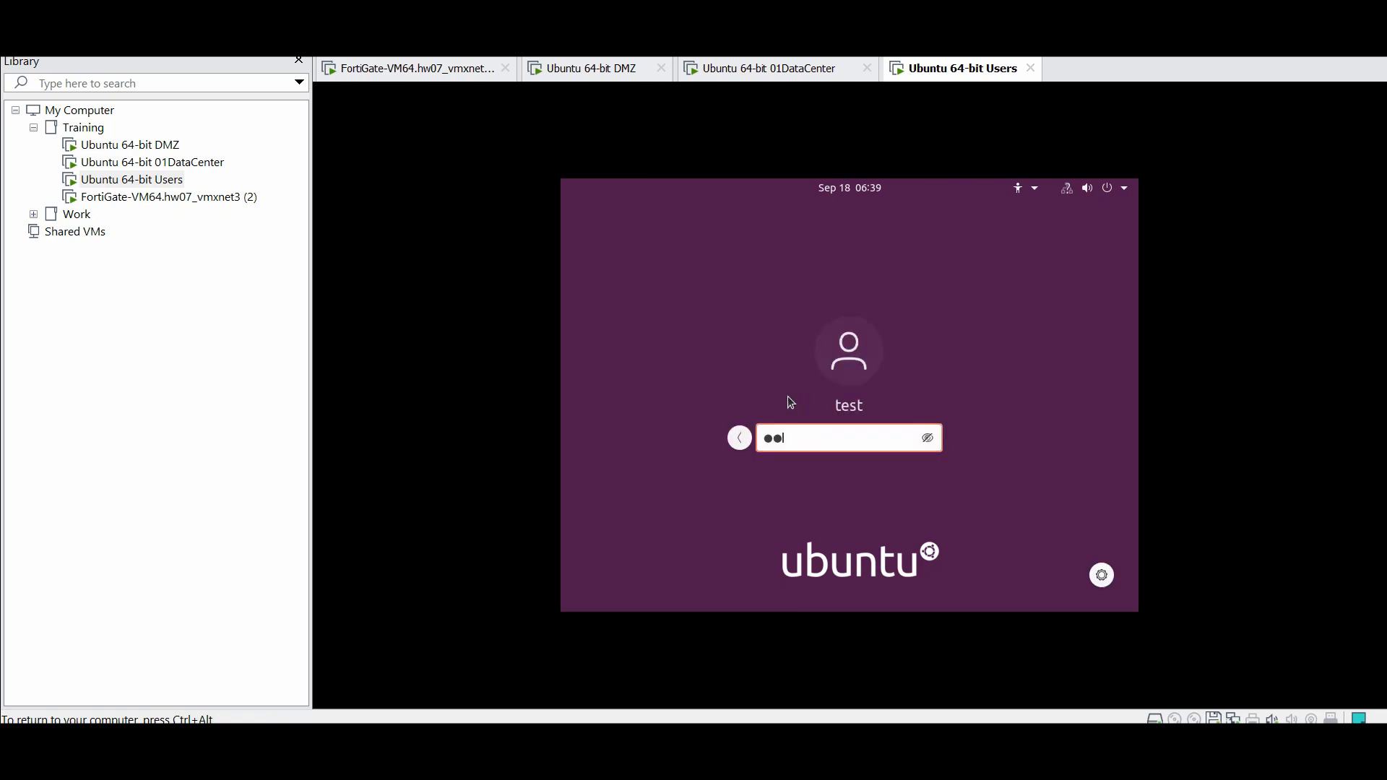
text(***)
key(Return)
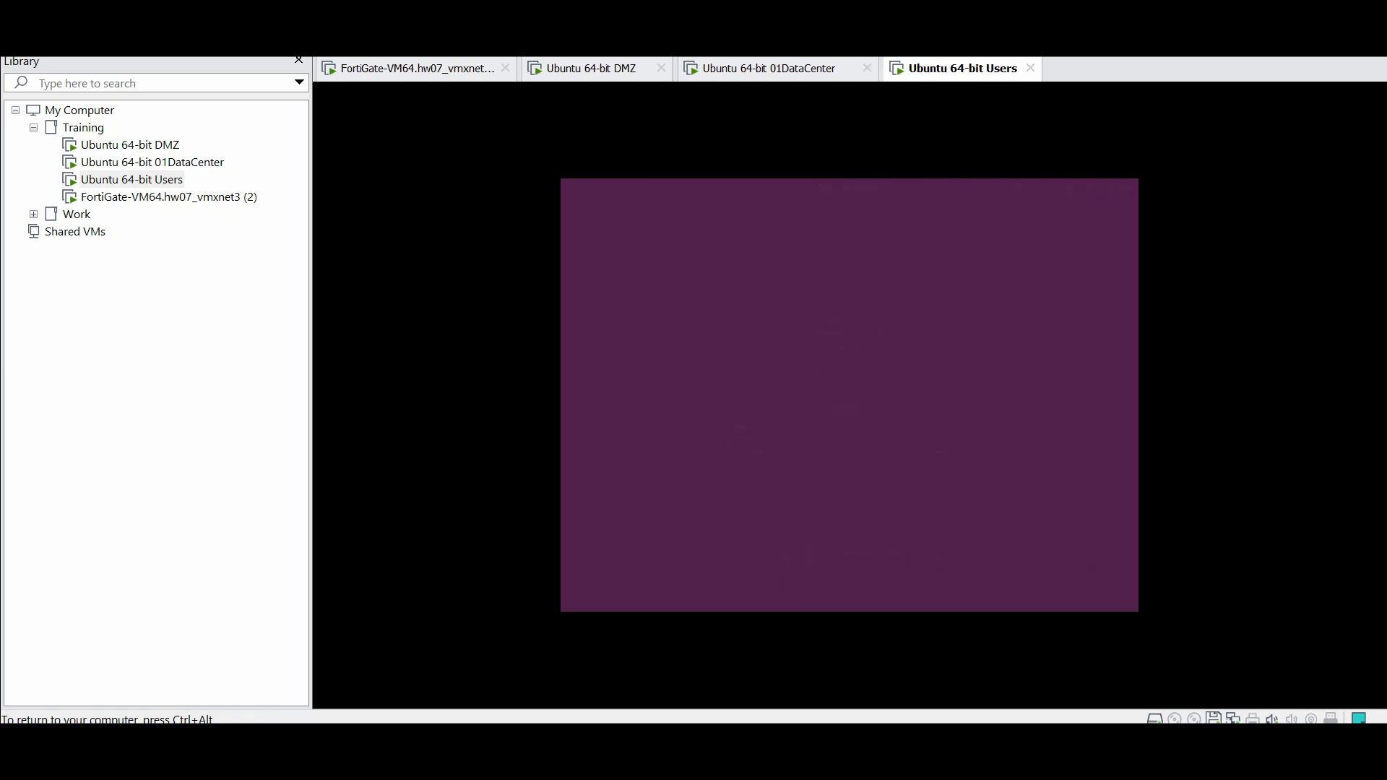
Confirm the Users VM's network adapter uses VMnet4, closing Settings without changes
right_click(170, 180)
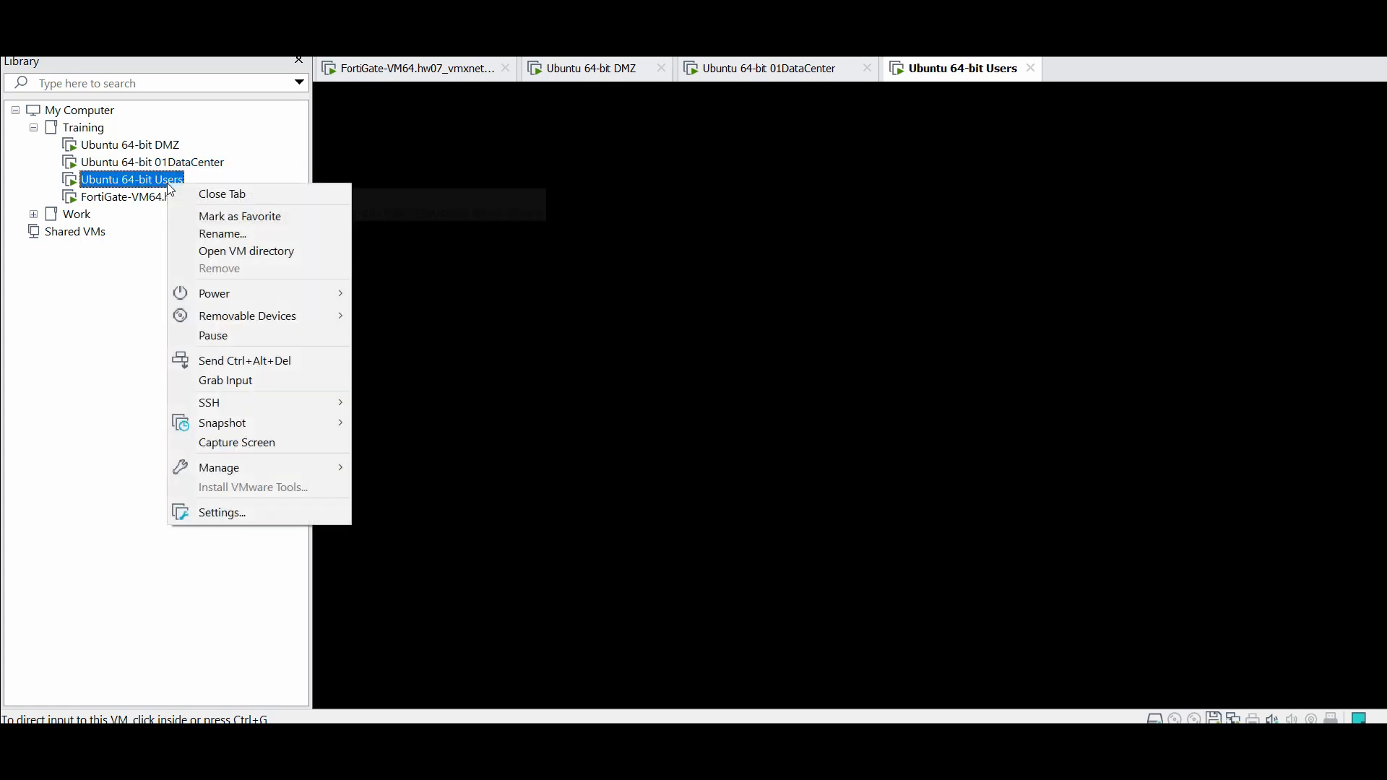
click(305, 507)
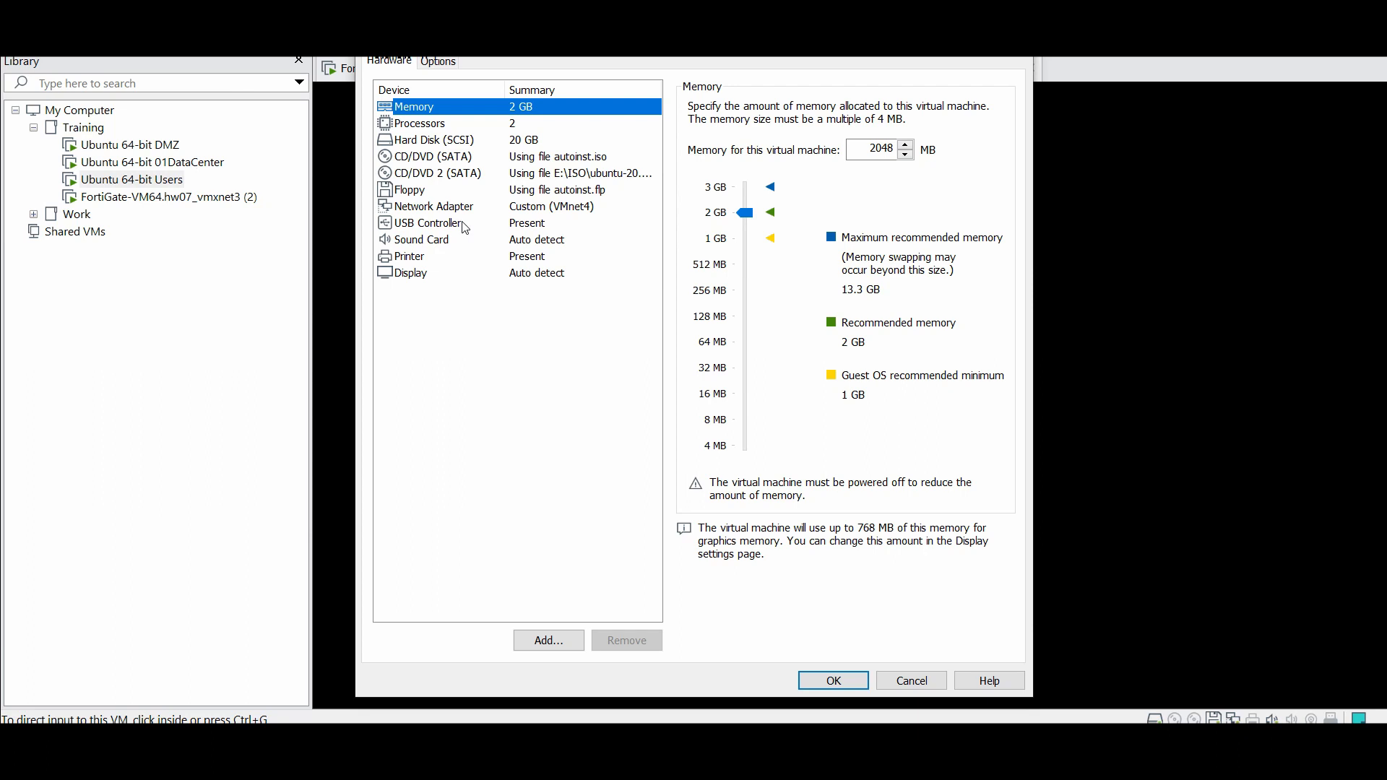
click(578, 207)
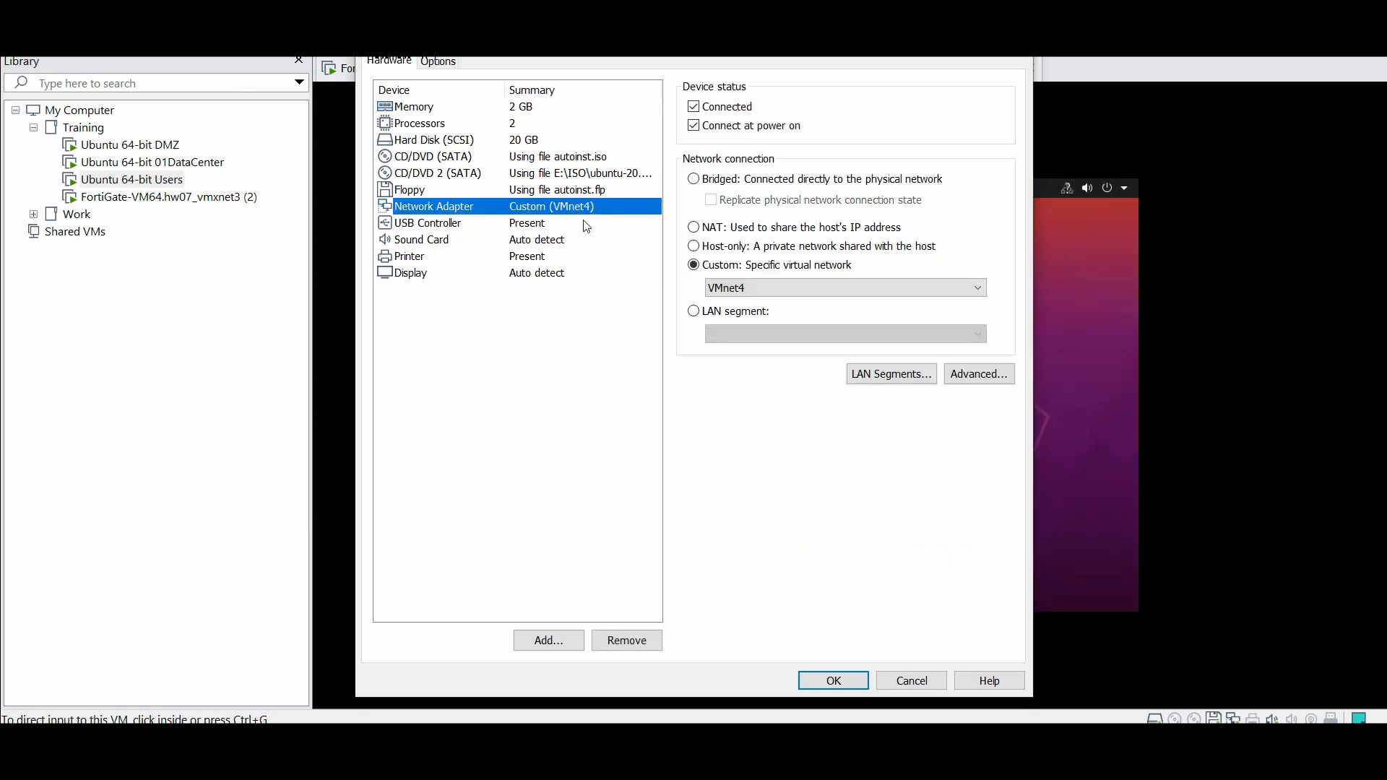
click(914, 679)
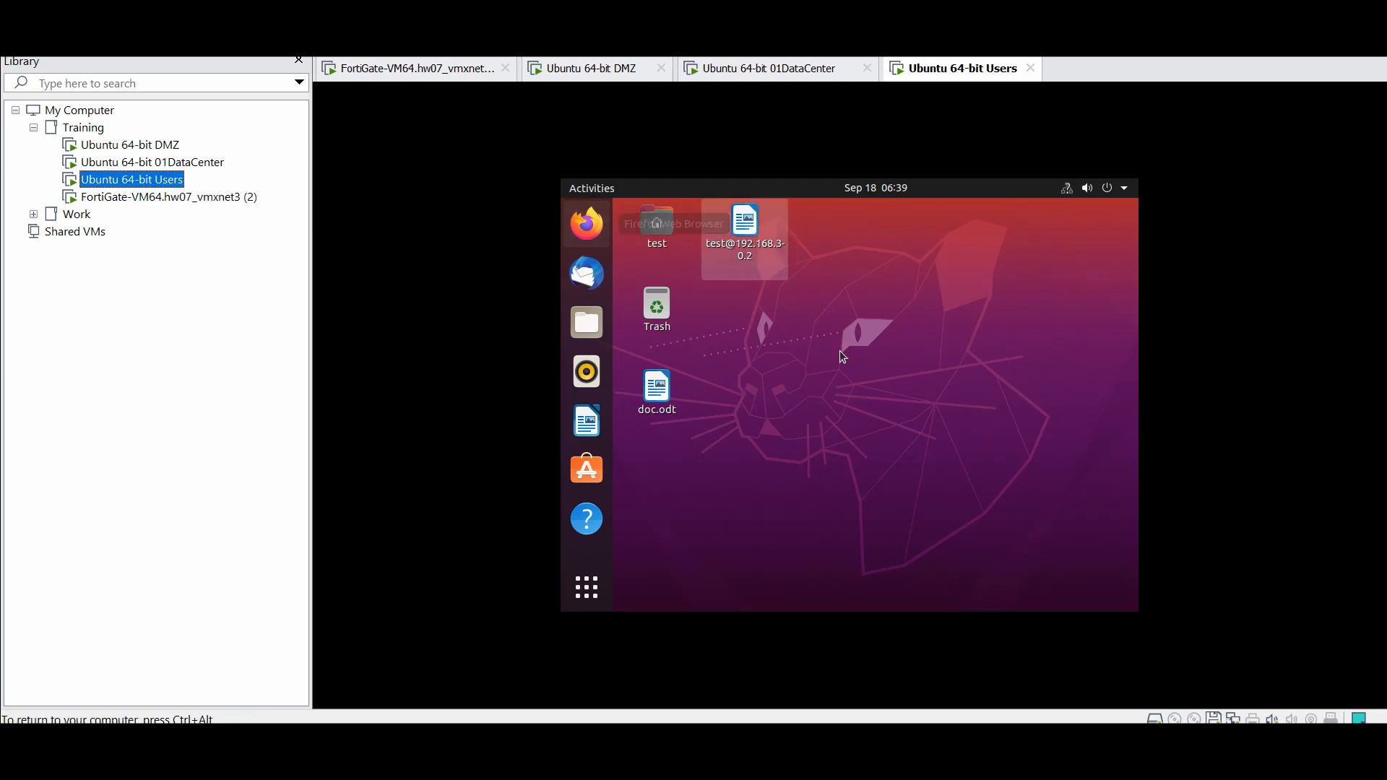
Open a terminal on the Users VM and list its address with 'ip add' (192.168.40.2/24)
click(857, 380)
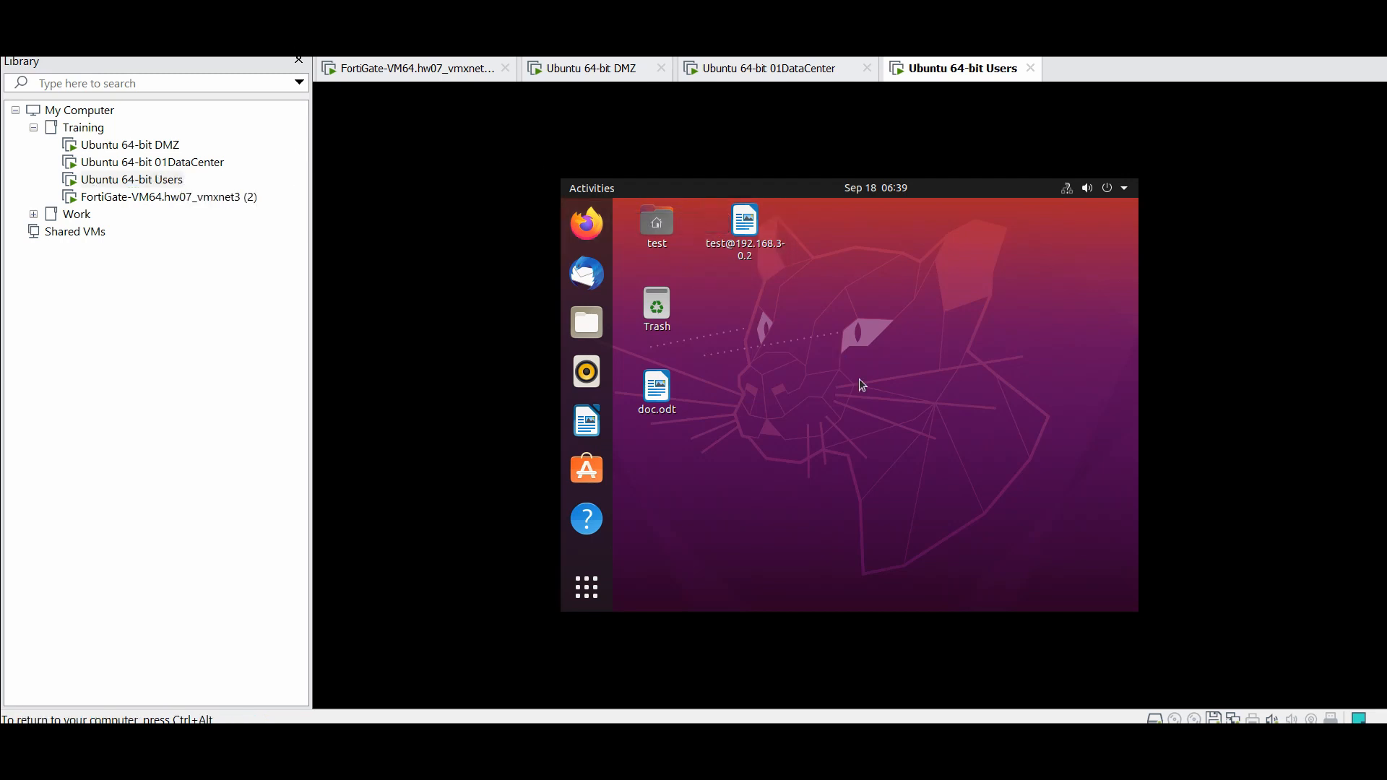
right_click(816, 336)
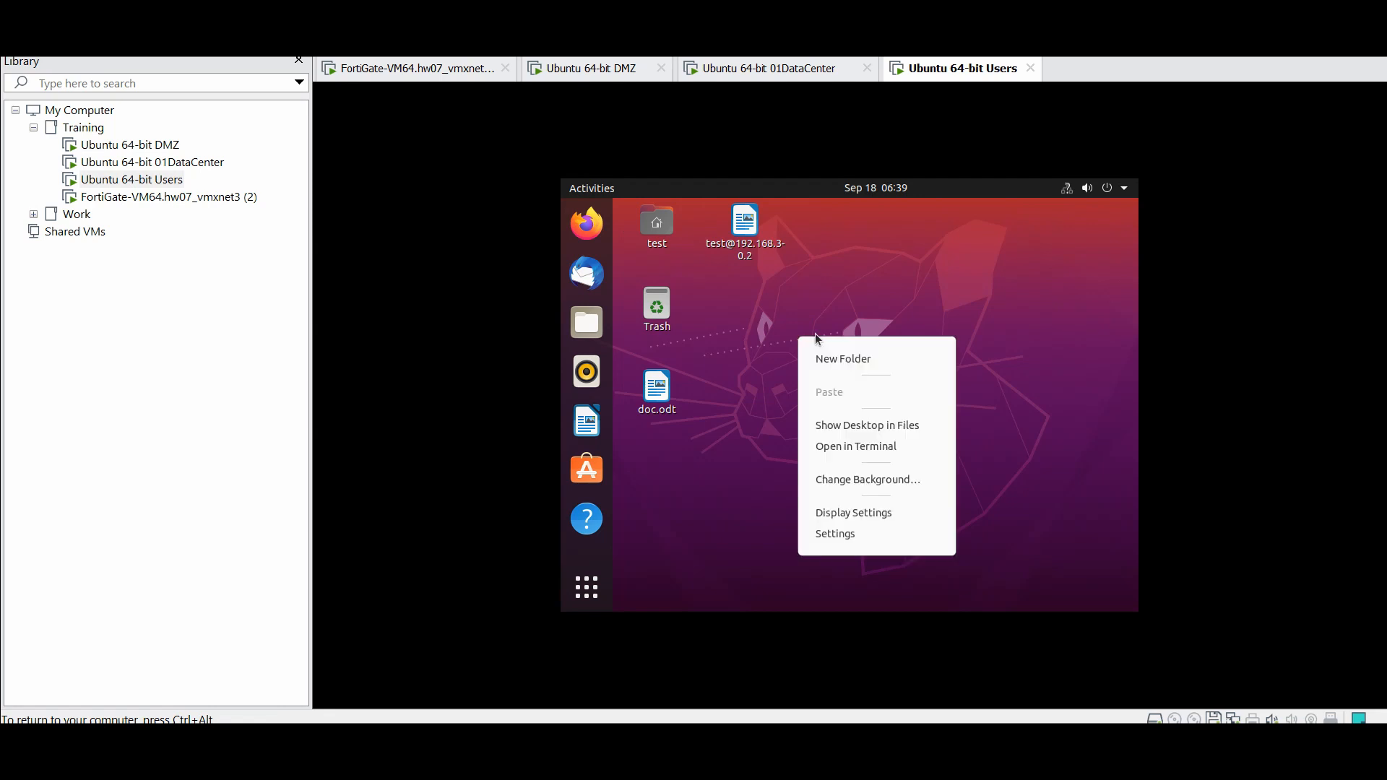
click(886, 454)
text(ip add)
key(Return)
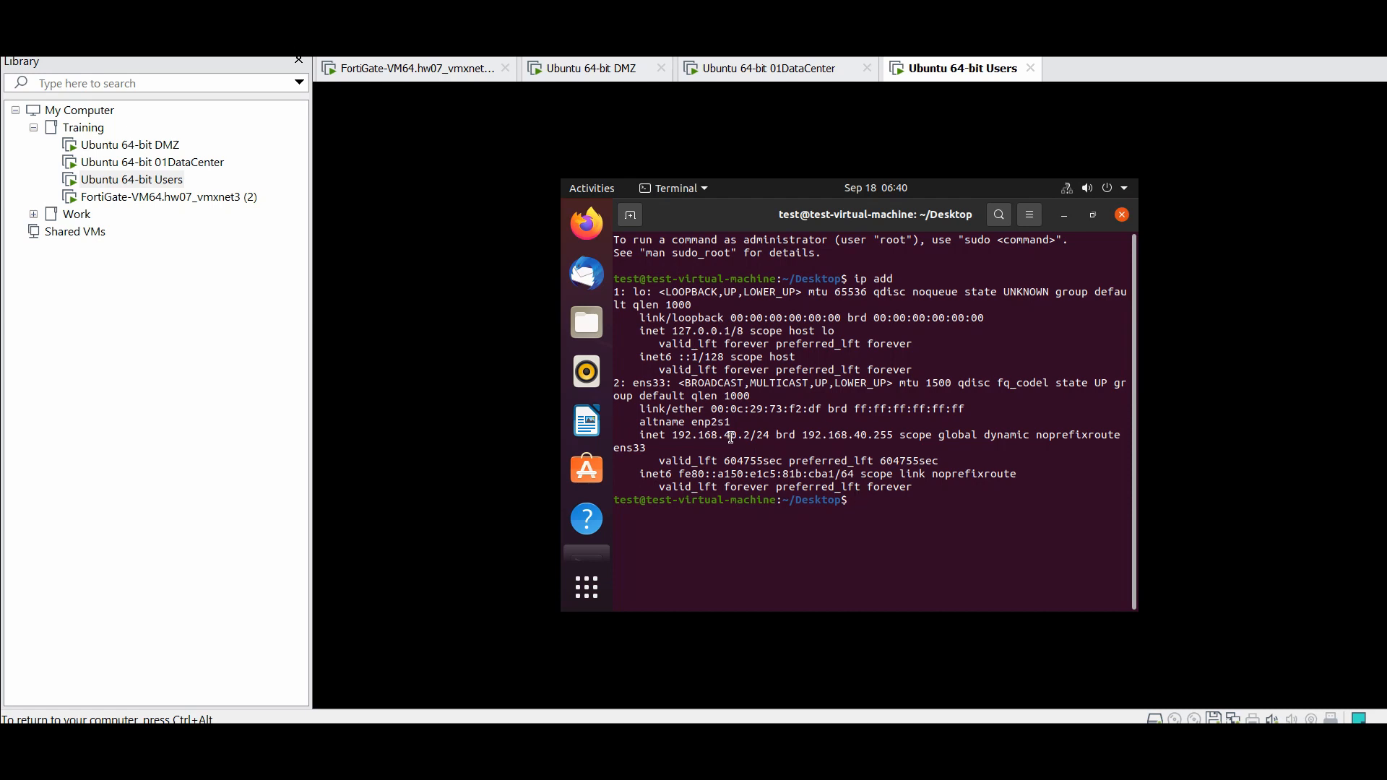
Ping gateway 192.168.40.1 and stop it after 3 replies with 0% loss
text(ping 192.168.40.1)
key(Return)
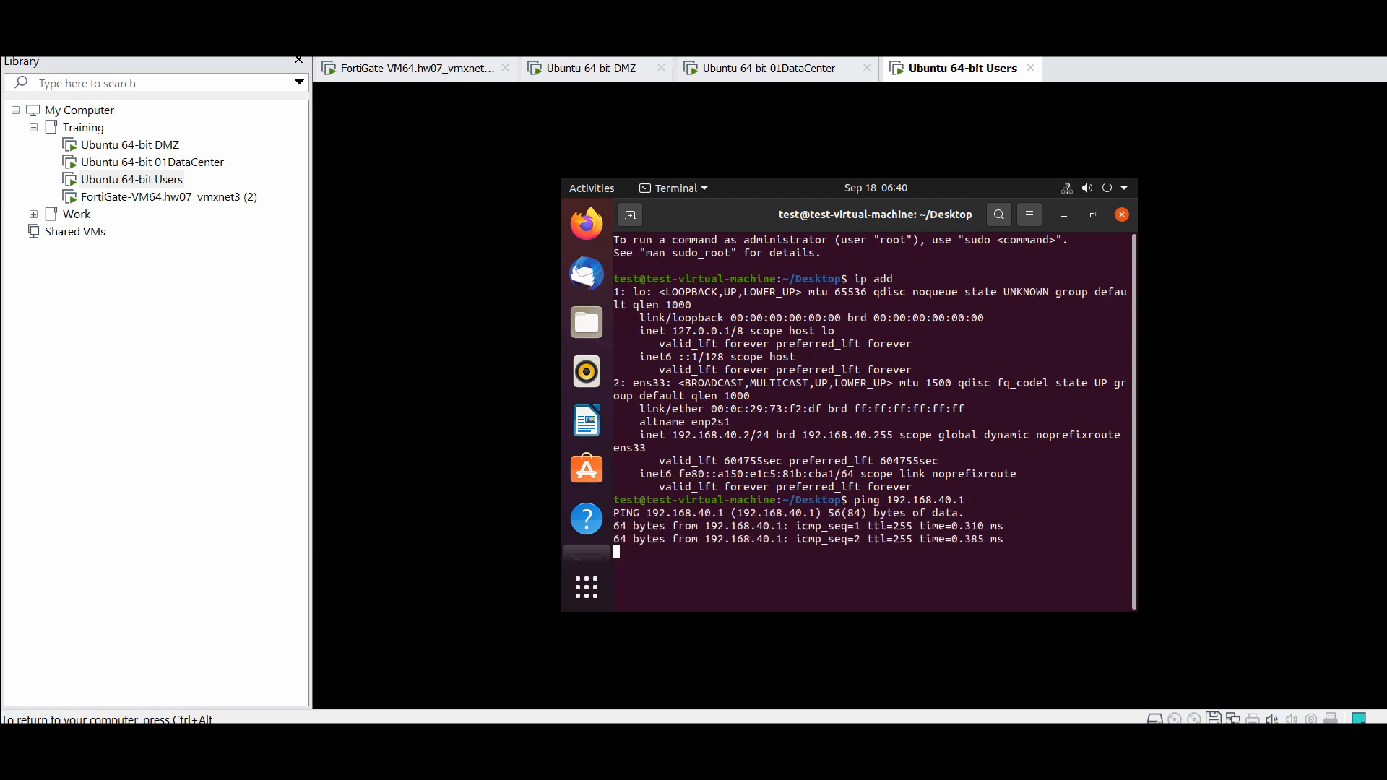
key(ctrl+c)
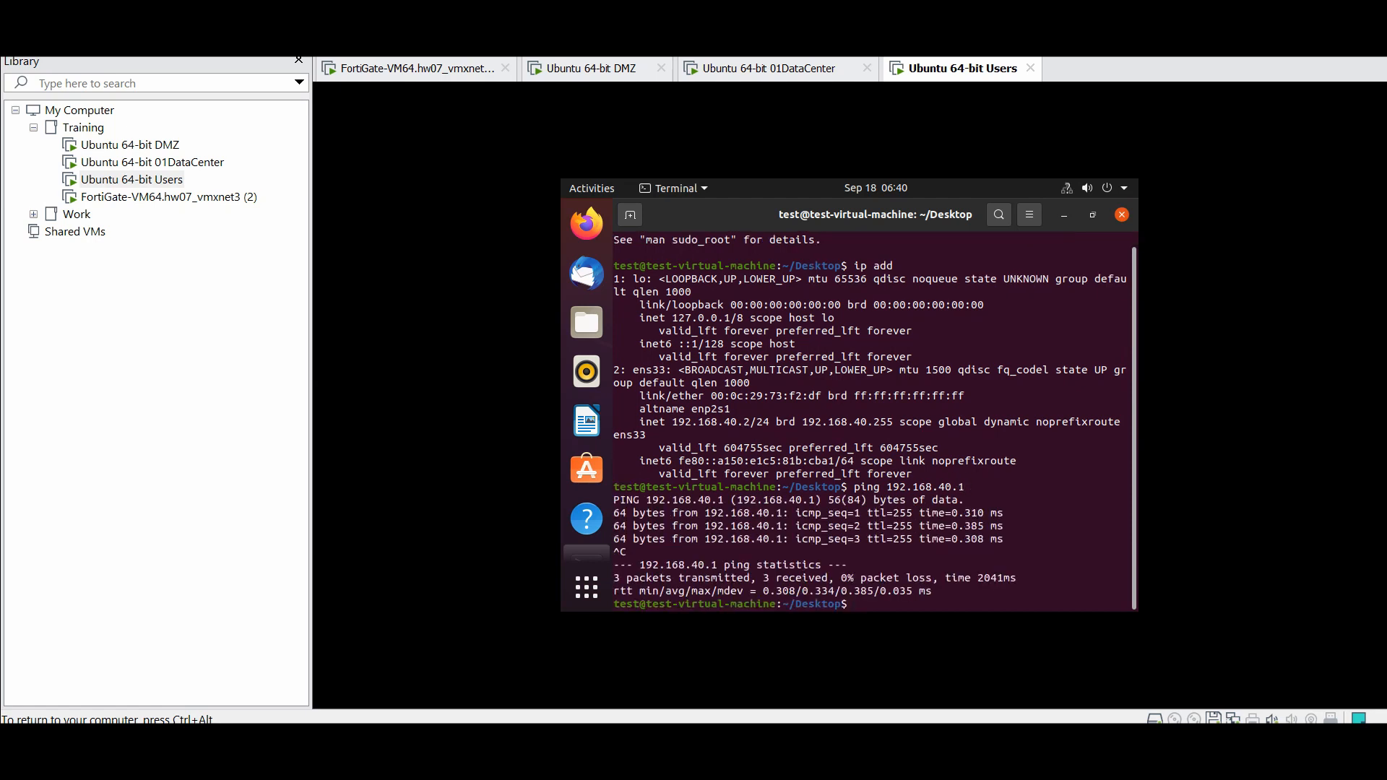
On the DataCenter VM, open a terminal and confirm its address 192.168.30.2/24 with 'ip add'
click(798, 72)
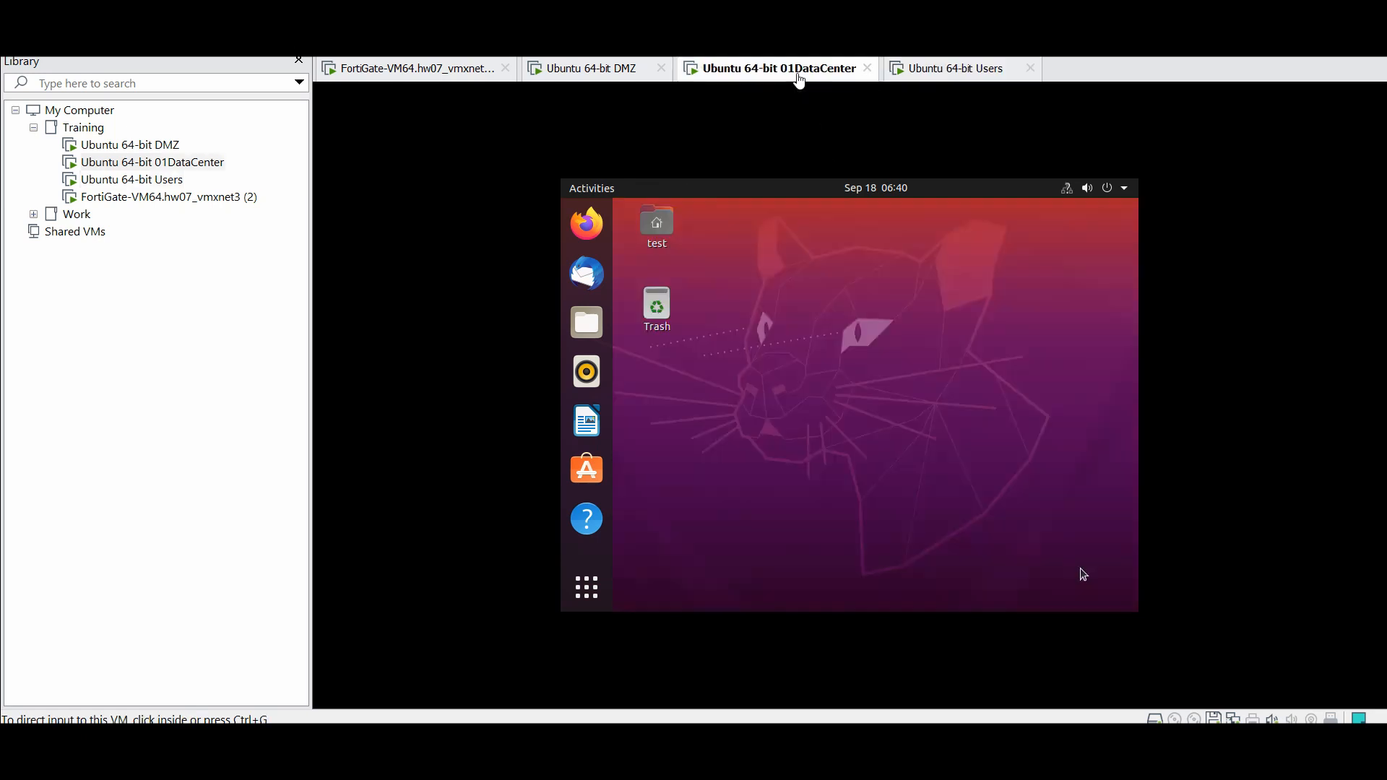
right_click(823, 354)
click(867, 471)
text(ip add)
key(Return)
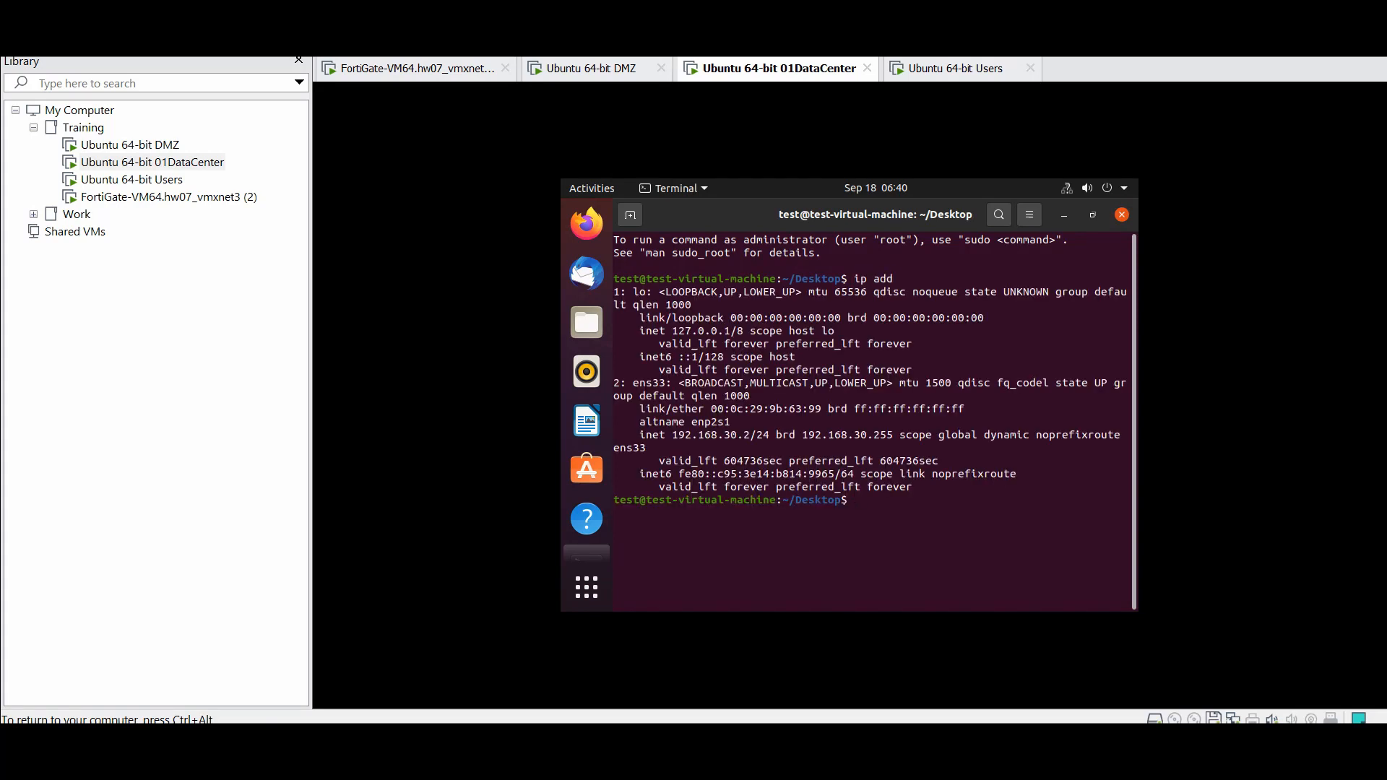
double_click(859, 441)
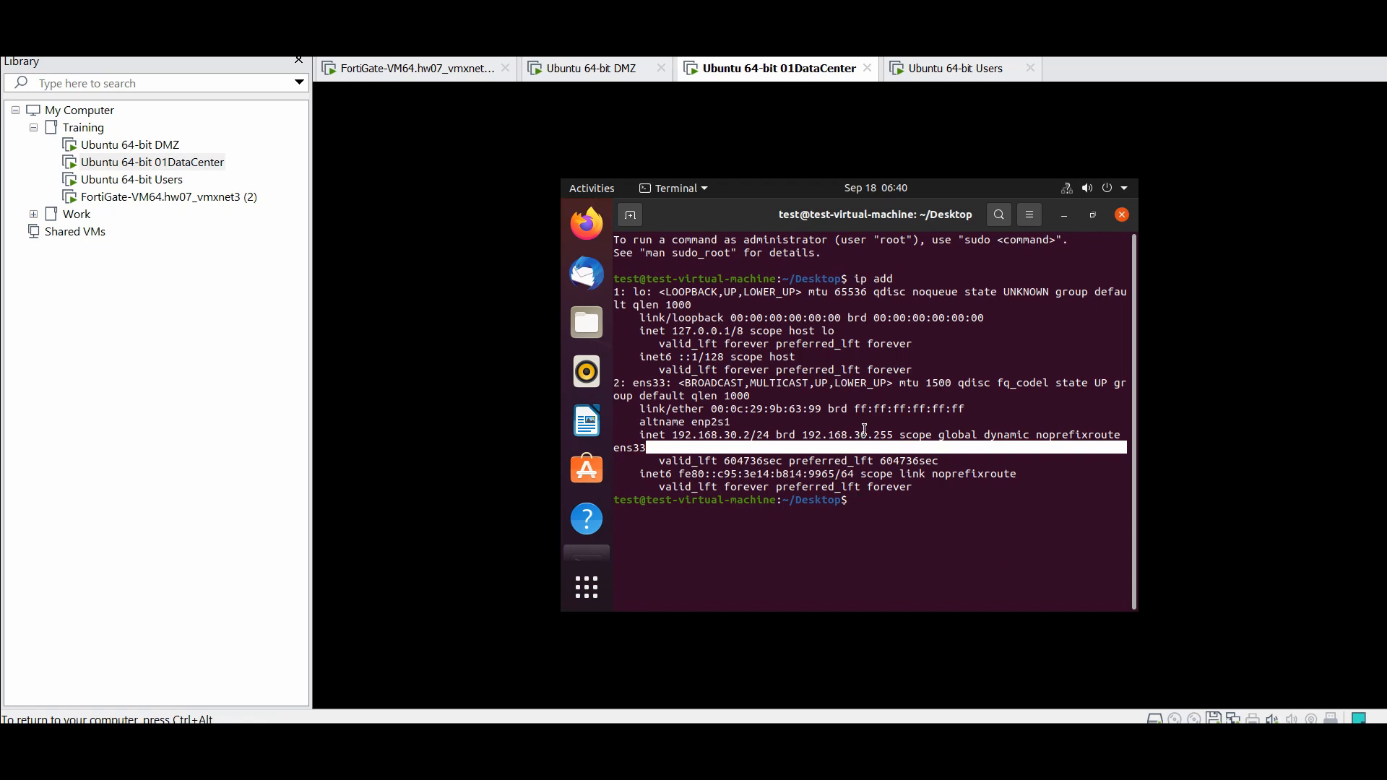
click(859, 440)
Ping gateway 192.168.30.1 from the DataCenter VM, getting replies with 0% loss
text(ping )
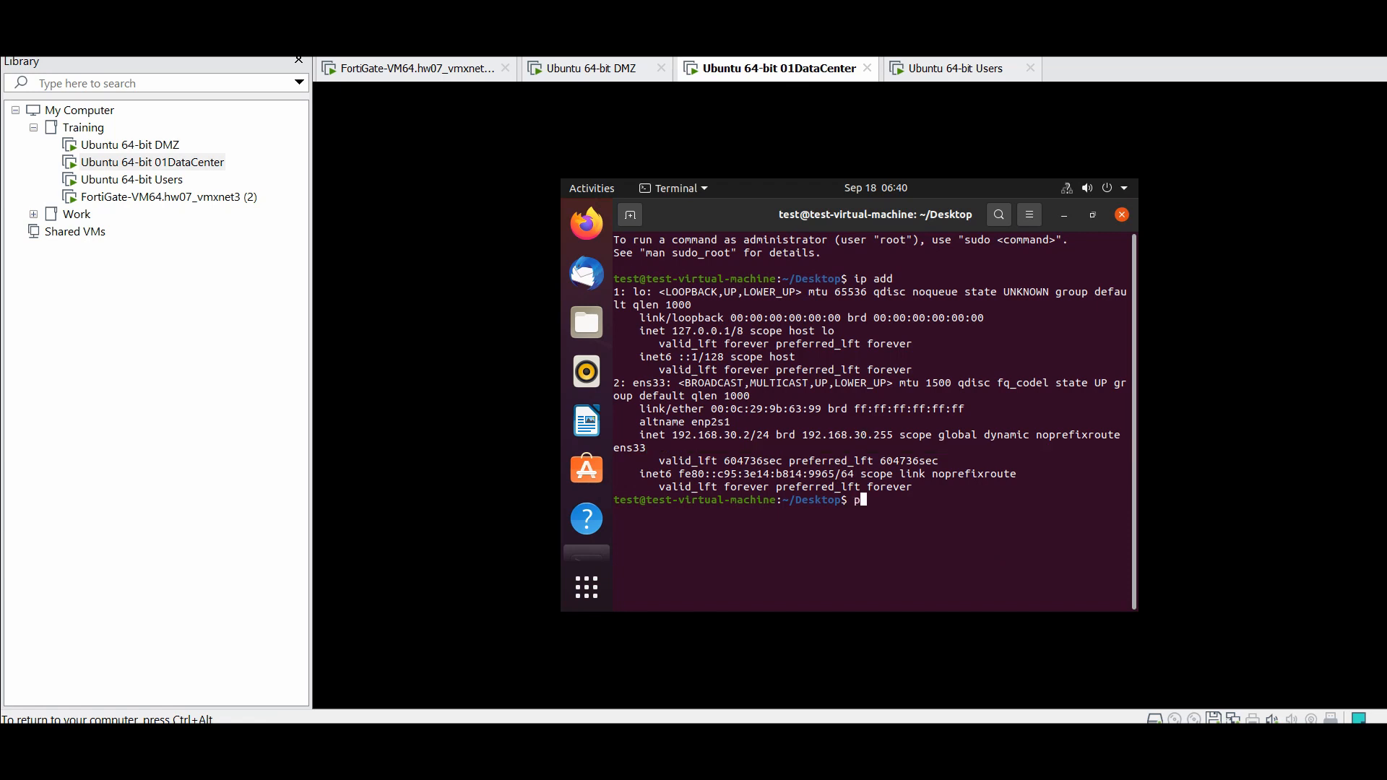
text(192.168.30.1)
key(Return)
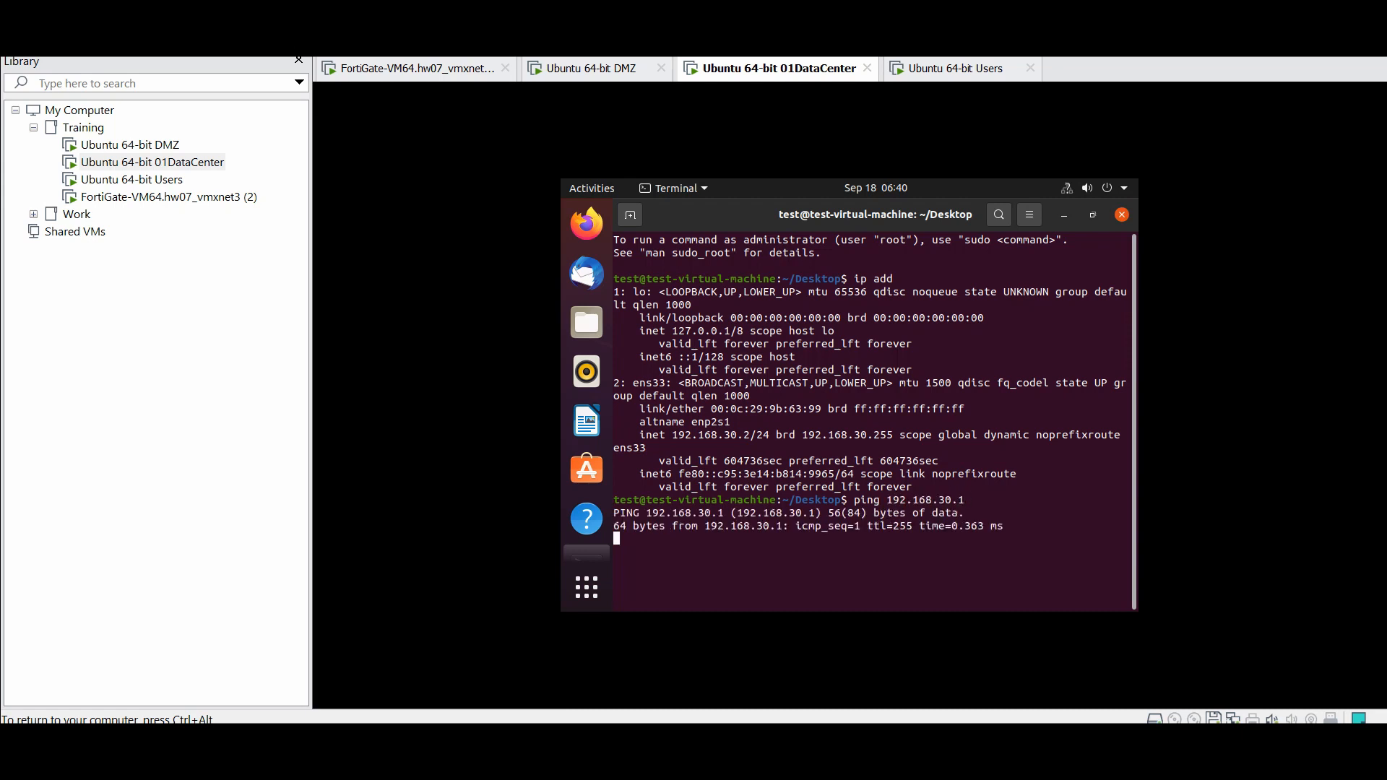
key(ctrl+c)
key(ctrl+alt)
click(630, 72)
List the DMZ VM's address 192.168.20.2/24 in a terminal, then return to the Users VM
right_click(749, 340)
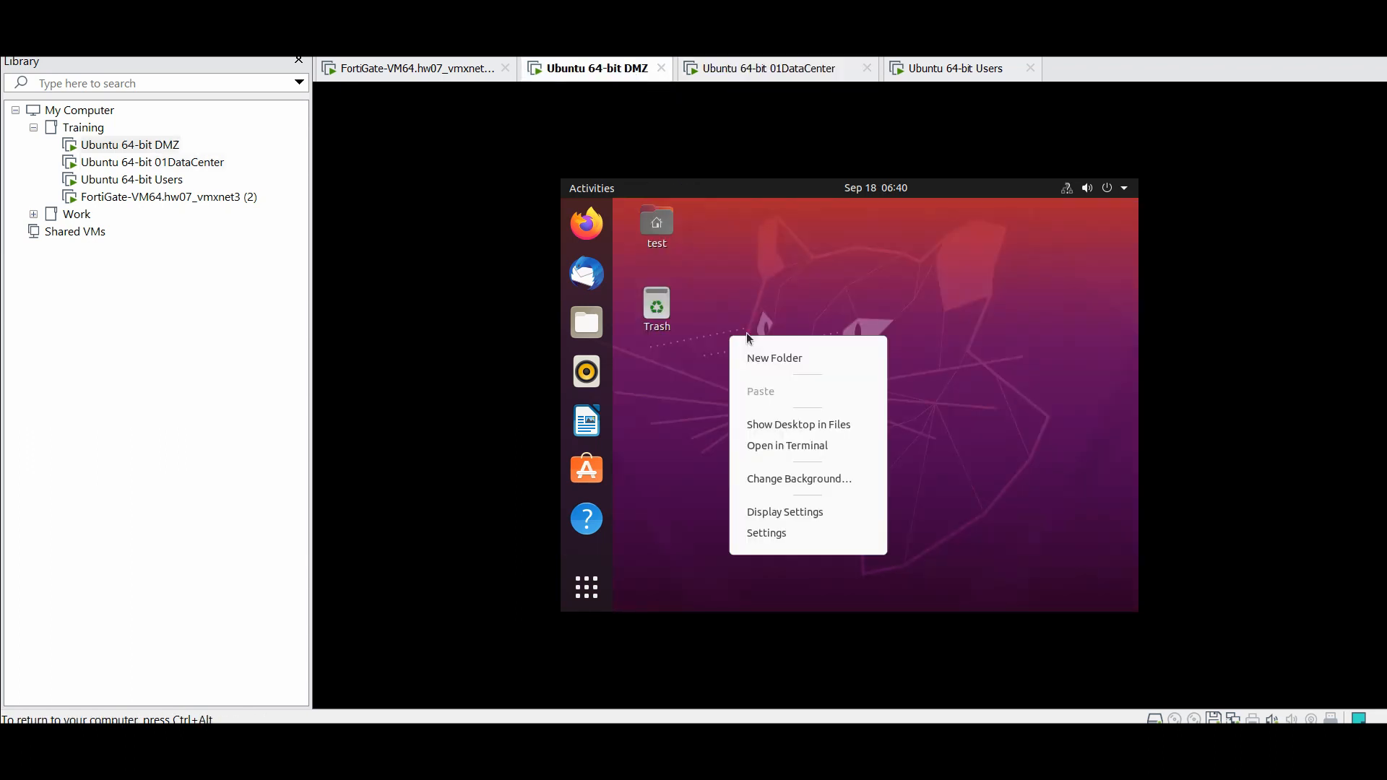
click(795, 447)
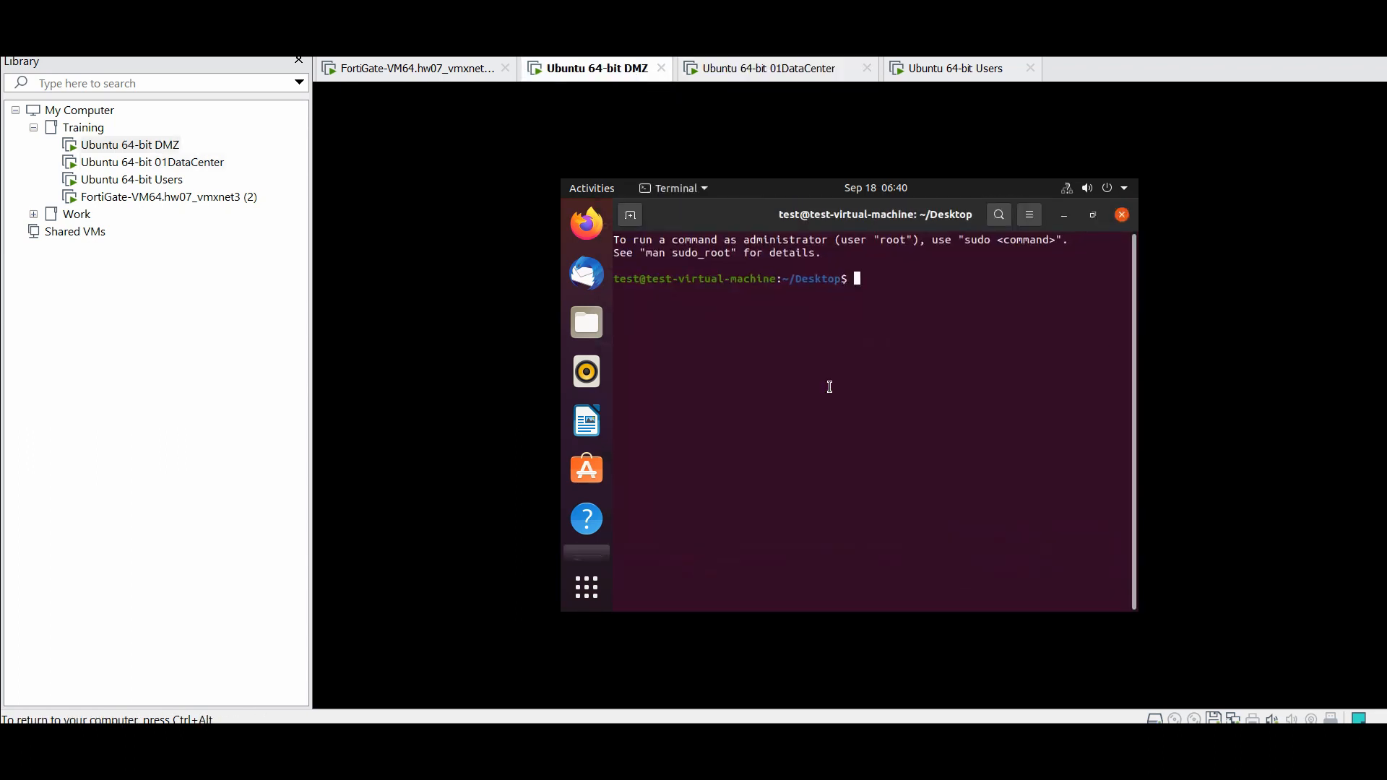
text(ip add)
key(Return)
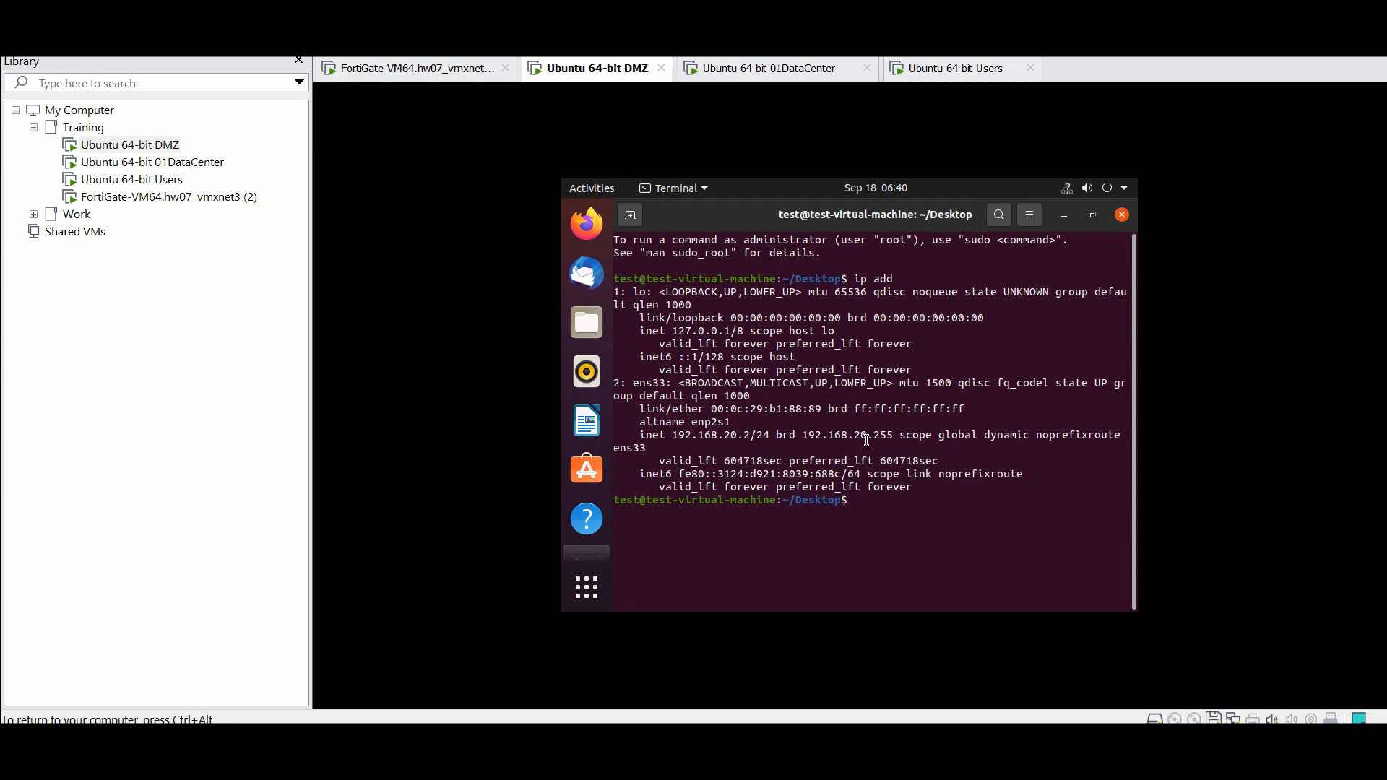
double_click(731, 438)
click(939, 70)
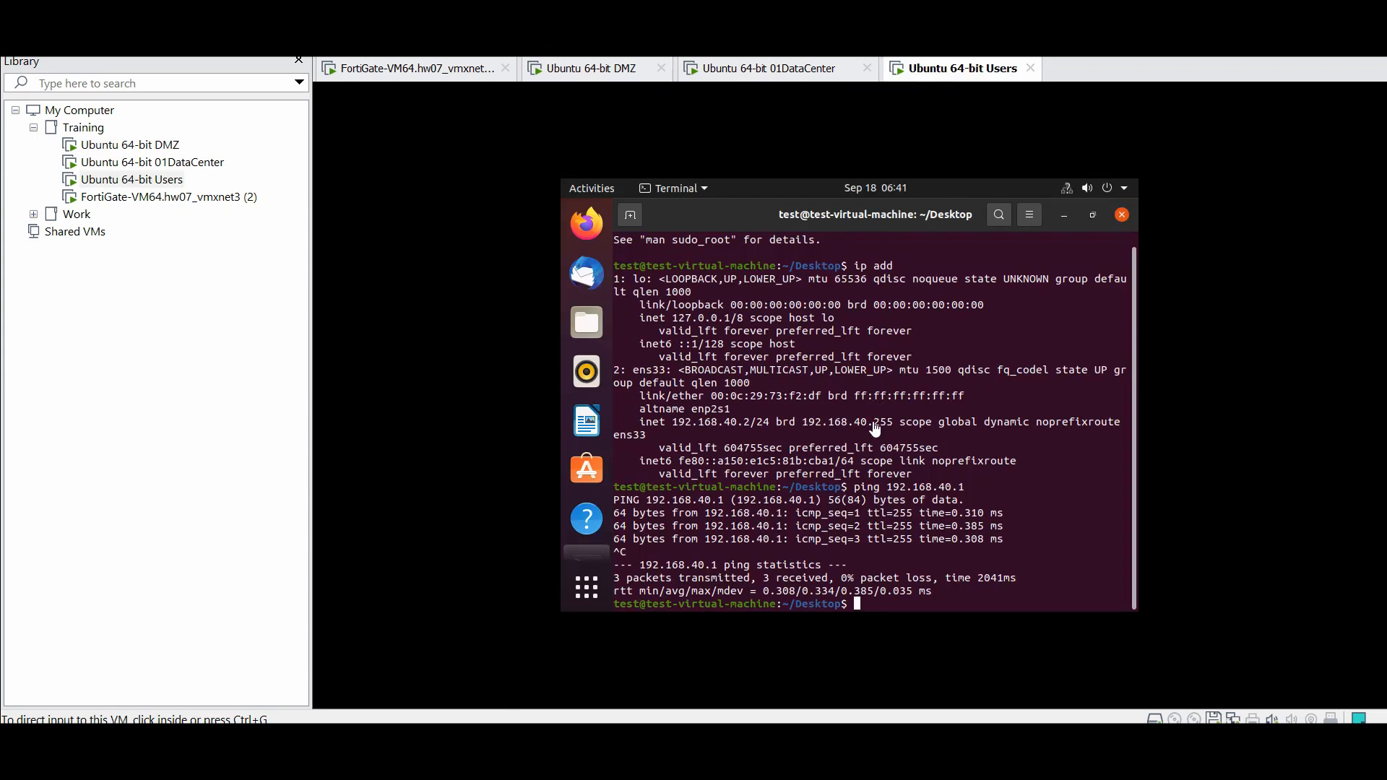
From the Users VM terminal, run 'ping 192.168.30.2' against the DataCenter host
click(835, 440)
text(ping )
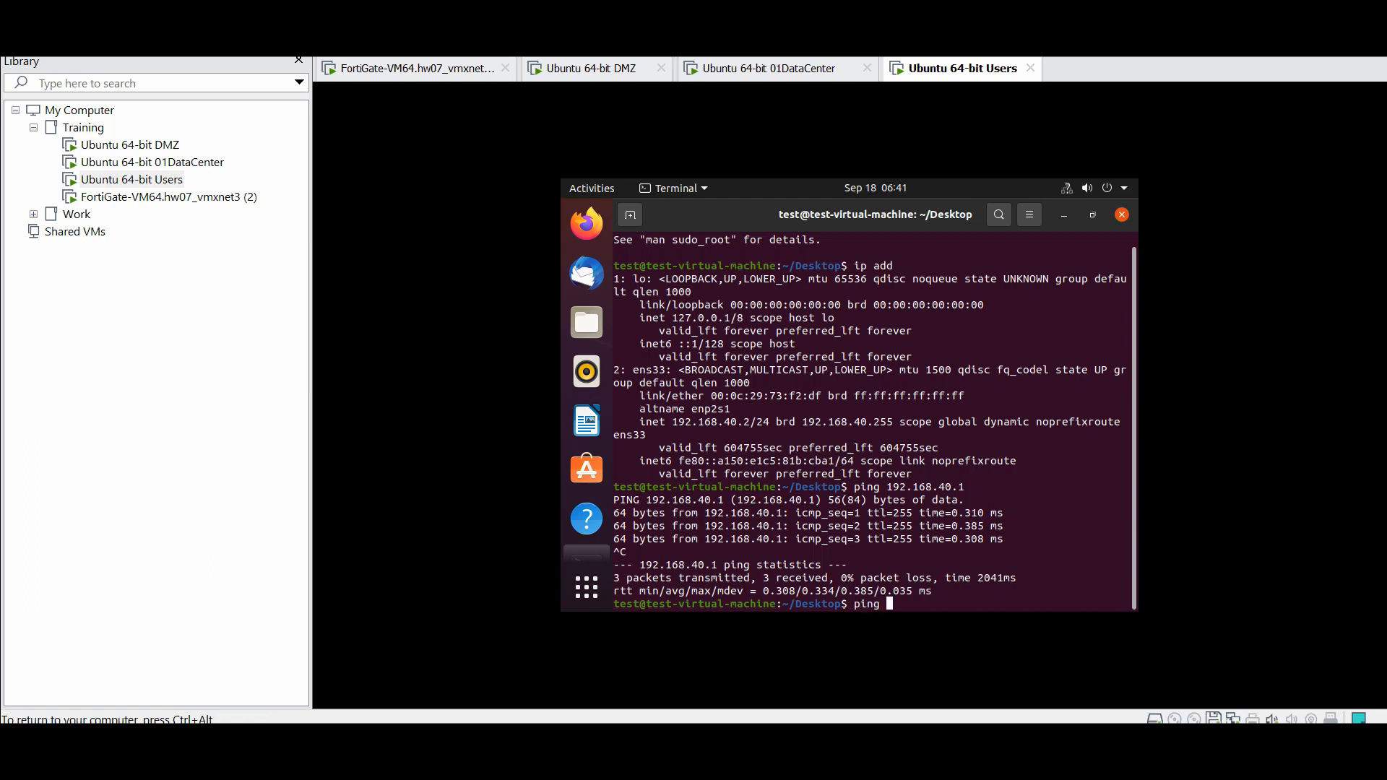
text(192.168.30.2)
key(Return)
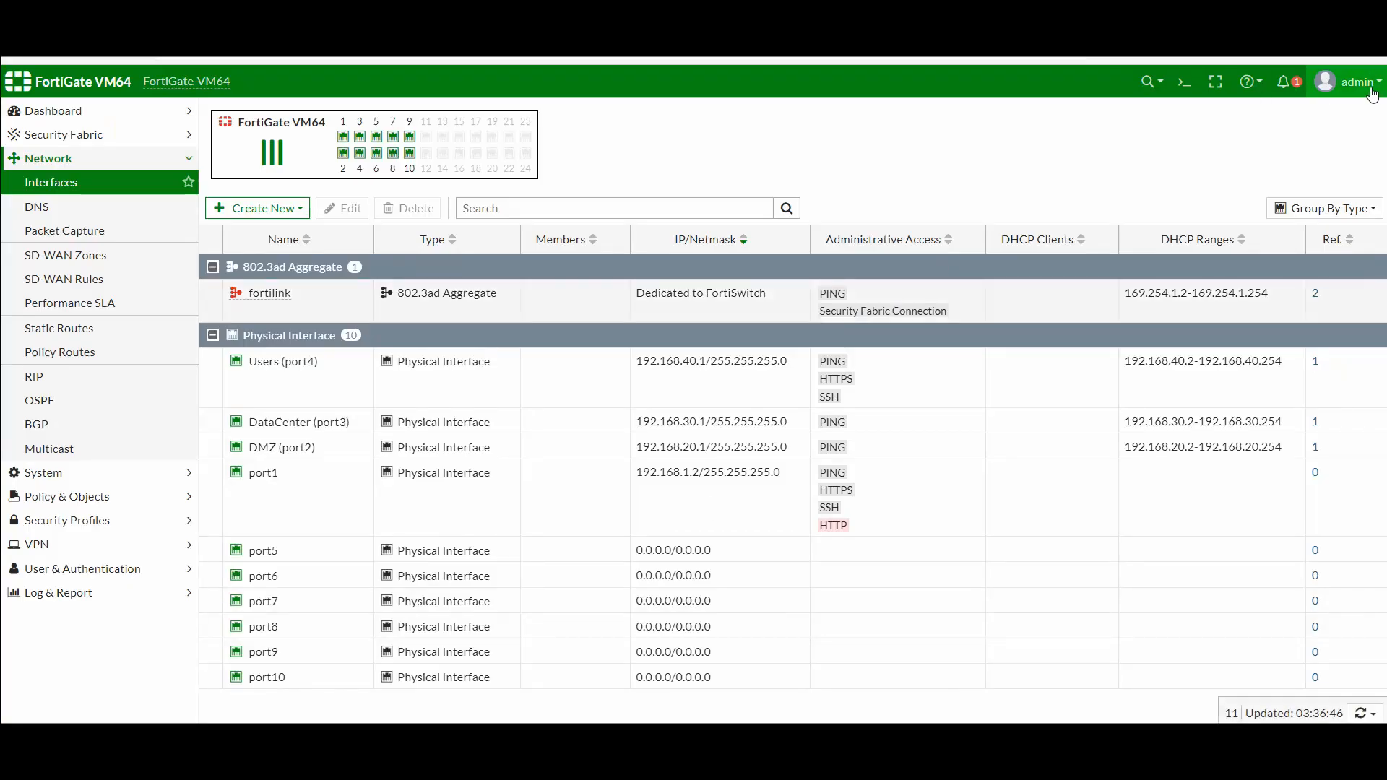
Open Configuration > Backup from the FortiGate admin menu
click(1371, 88)
mouse_move(1300, 181)
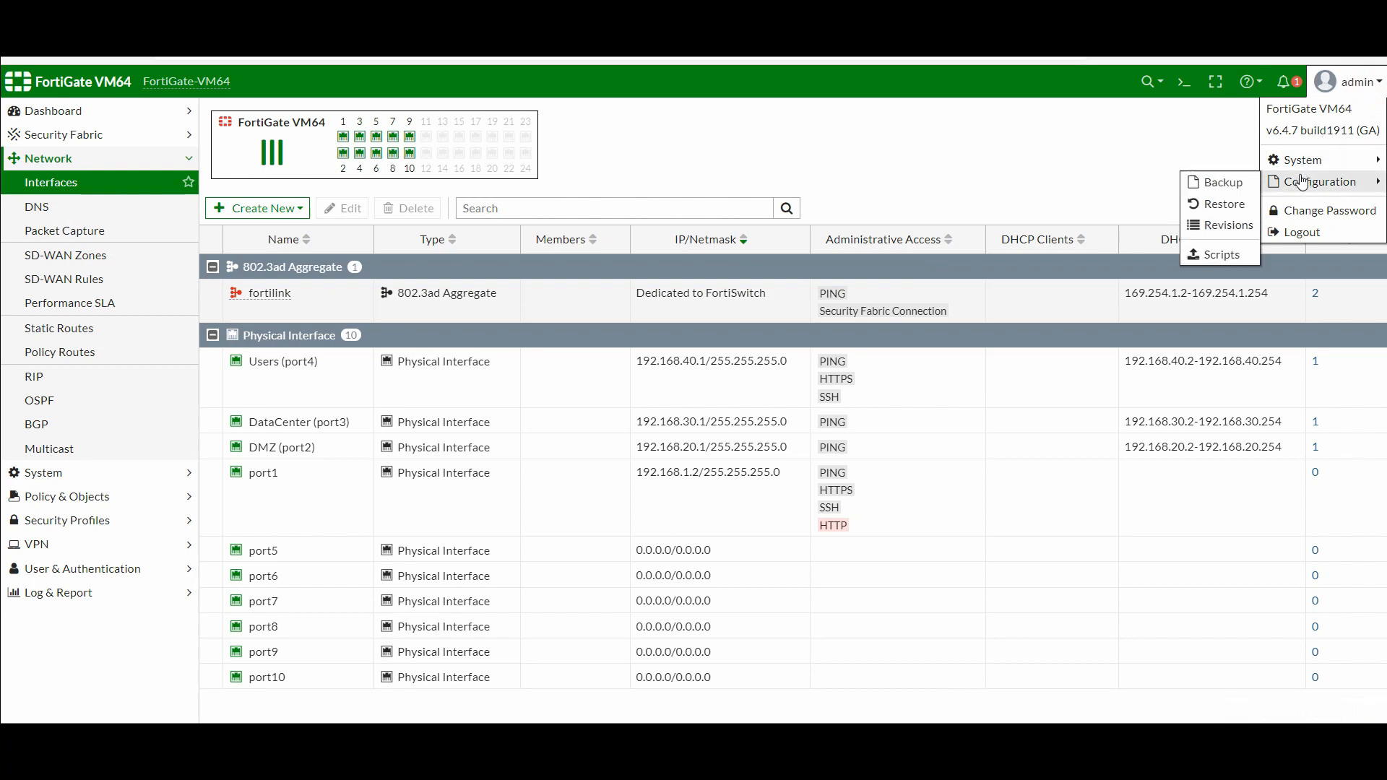
click(1240, 185)
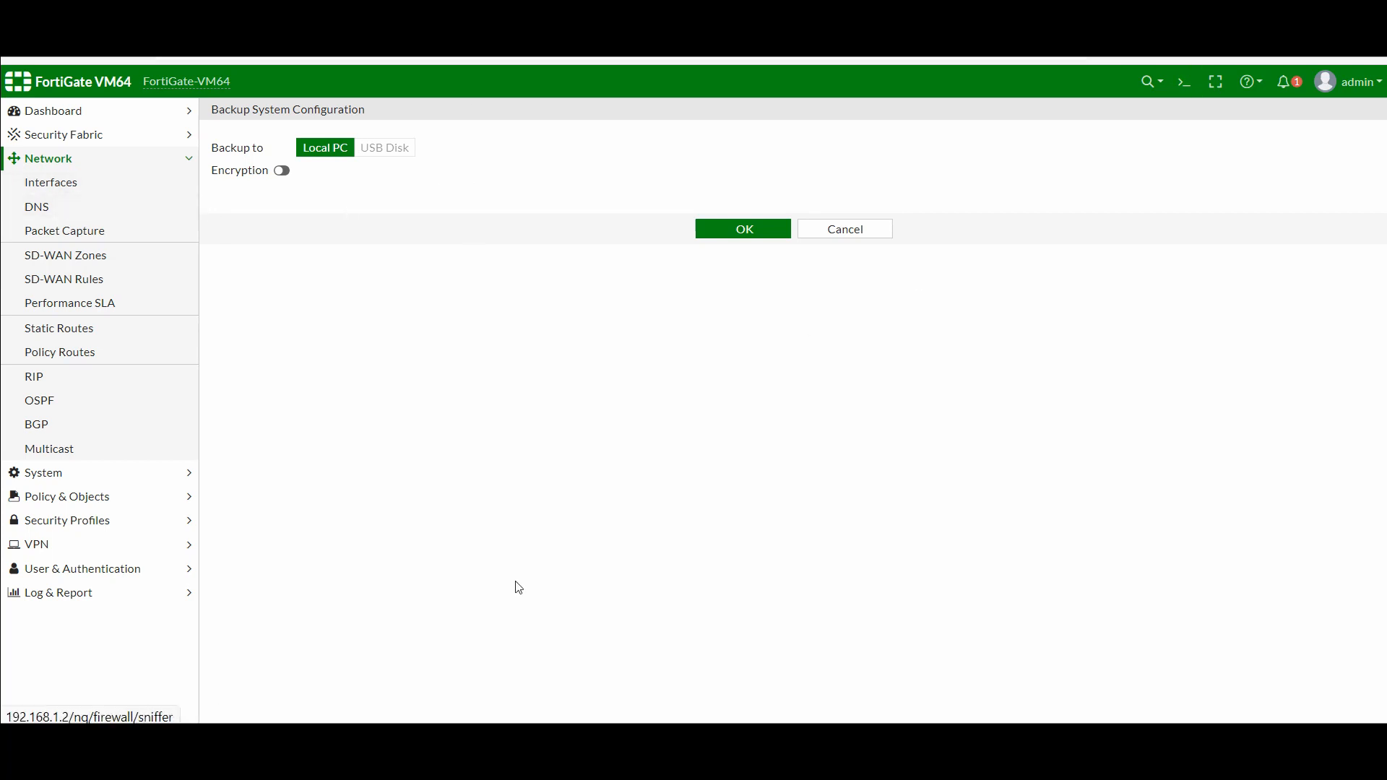
Bring the Users VM window back into focus from the taskbar
mouse_move(639, 741)
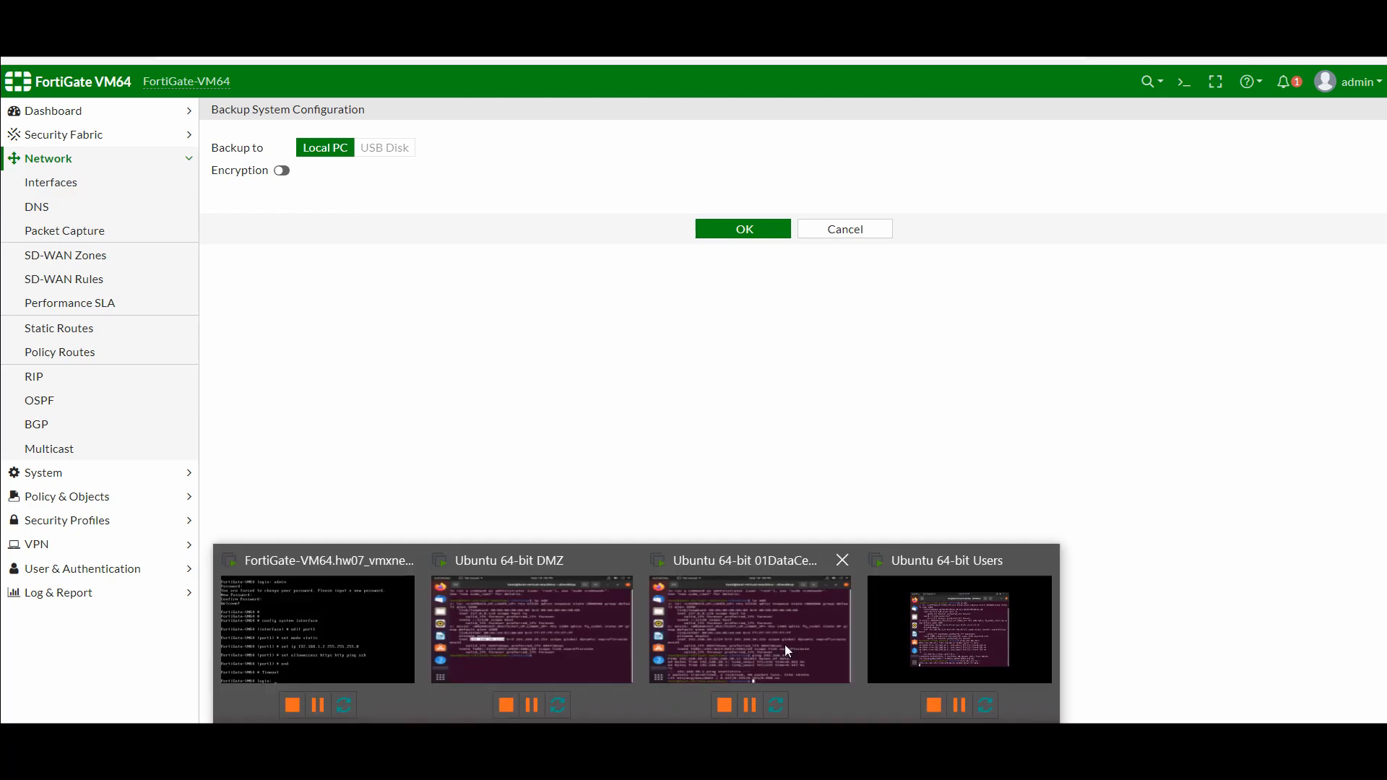
click(920, 639)
click(911, 570)
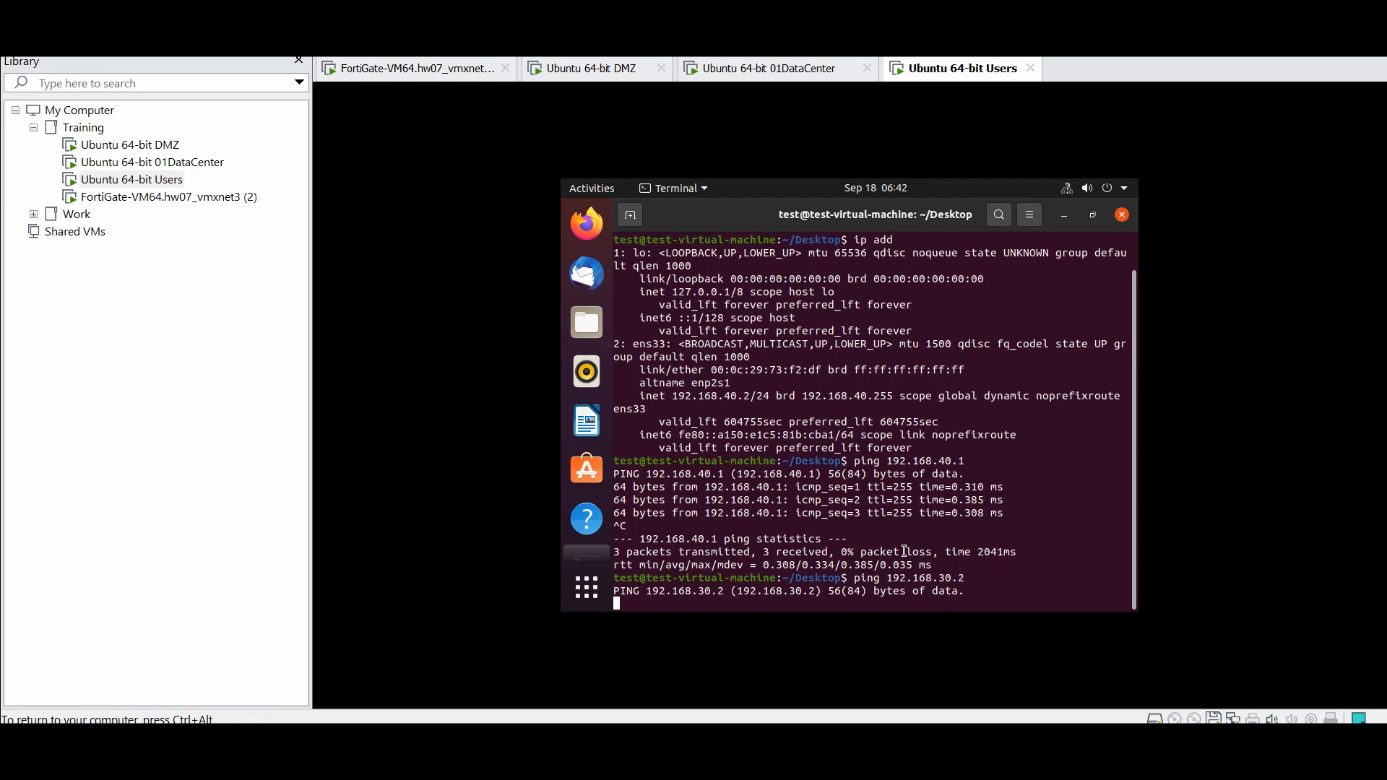
Release input from the Users VM after seeing no ping replies from 192.168.30.2
key(ctrl+alt)
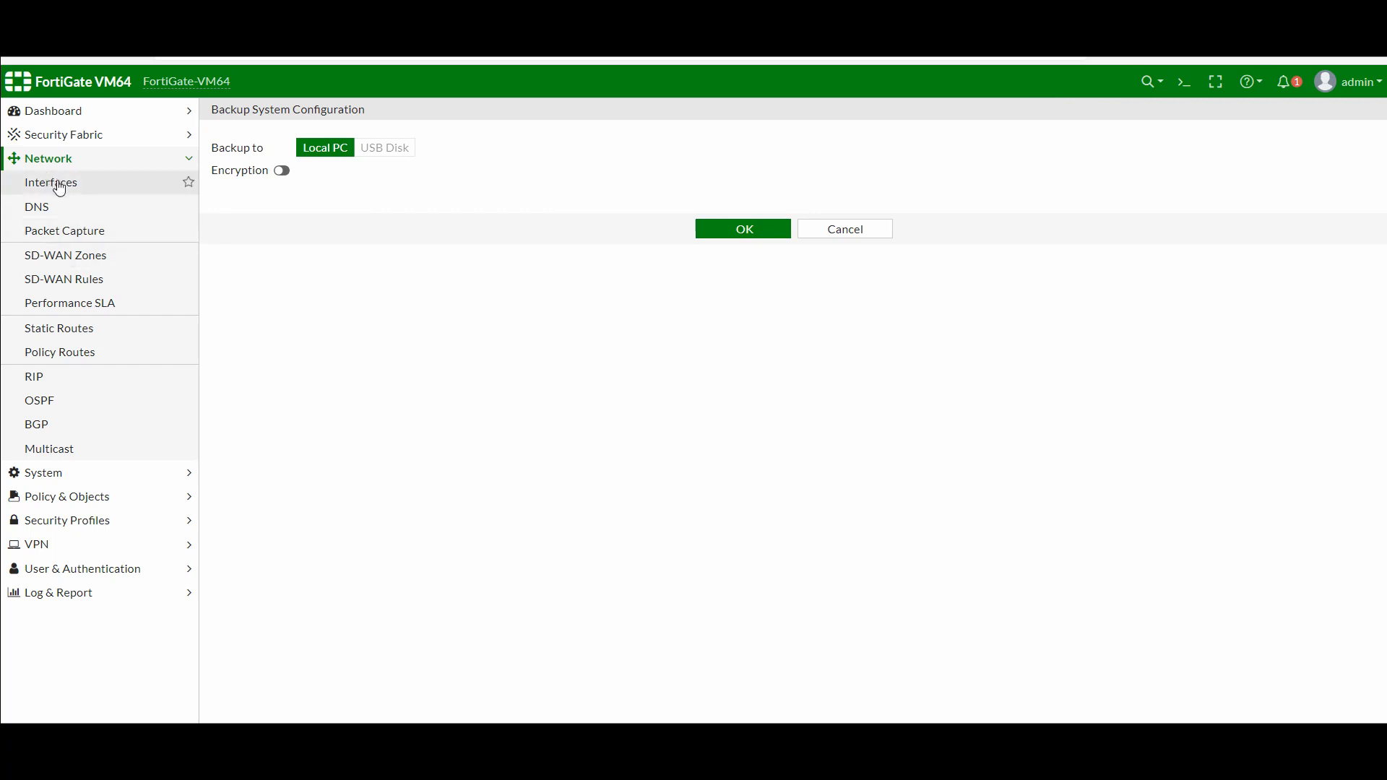
Open Policy & Objects > Firewall Policy, holding only Implicit Deny, and start a new policy
click(48, 160)
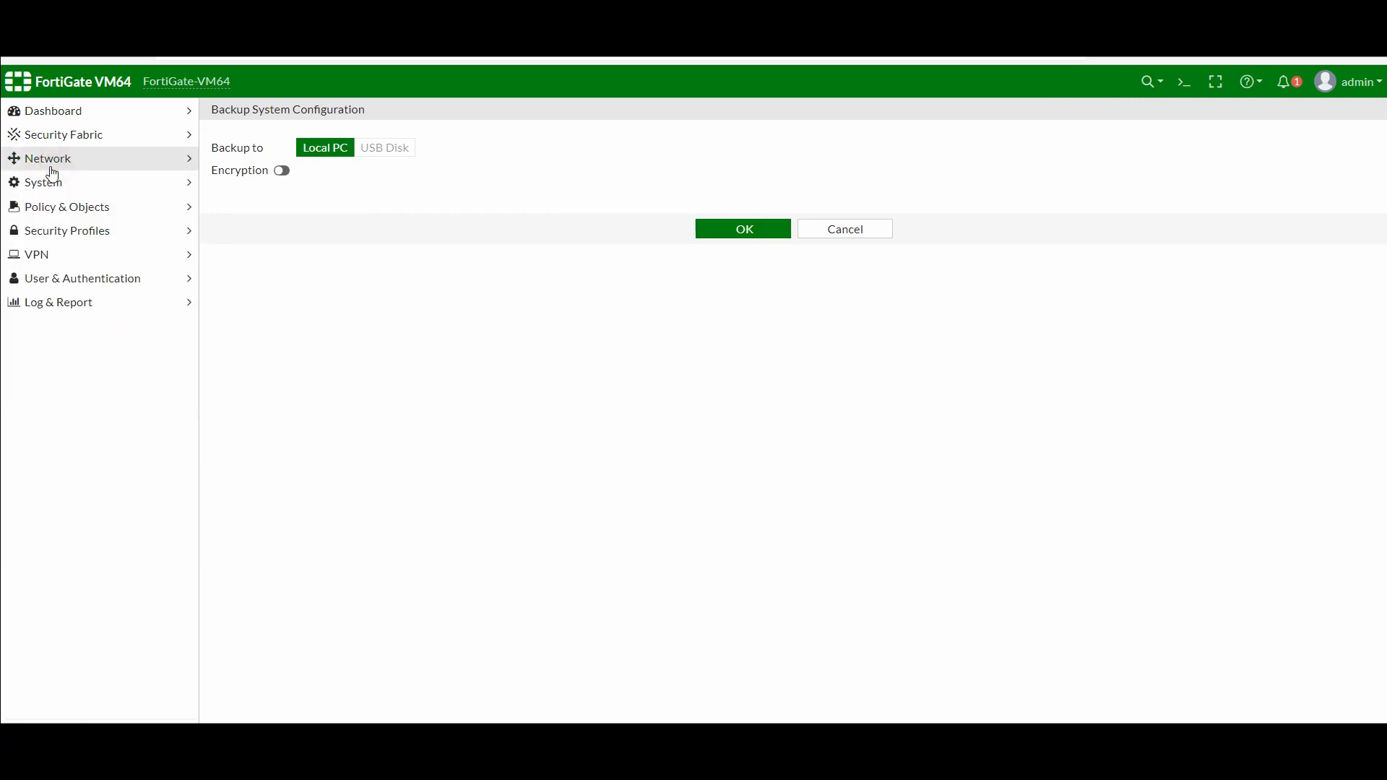
click(66, 207)
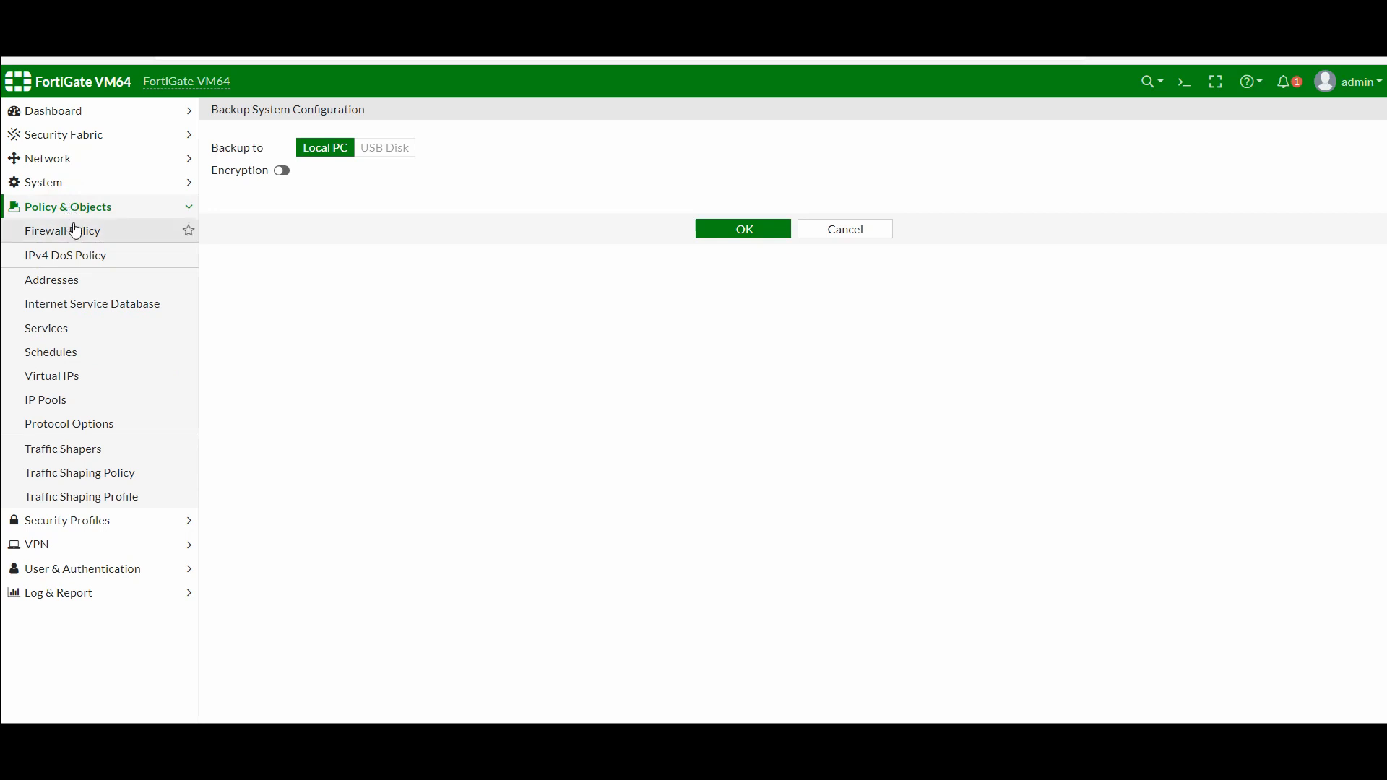
click(75, 230)
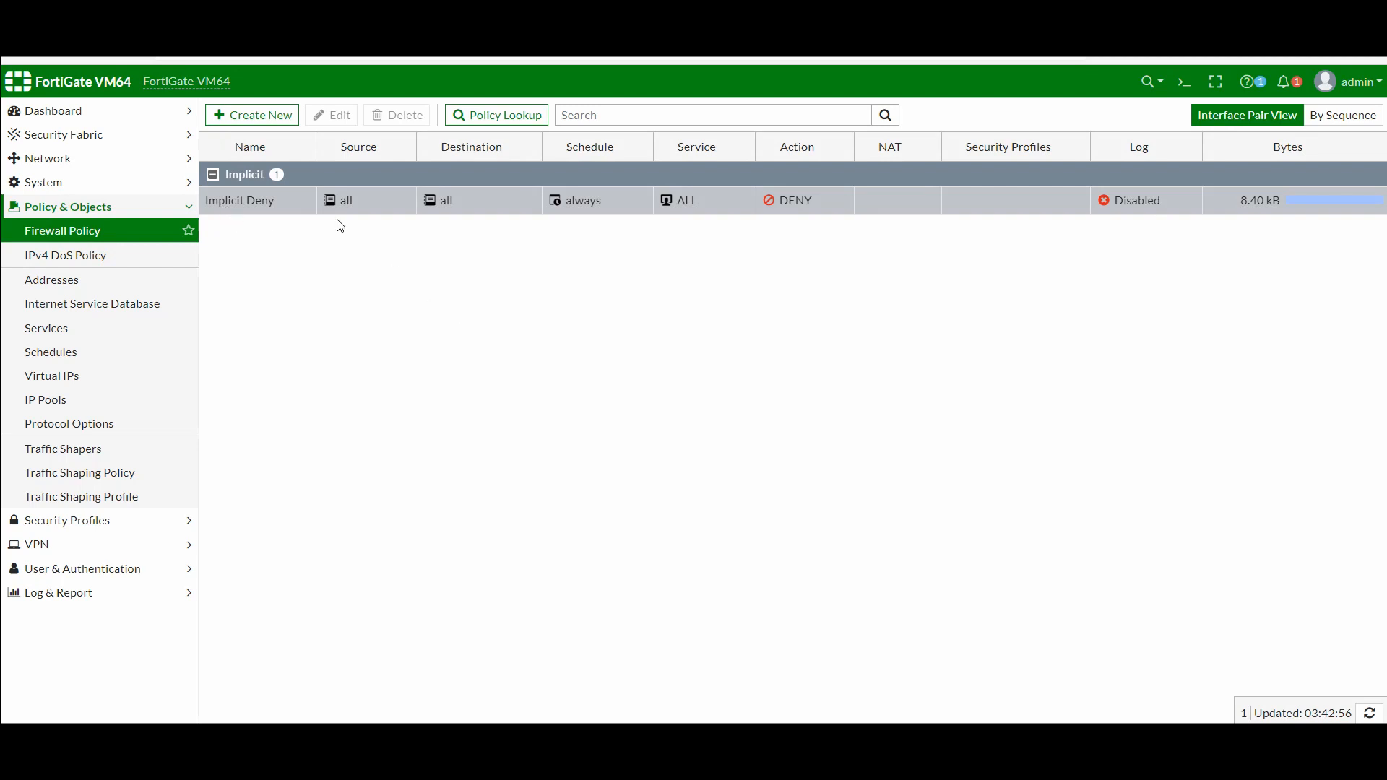
click(263, 116)
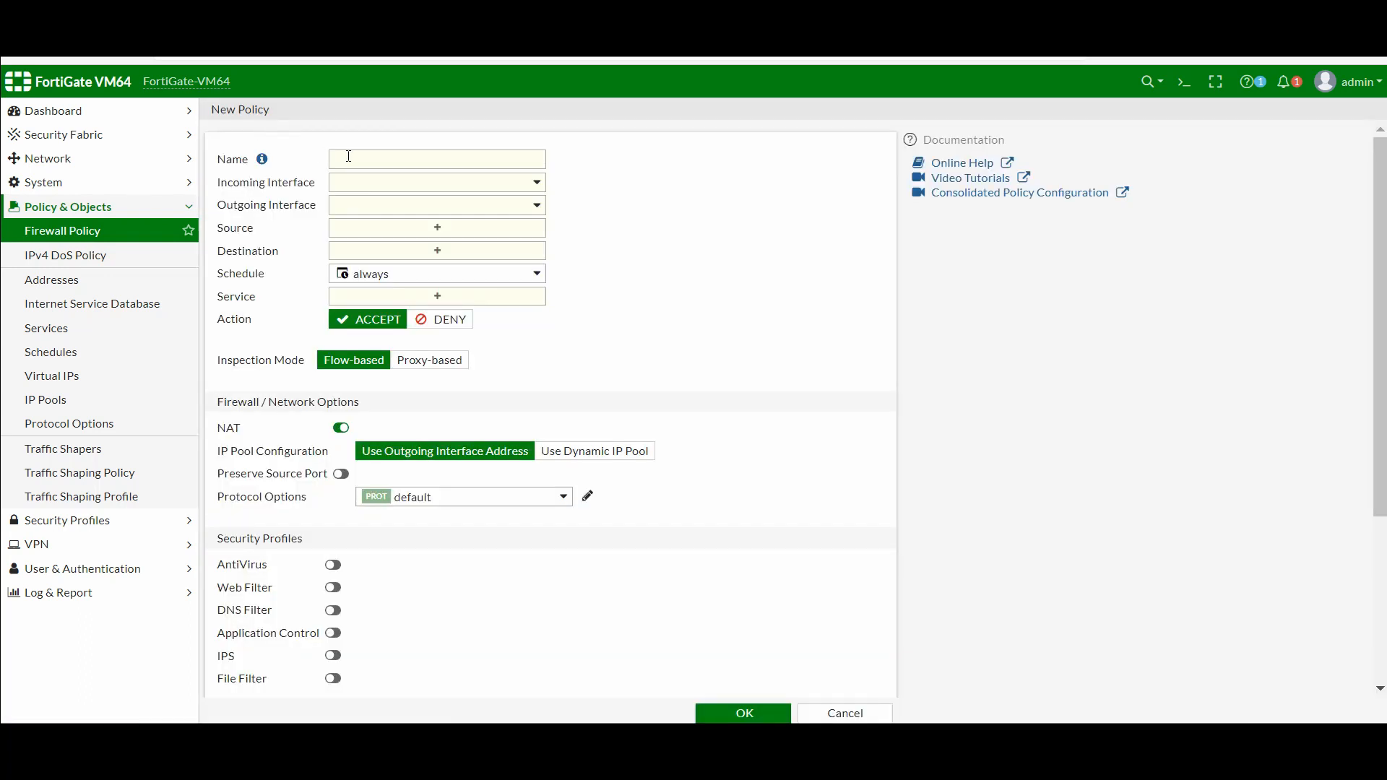
Name the policy 'Users to DataCenter' with incoming Users (port4) and outgoing DataCenter (port3)
click(354, 159)
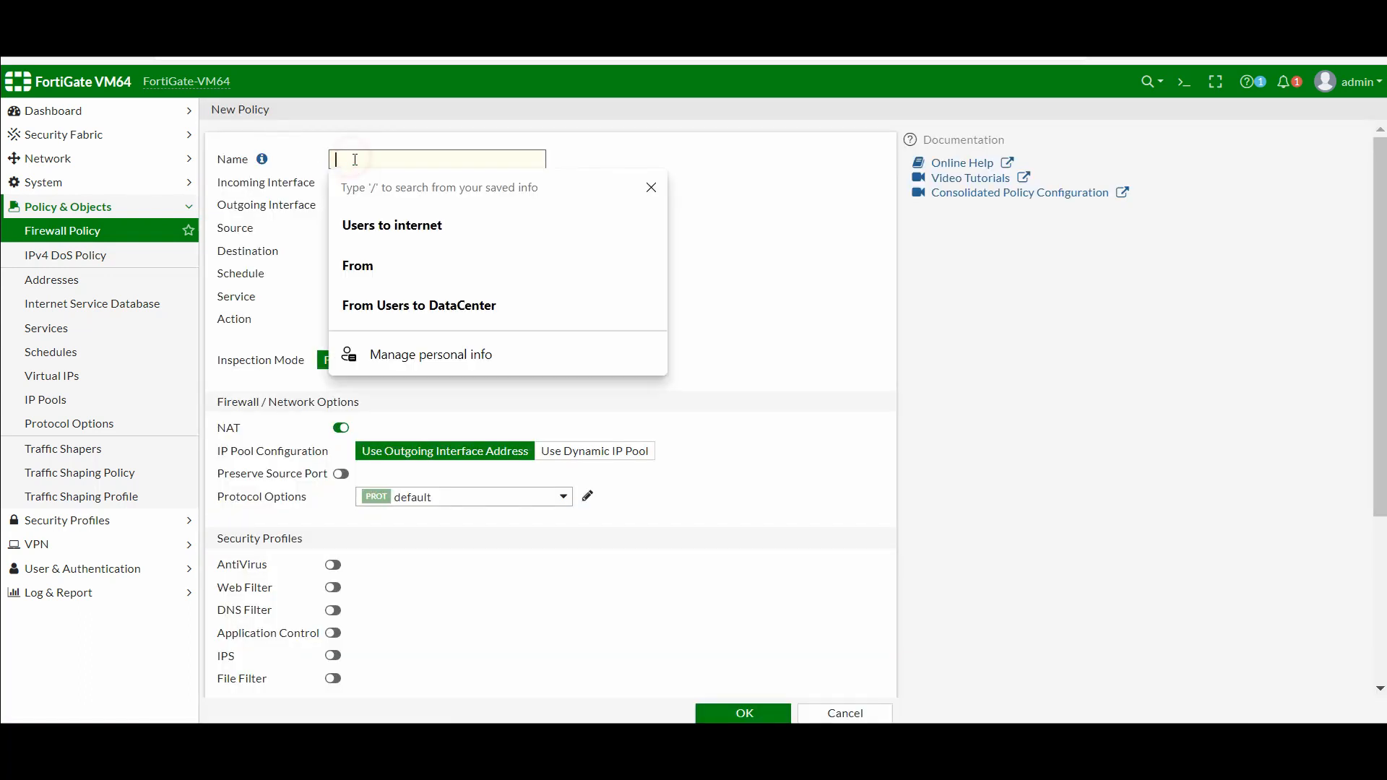
click(369, 218)
key(BackSpace)
key(BackSpace)
key(BackSpace)
key(BackSpace)
key(BackSpace)
key(BackSpace)
key(BackSpace)
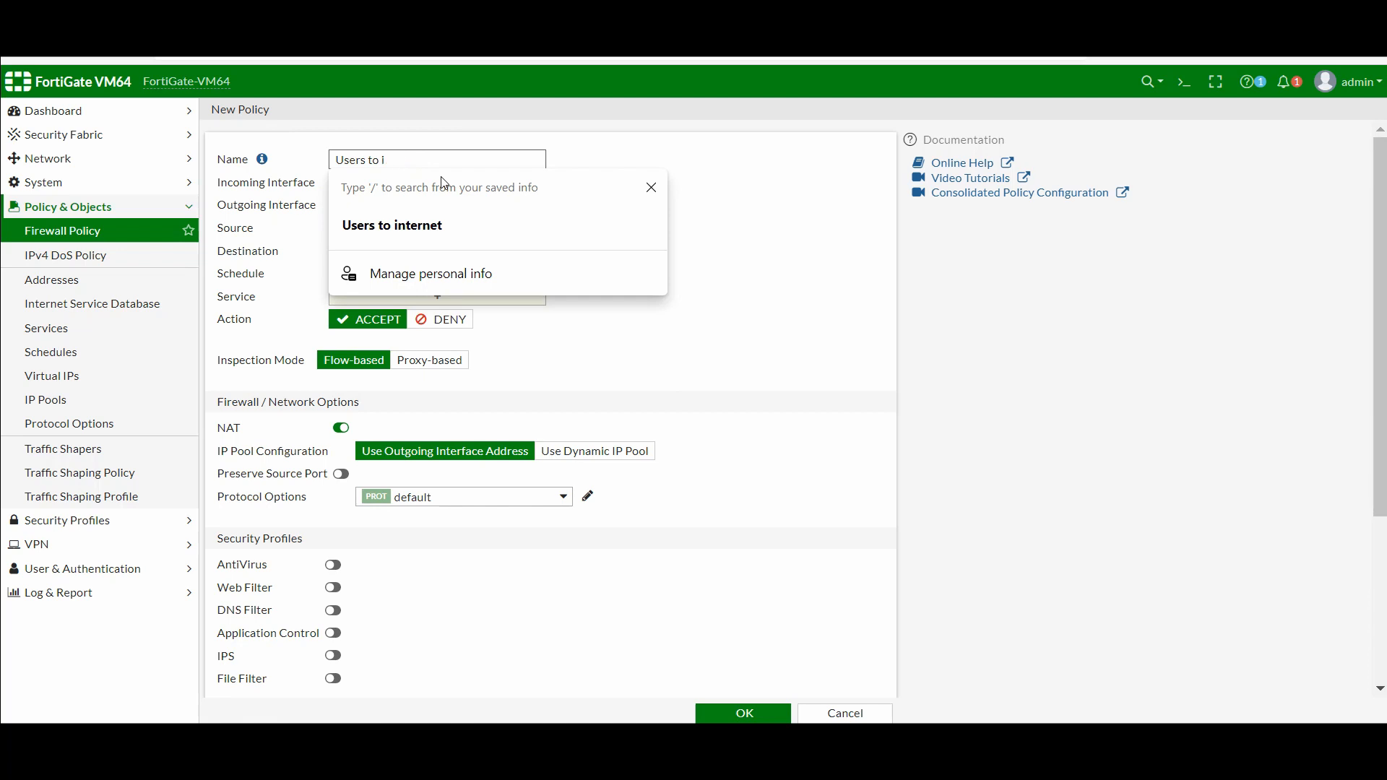
text(Da)
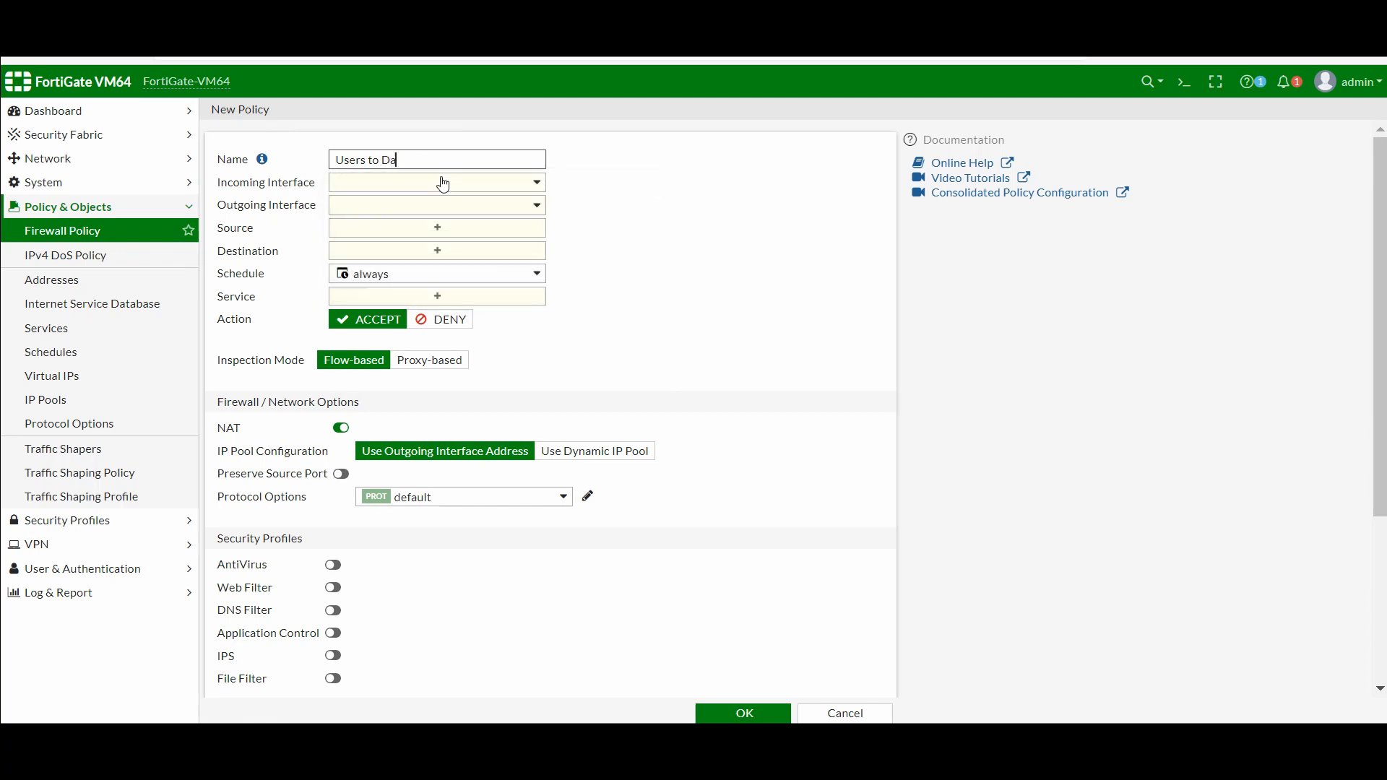
text(taCenter)
click(444, 185)
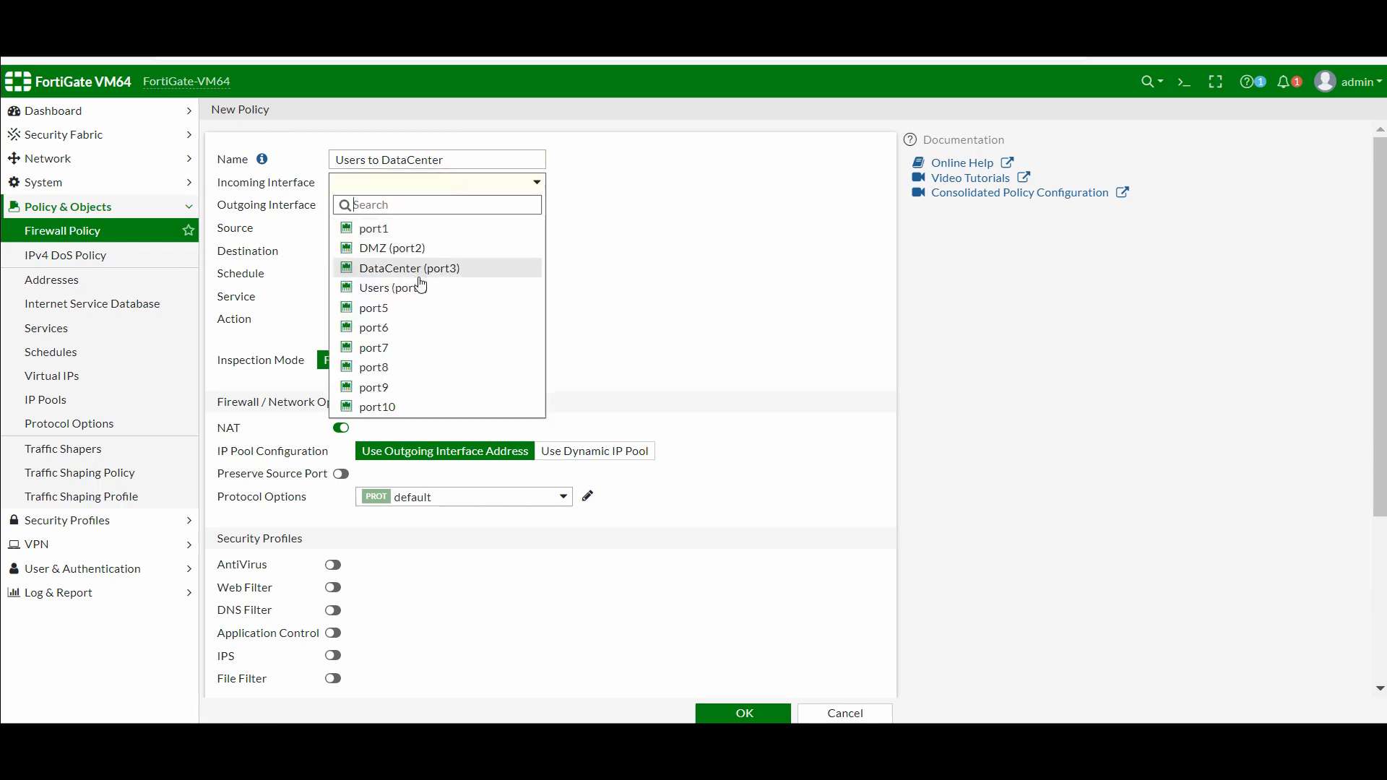
mouse_move(421, 297)
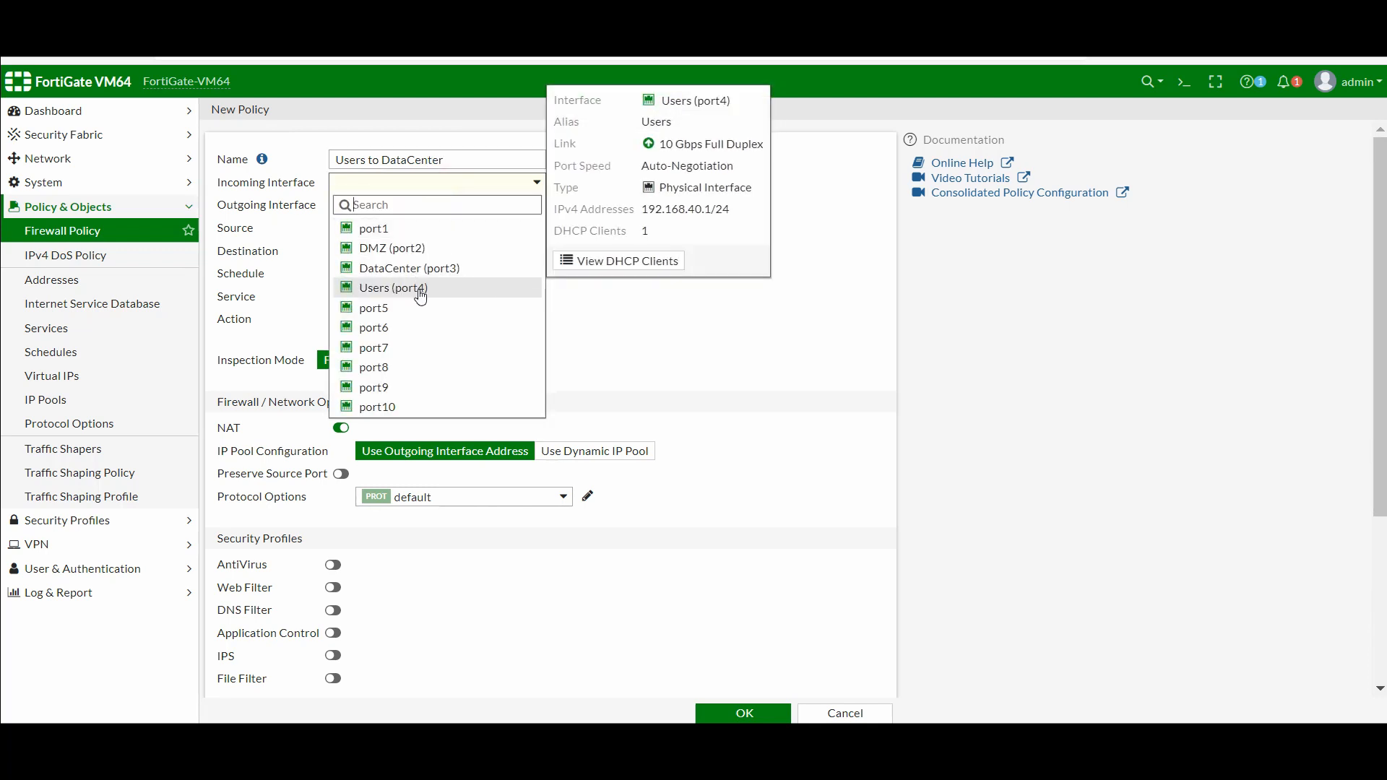
click(421, 297)
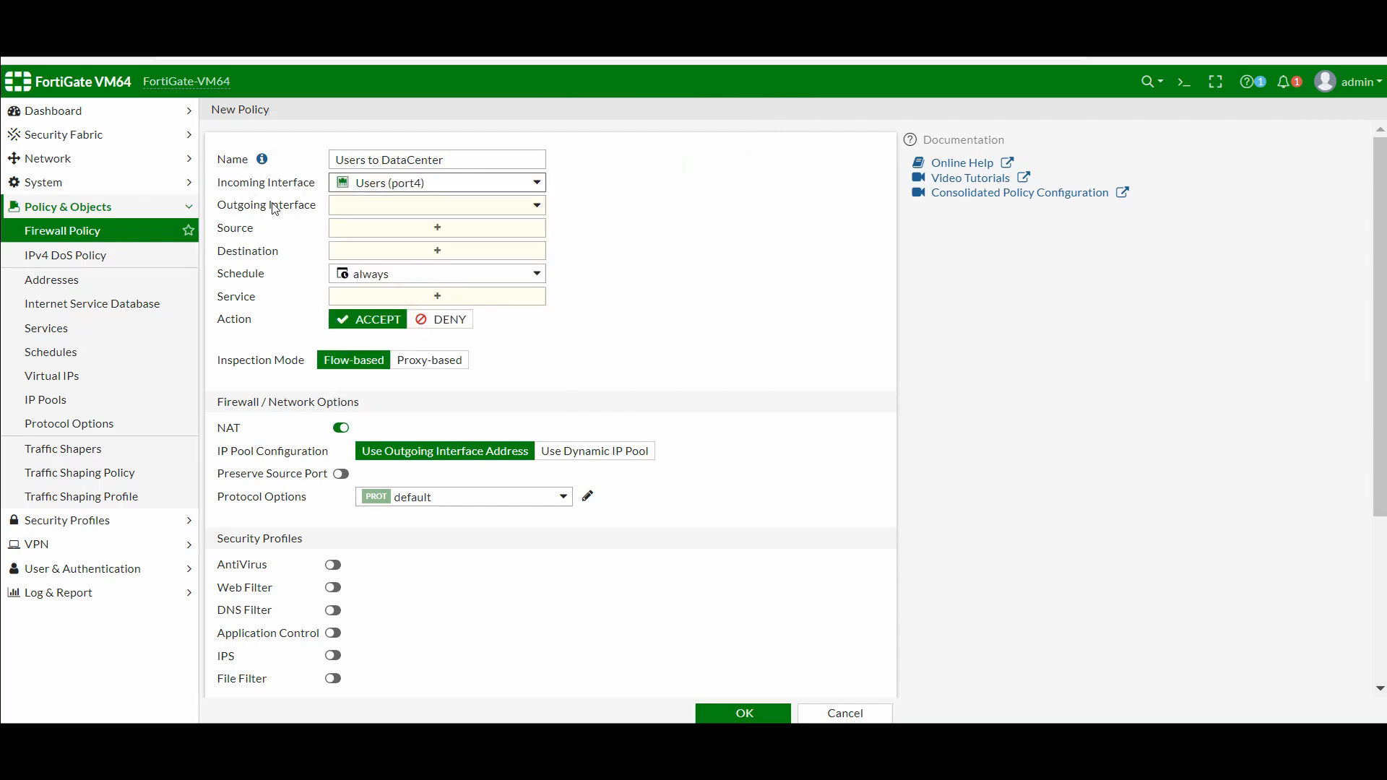
click(369, 206)
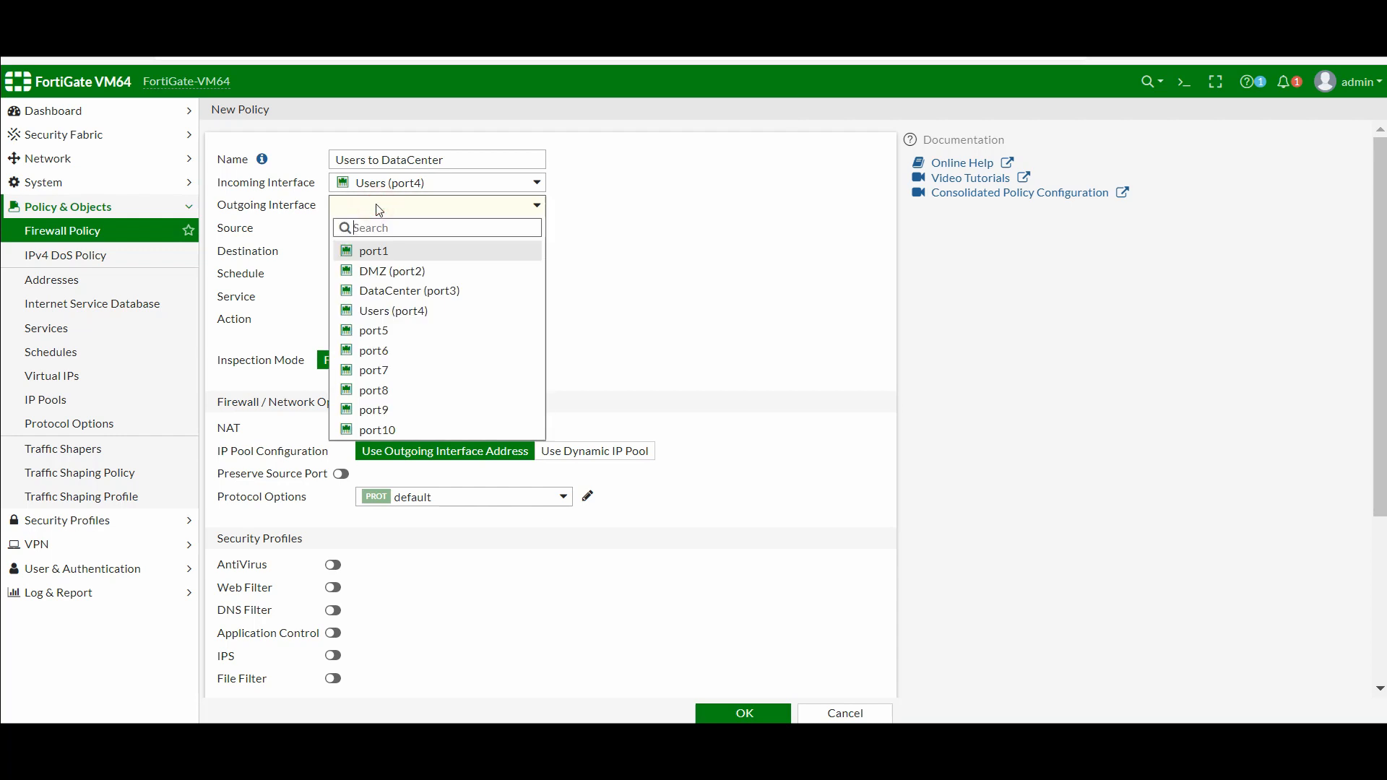
click(394, 292)
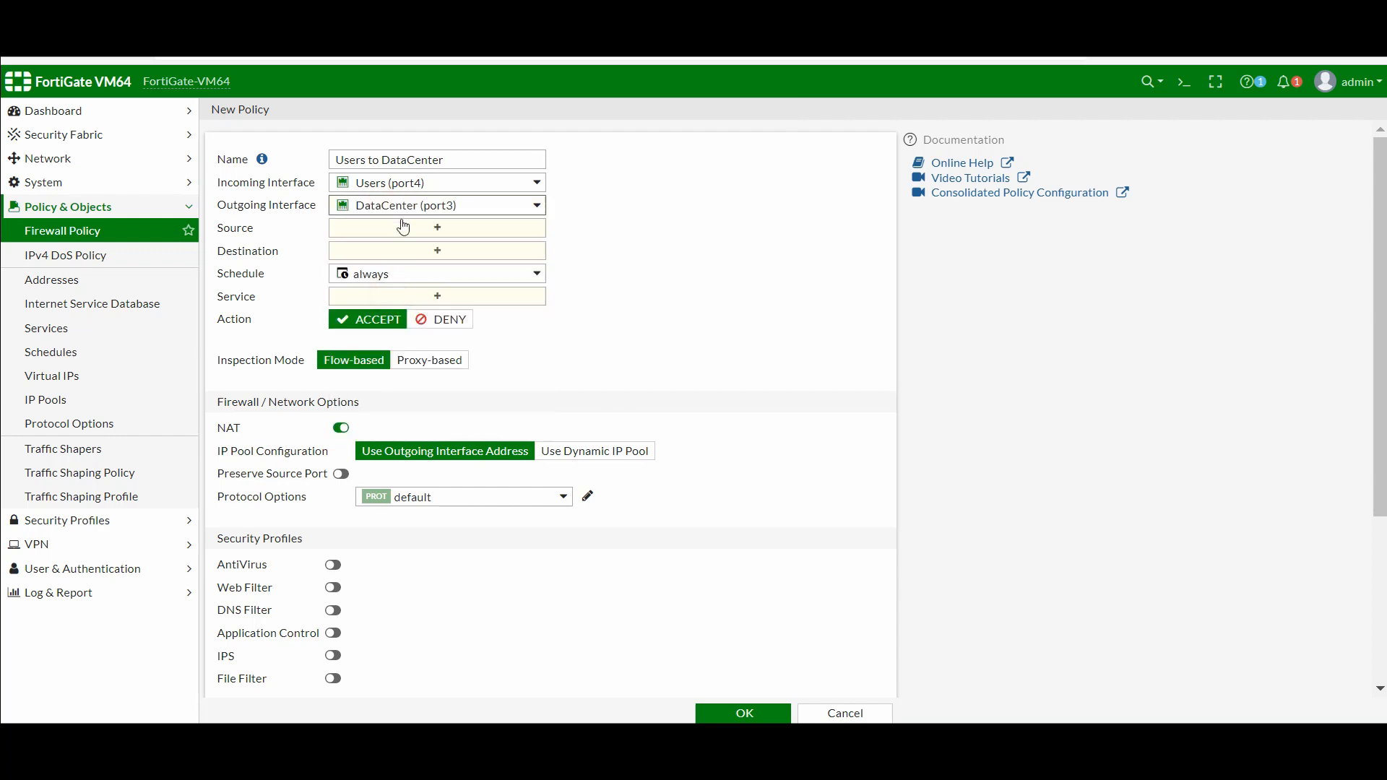
Set both the source and destination addresses to all
click(438, 230)
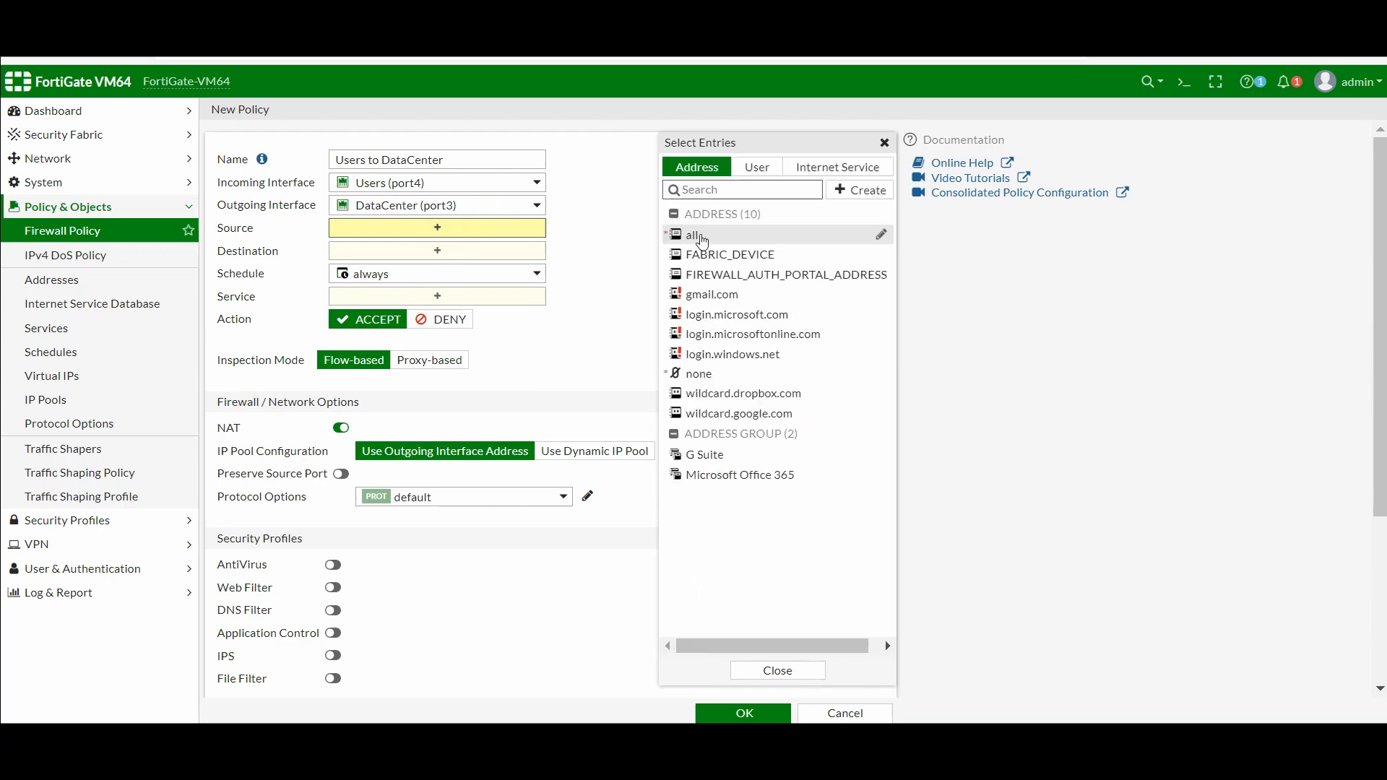
mouse_move(702, 241)
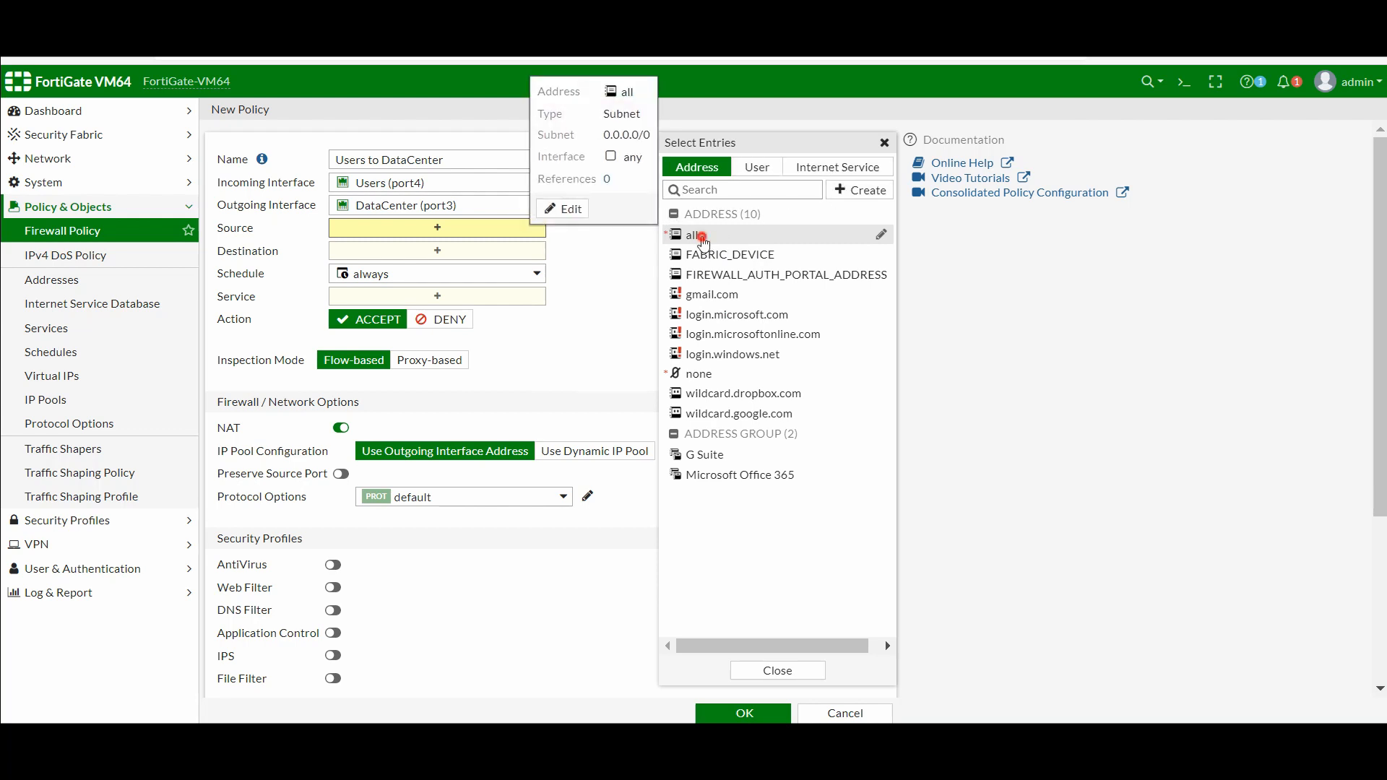
click(701, 238)
click(449, 266)
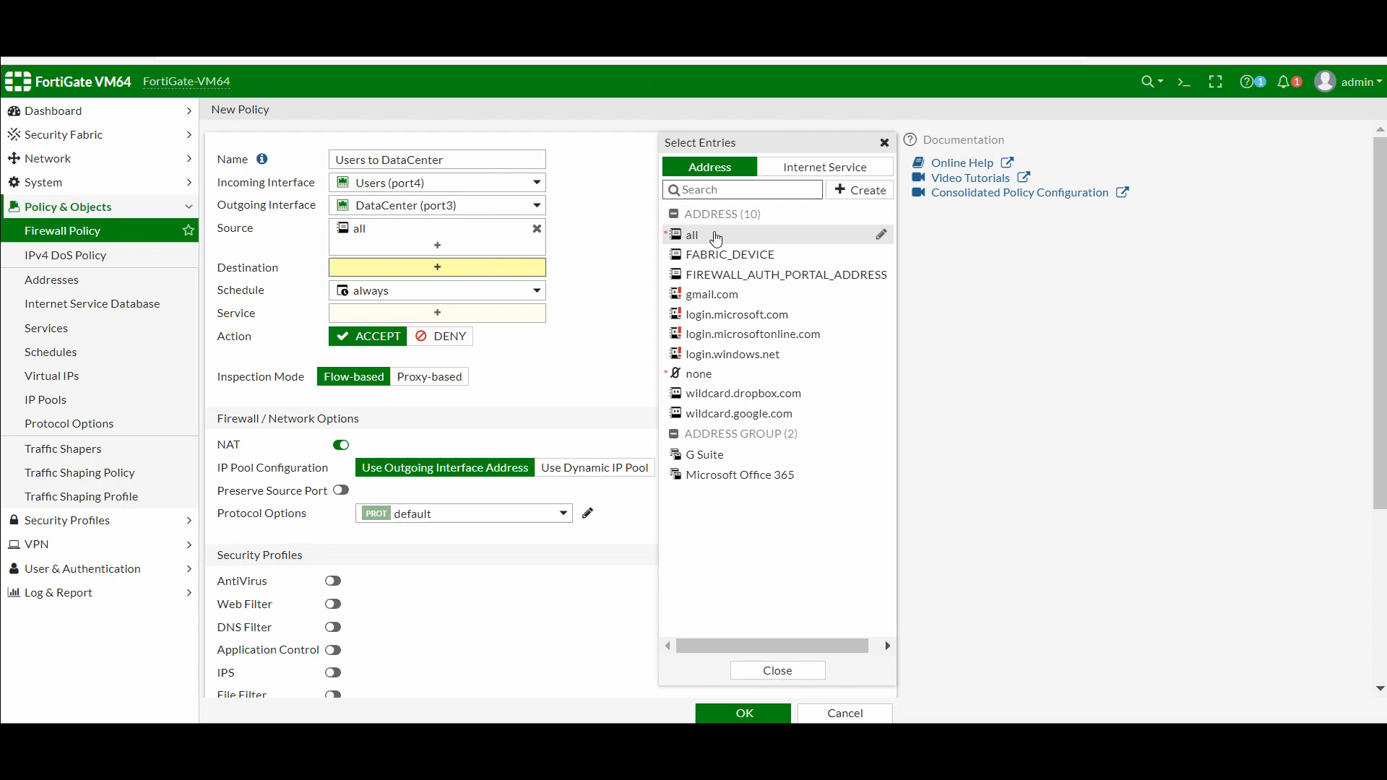
click(716, 239)
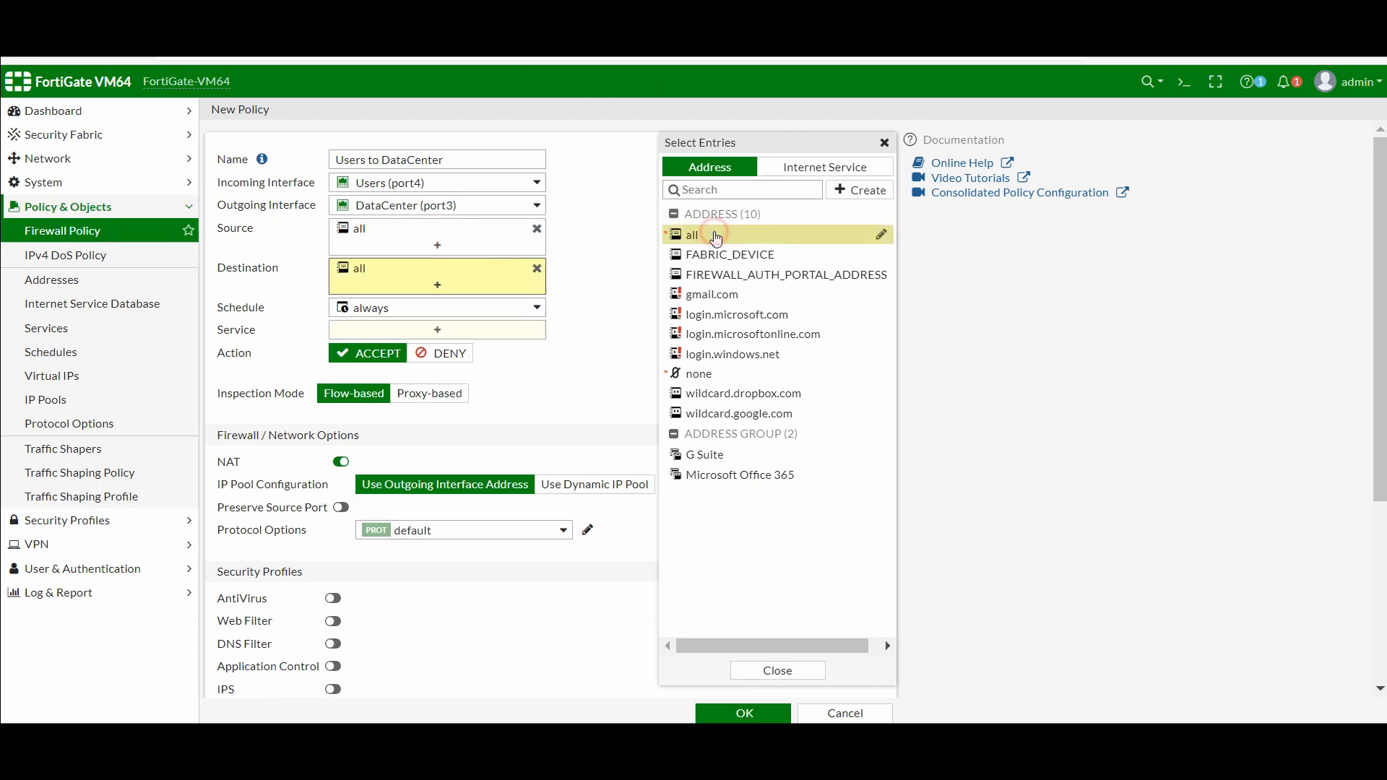
click(578, 338)
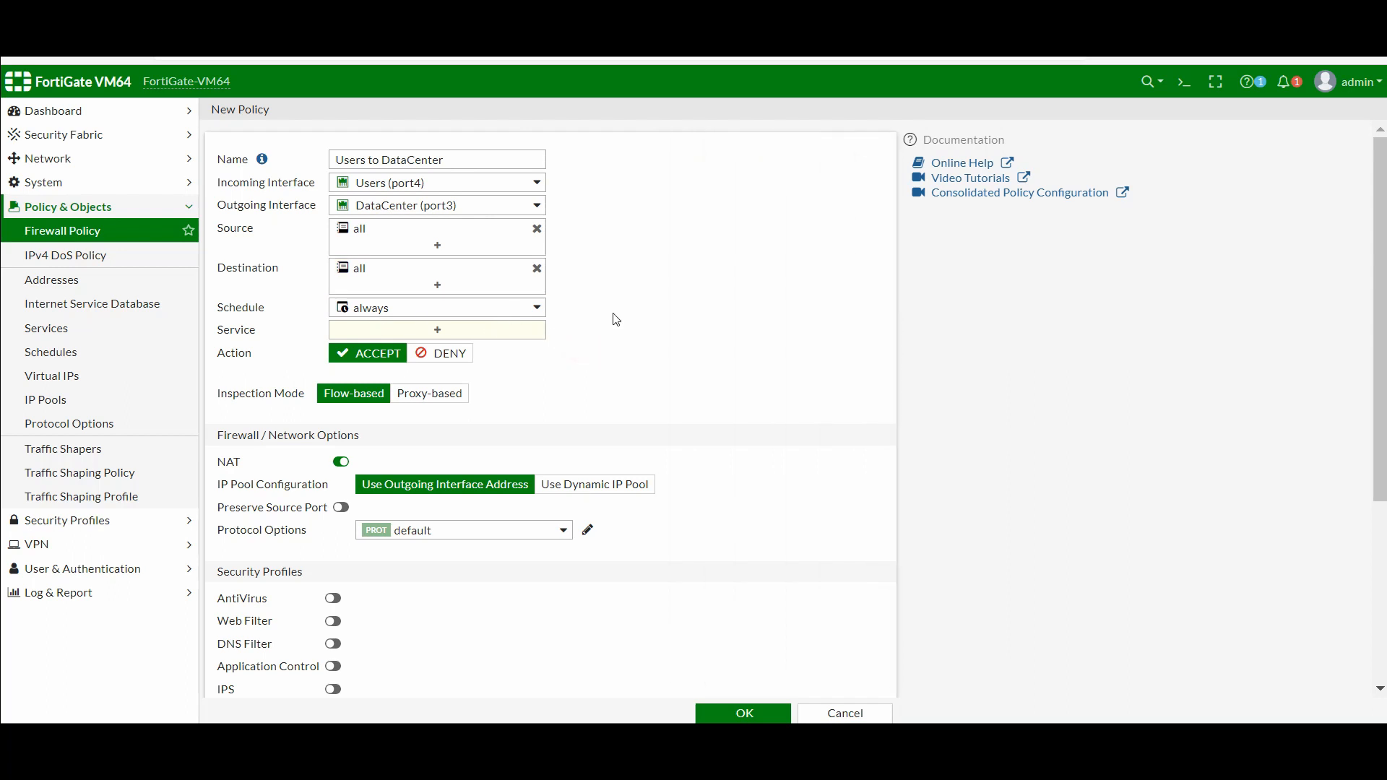
mouse_move(359, 311)
Allow only the ALL_ICMP service and save the Users to DataCenter policy
click(437, 331)
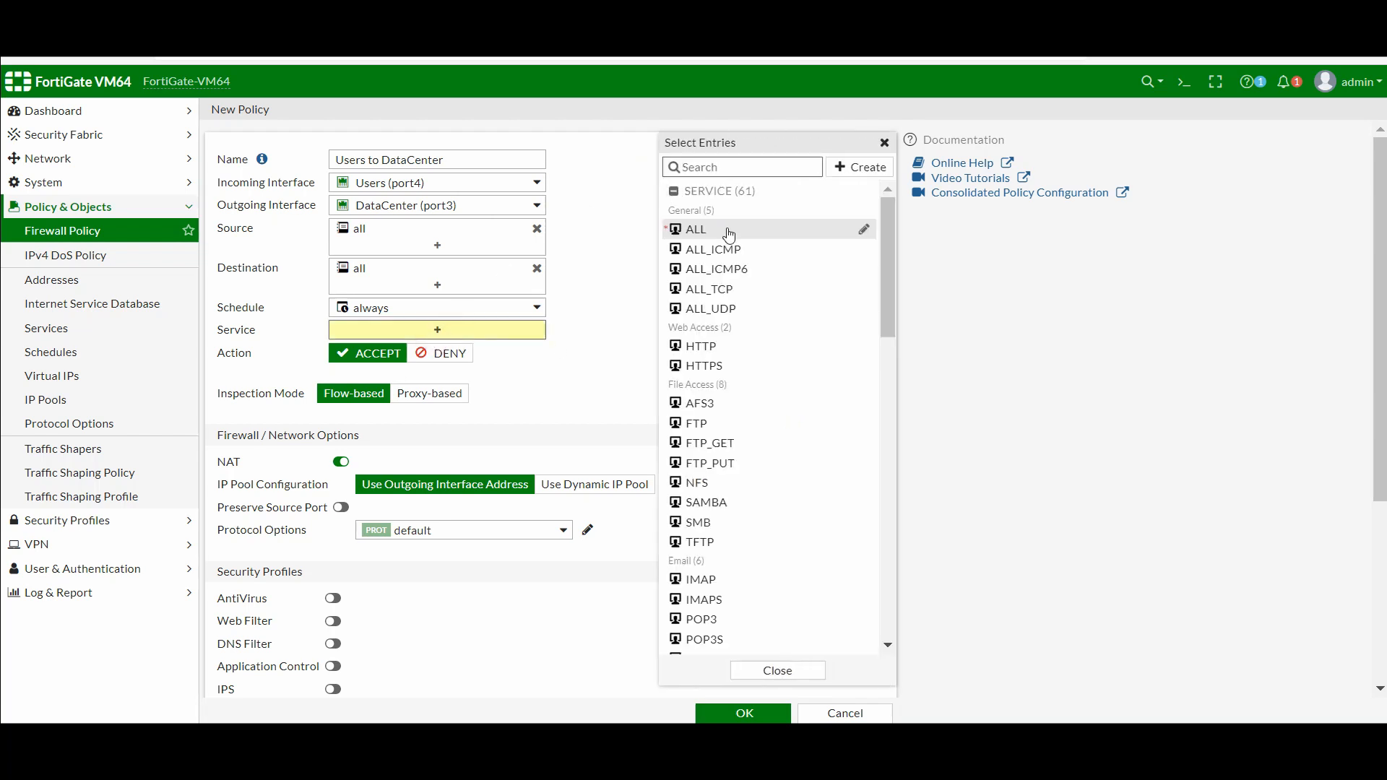
mouse_move(731, 235)
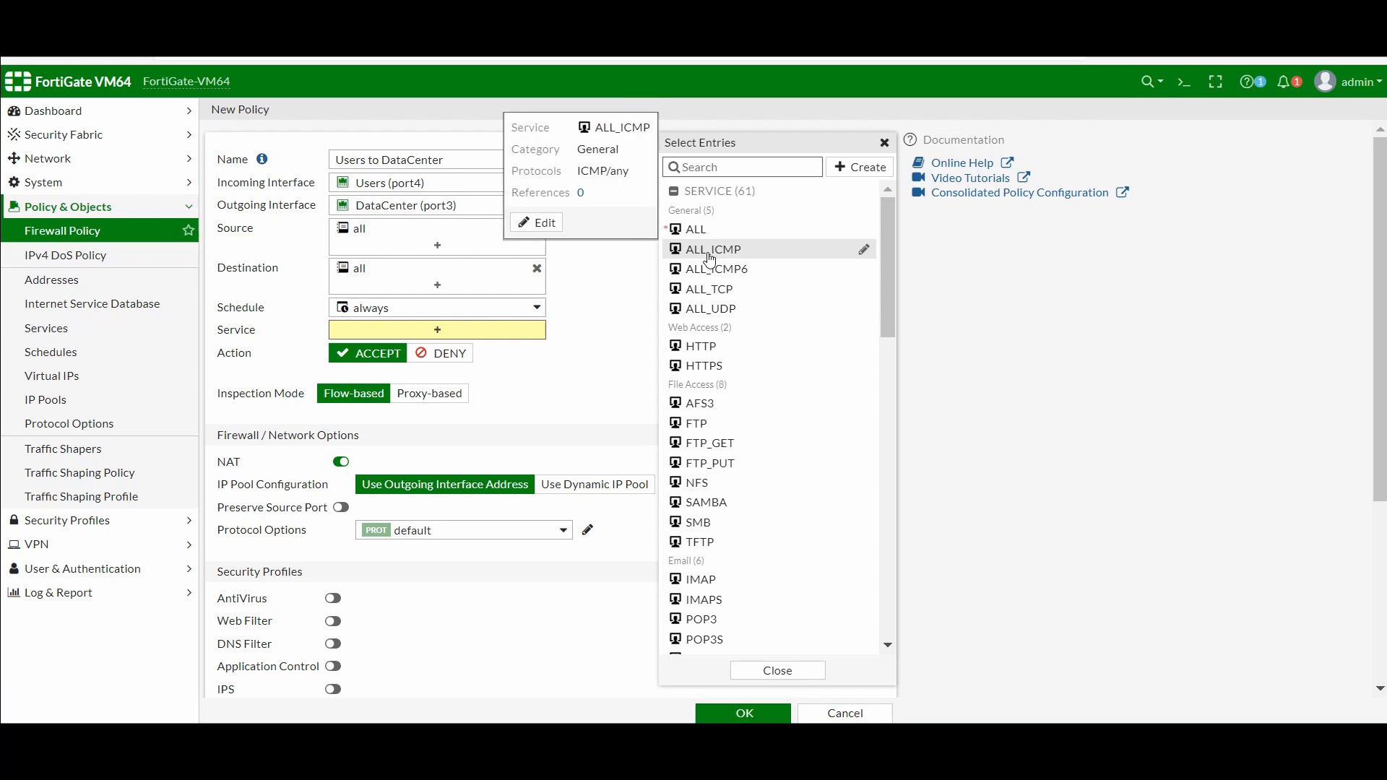
click(710, 258)
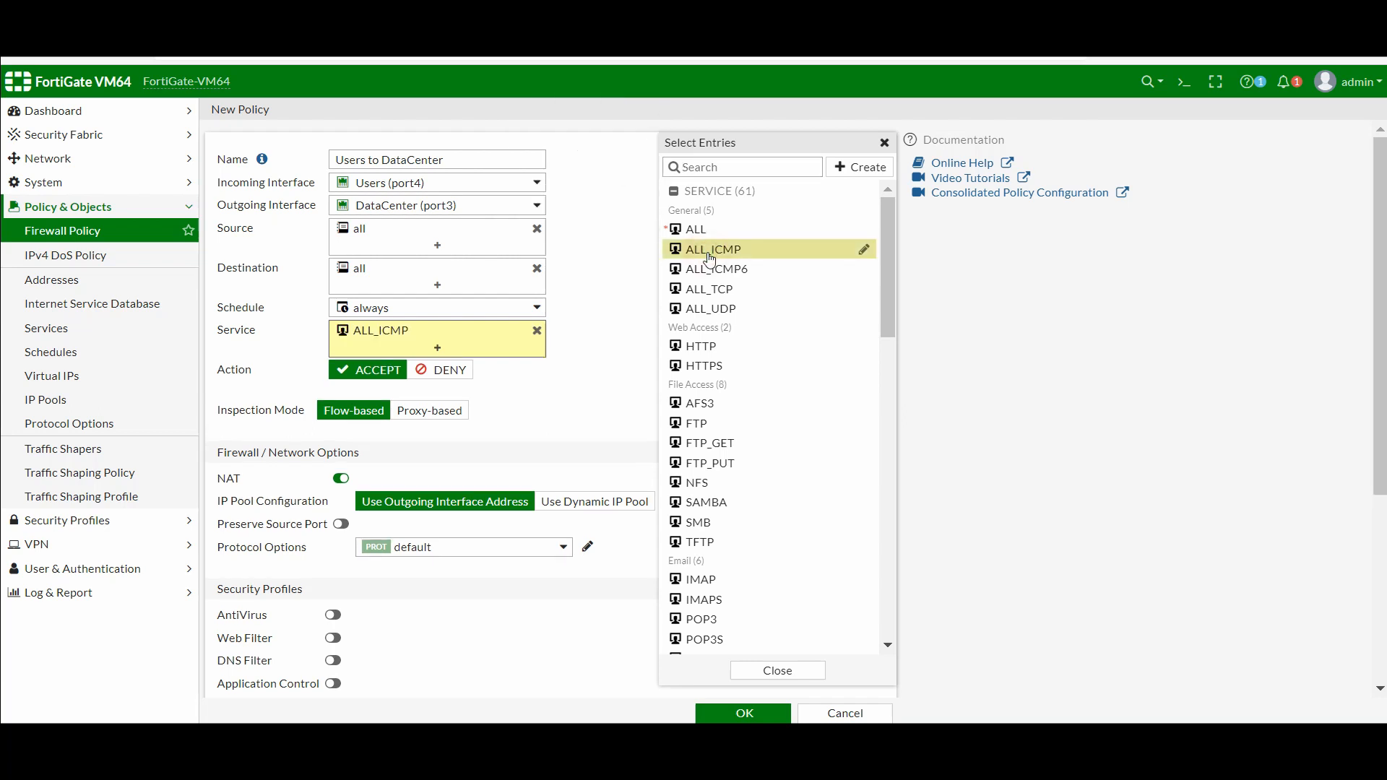
click(568, 401)
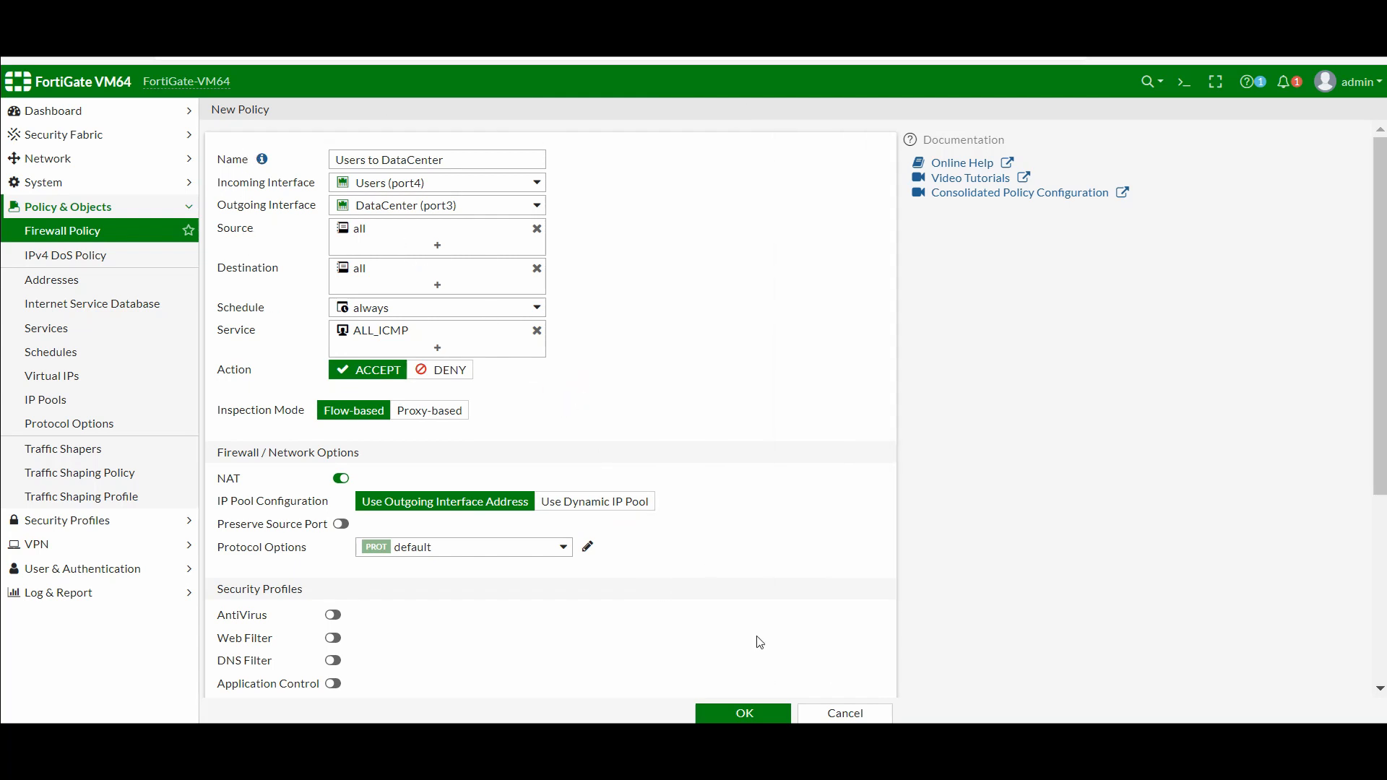
click(768, 714)
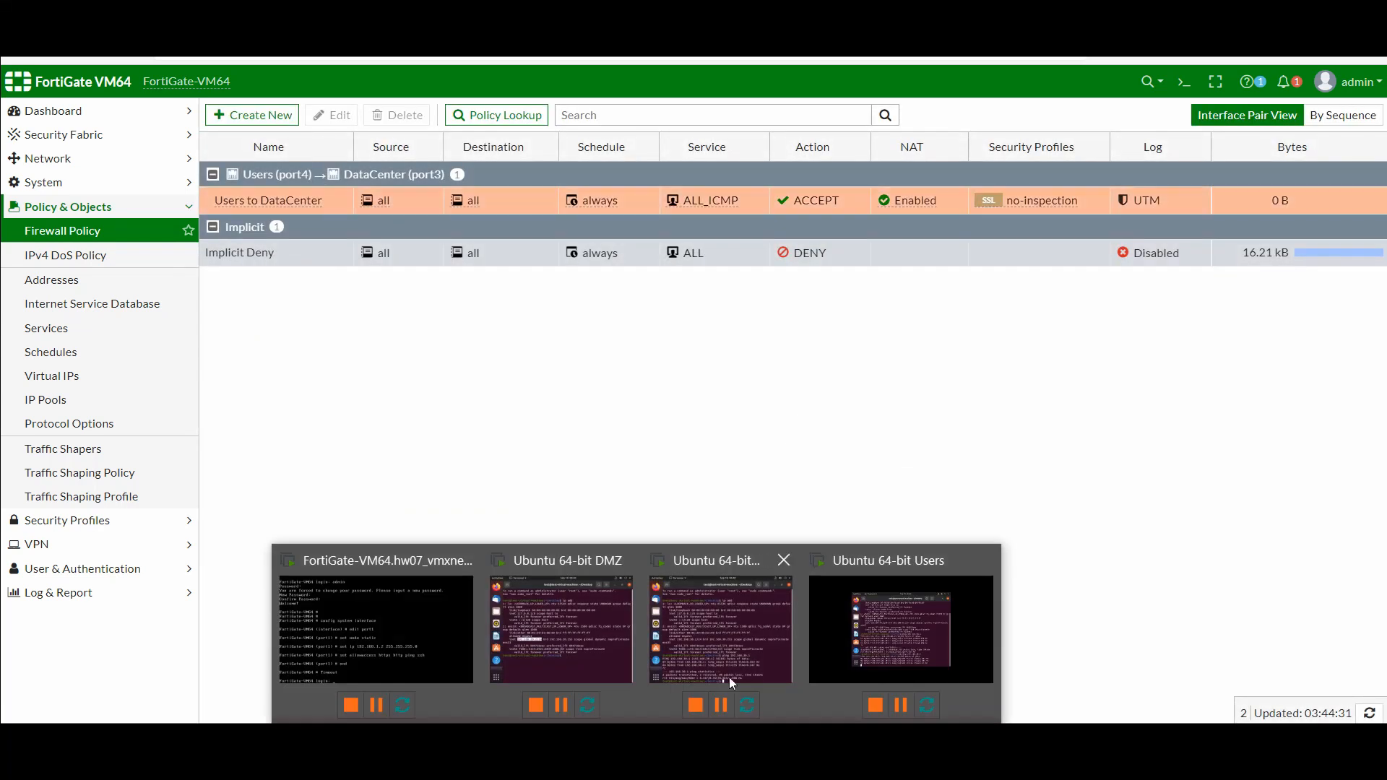
click(876, 634)
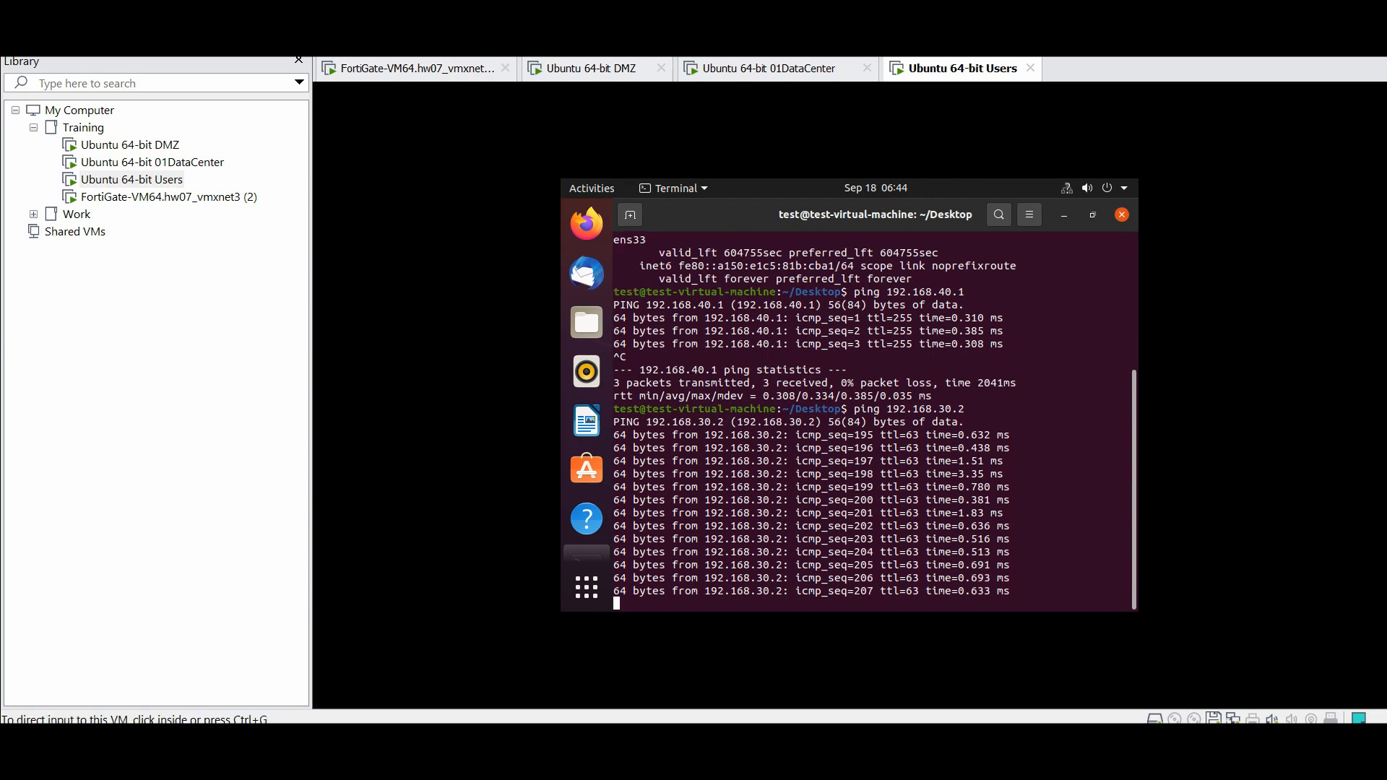
Stop the Users VM's running ping to 192.168.30.2 with Ctrl+C
key(ctrl+c)
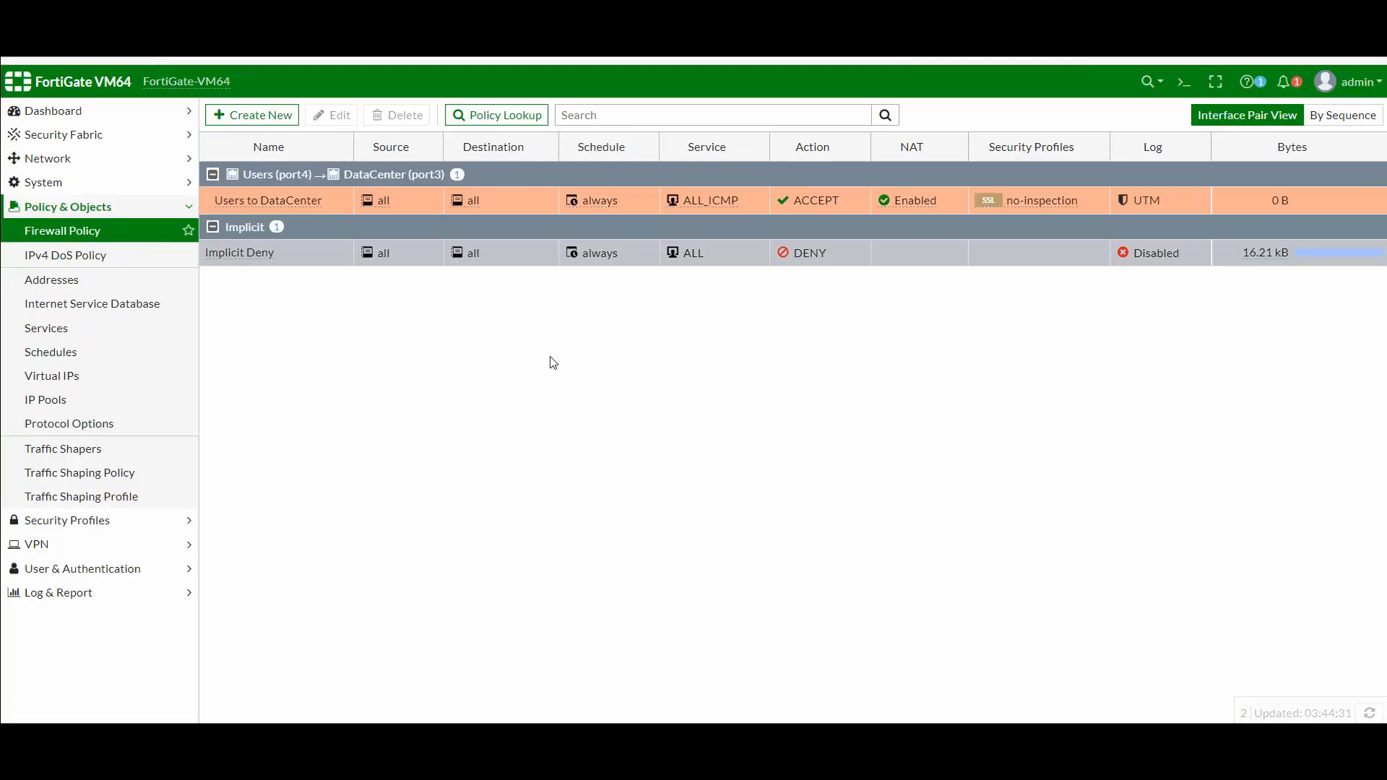
Start a new firewall policy and name it 'Users to Web Datacenter'
click(259, 117)
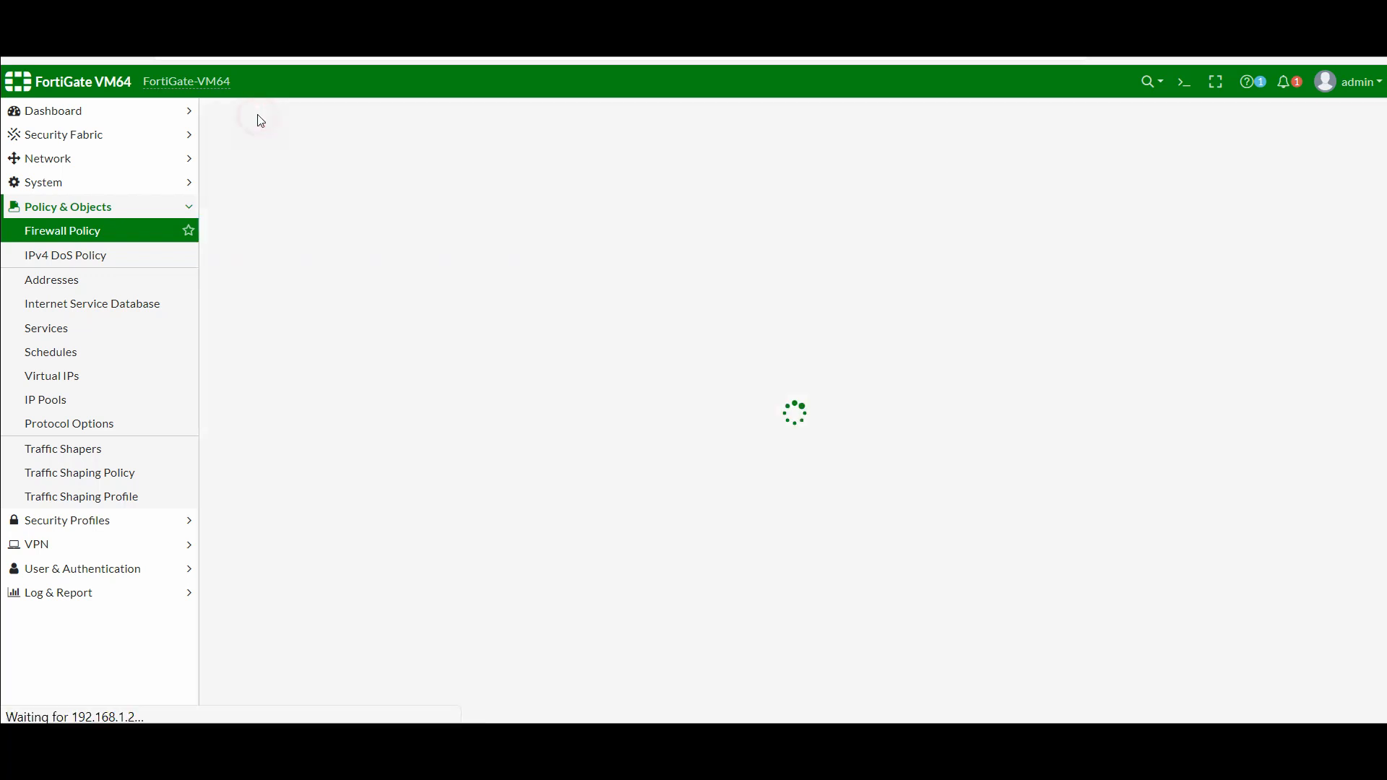
click(403, 152)
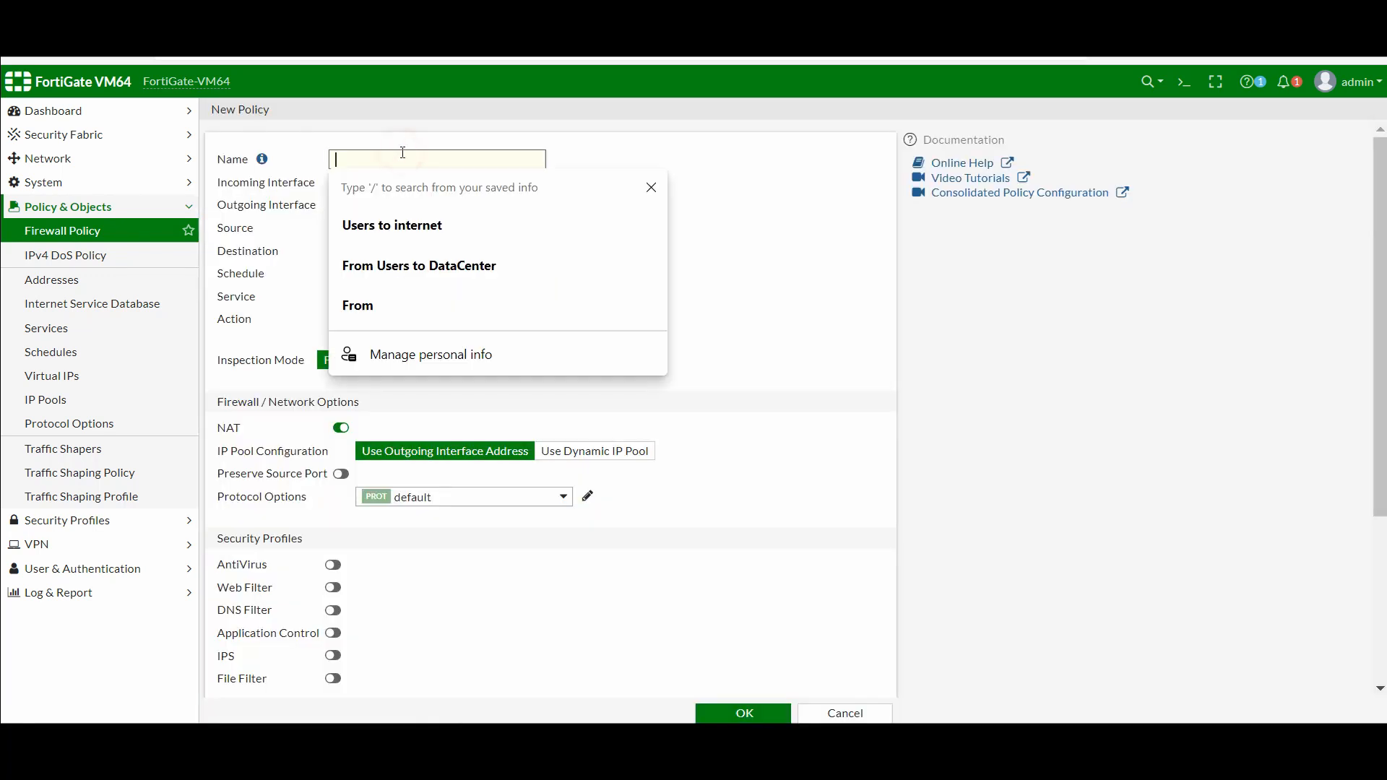
click(399, 216)
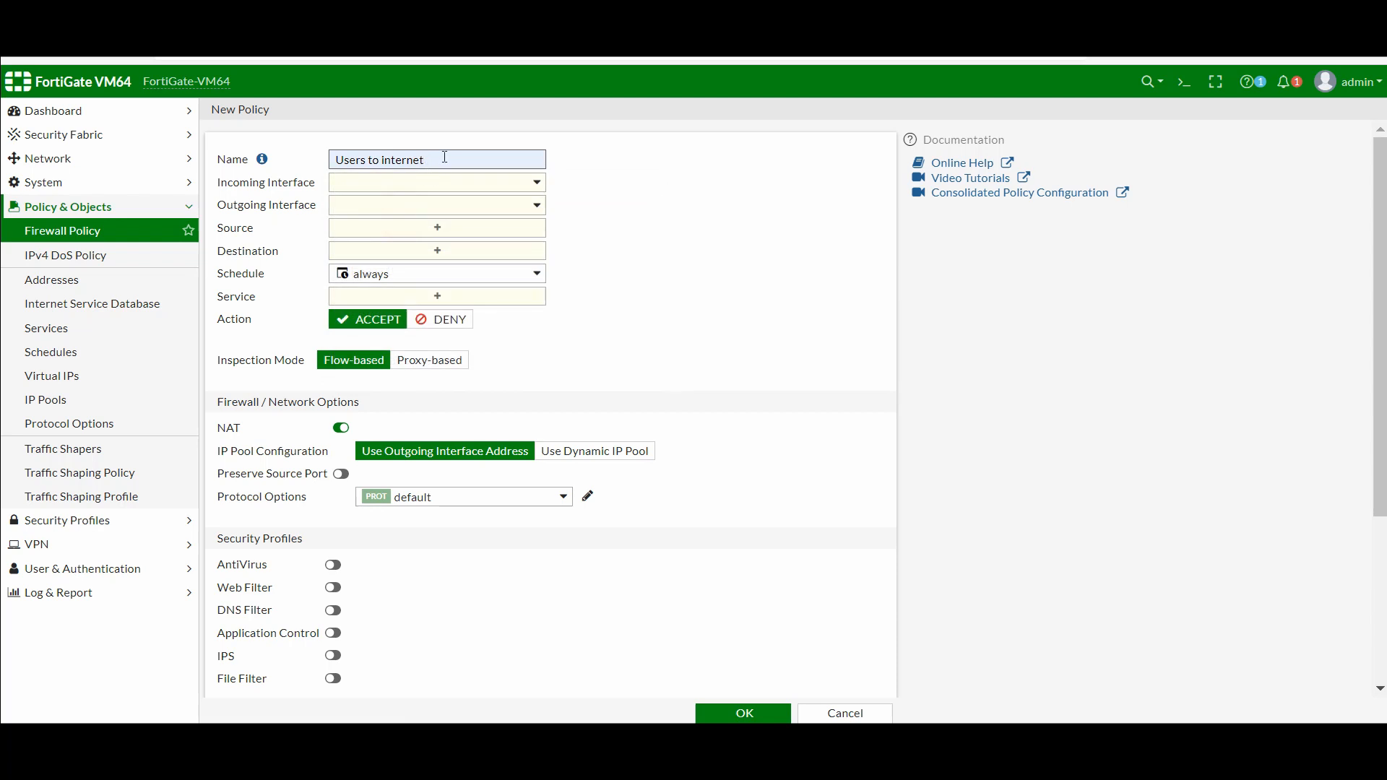
key(BackSpace)
key(BackSpace)
key(BackSpace)
key(BackSpace)
key(BackSpace)
key(BackSpace)
key(BackSpace)
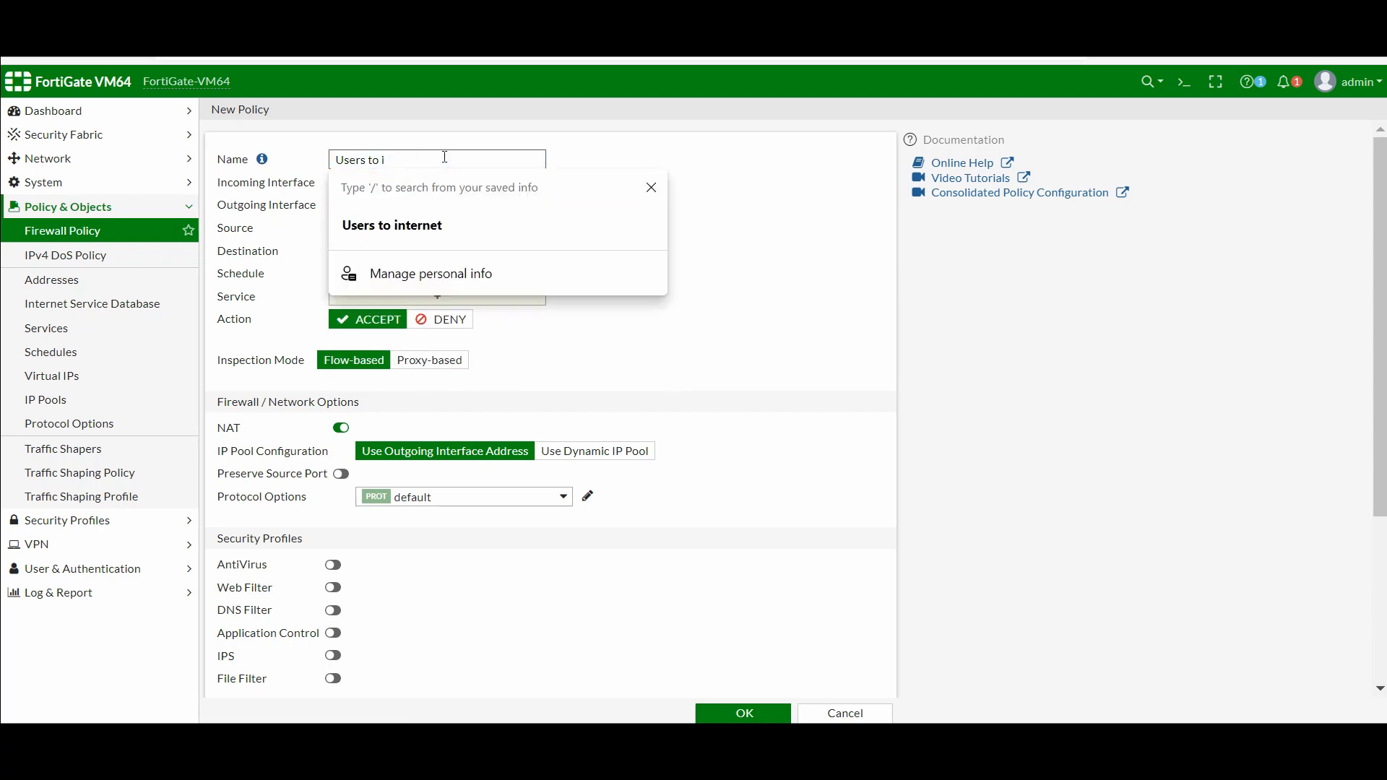
text(We)
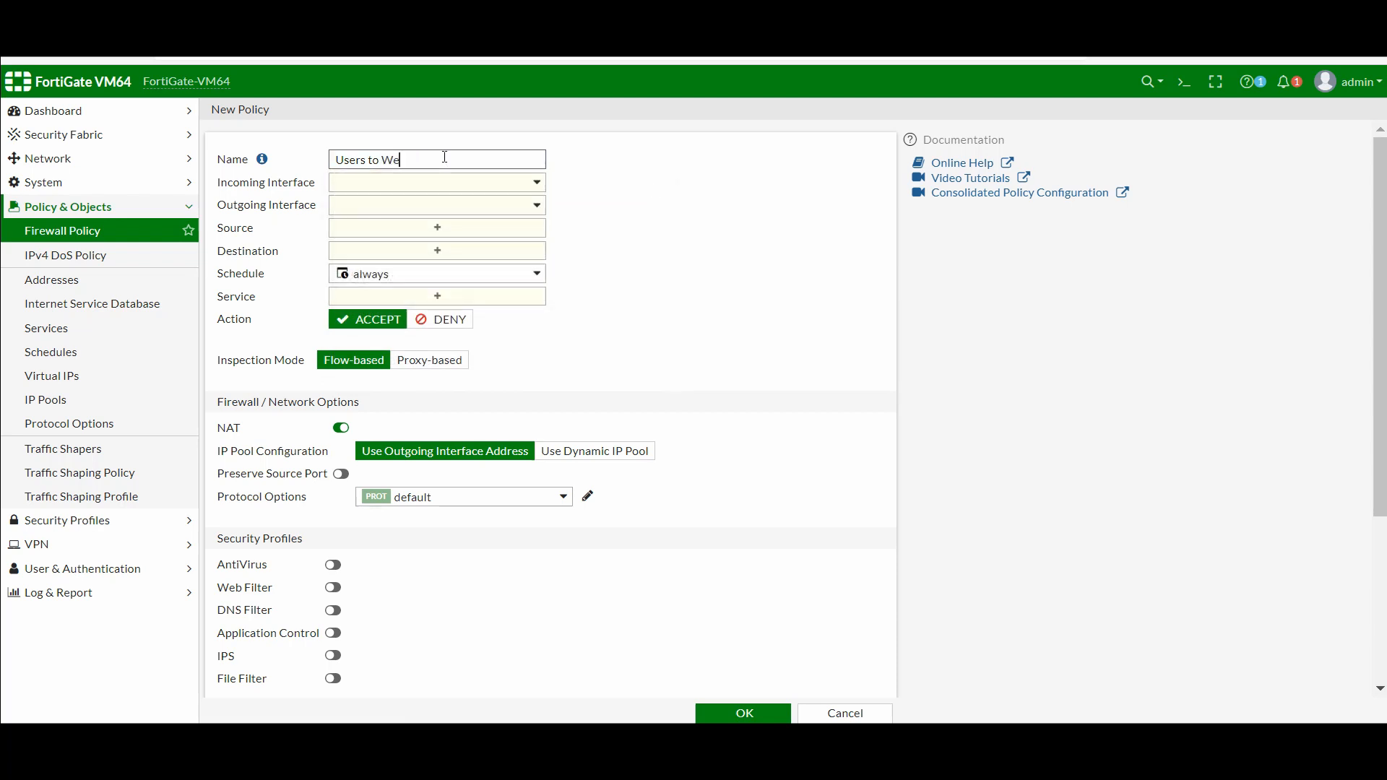
text(b)
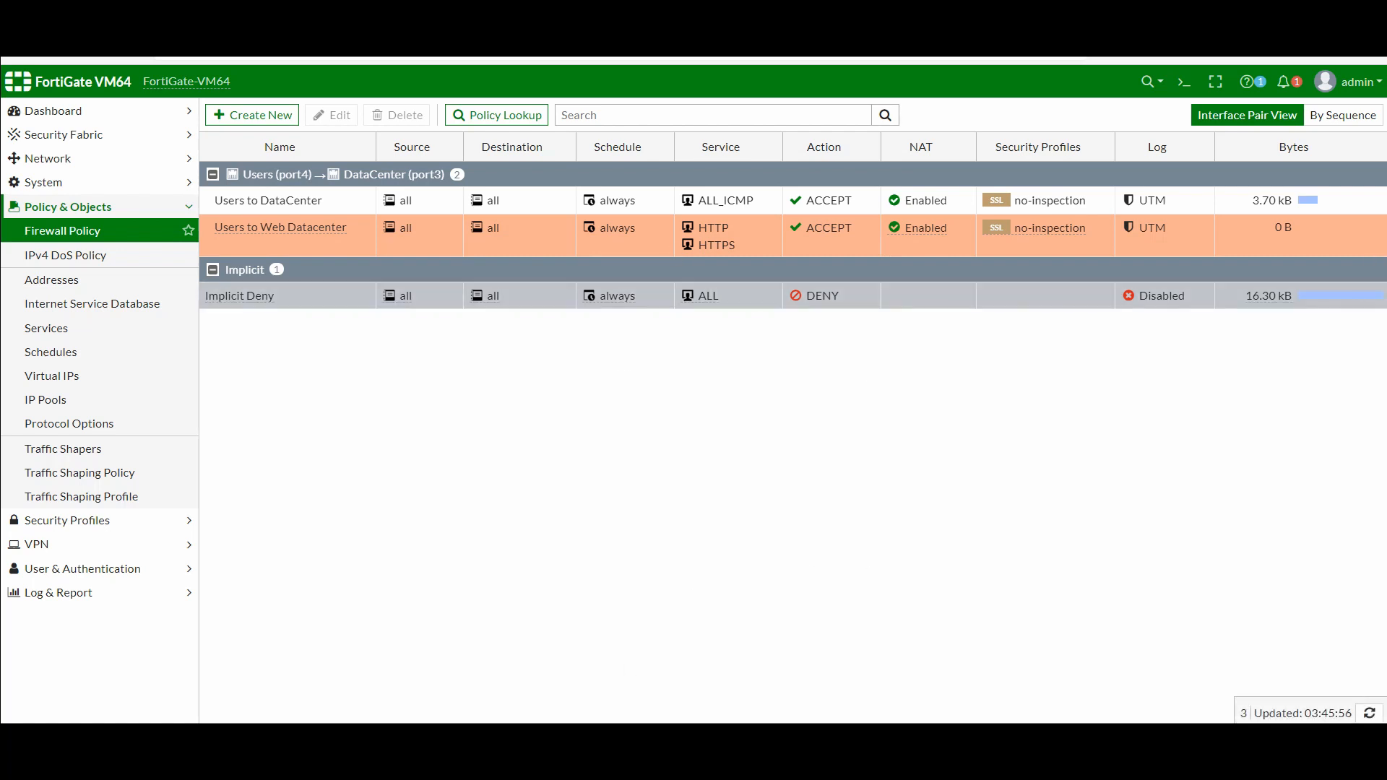
On the Users VM, interrupt the terminal command, launch Firefox and load facebook.com
mouse_move(669, 709)
click(901, 628)
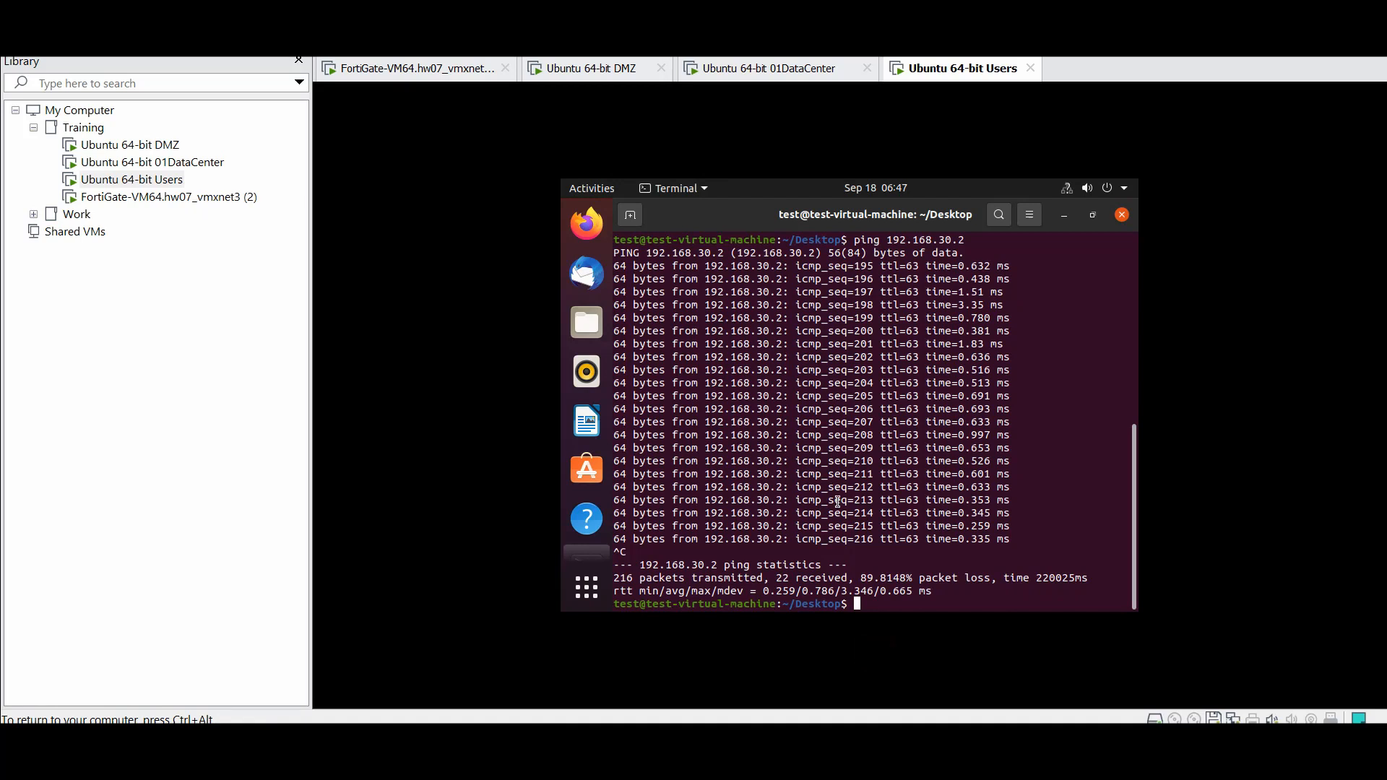
key(ctrl+c)
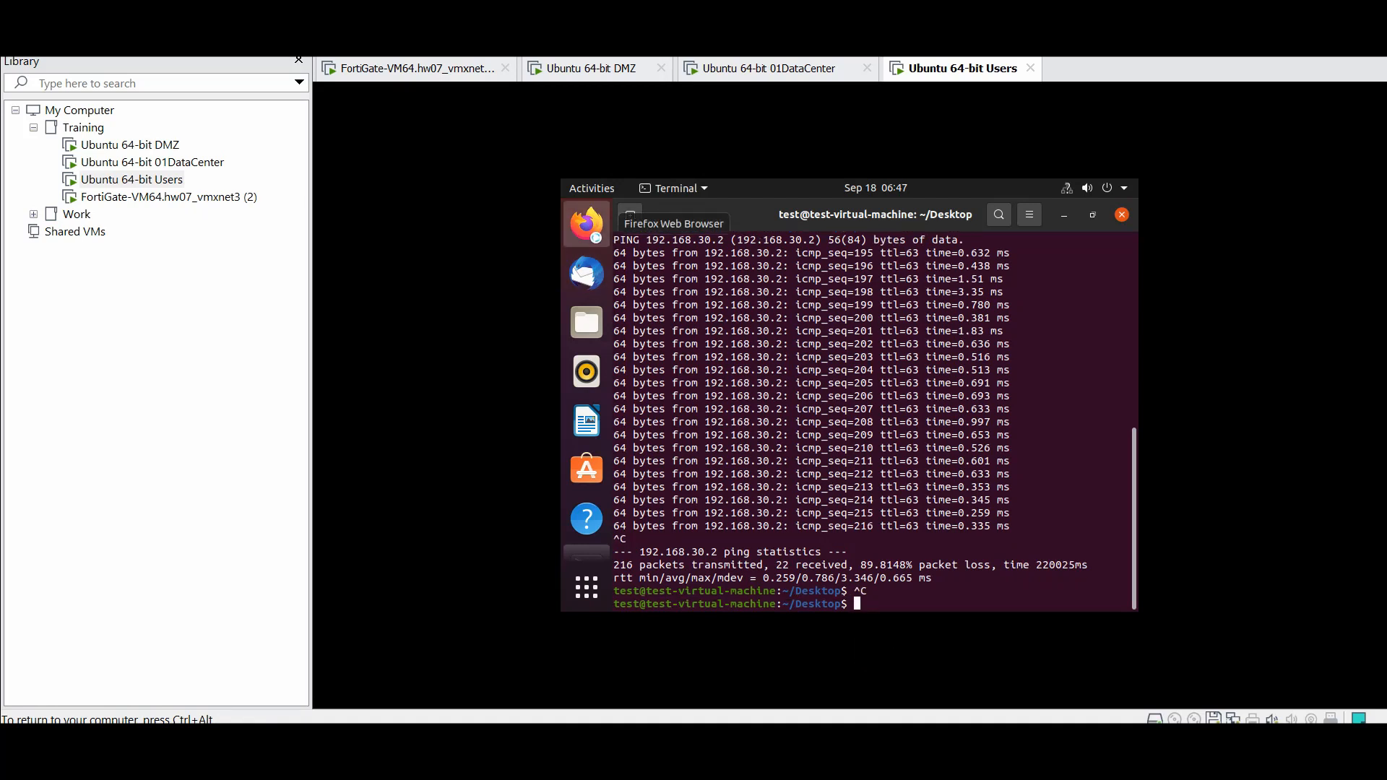
click(586, 224)
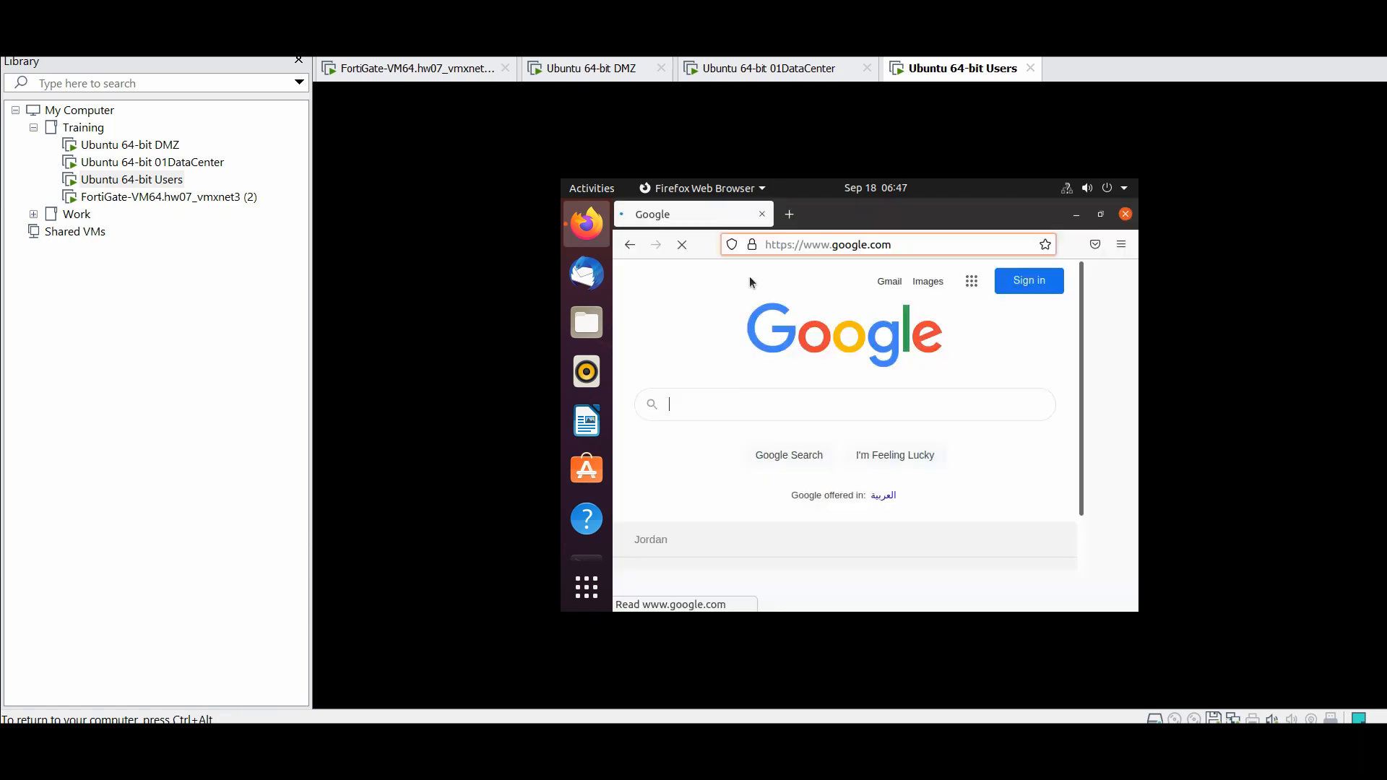
click(866, 242)
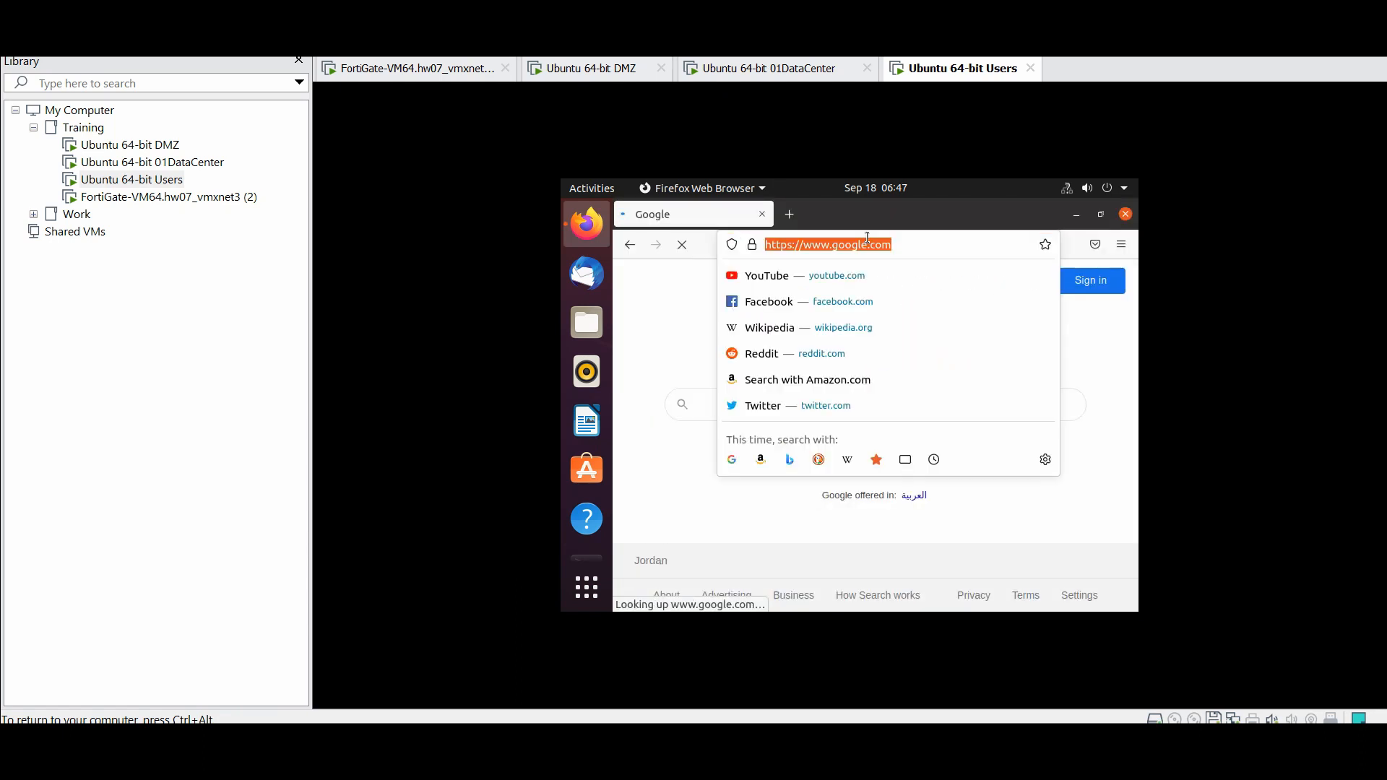
click(794, 305)
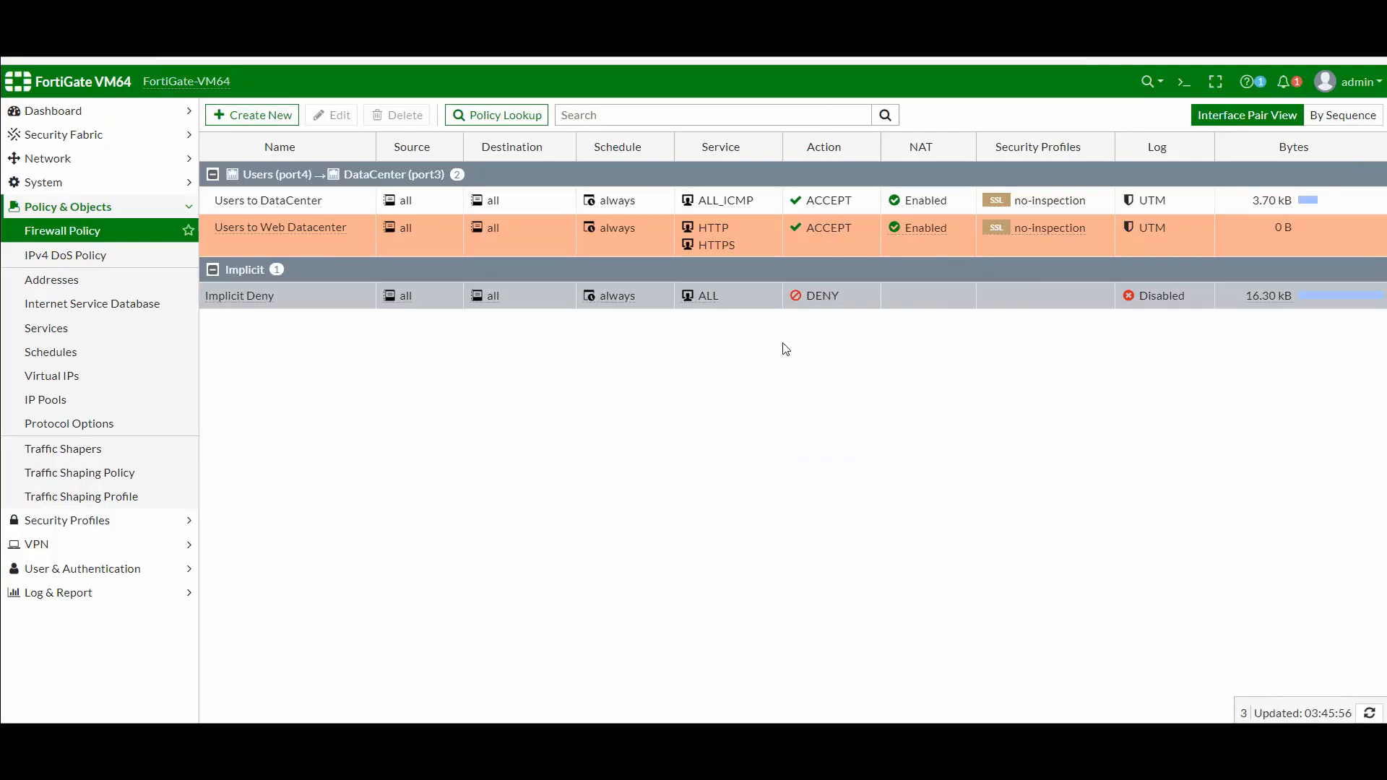
Create a new policy named 'Users to internet' from Users (port4) out through port1
click(255, 116)
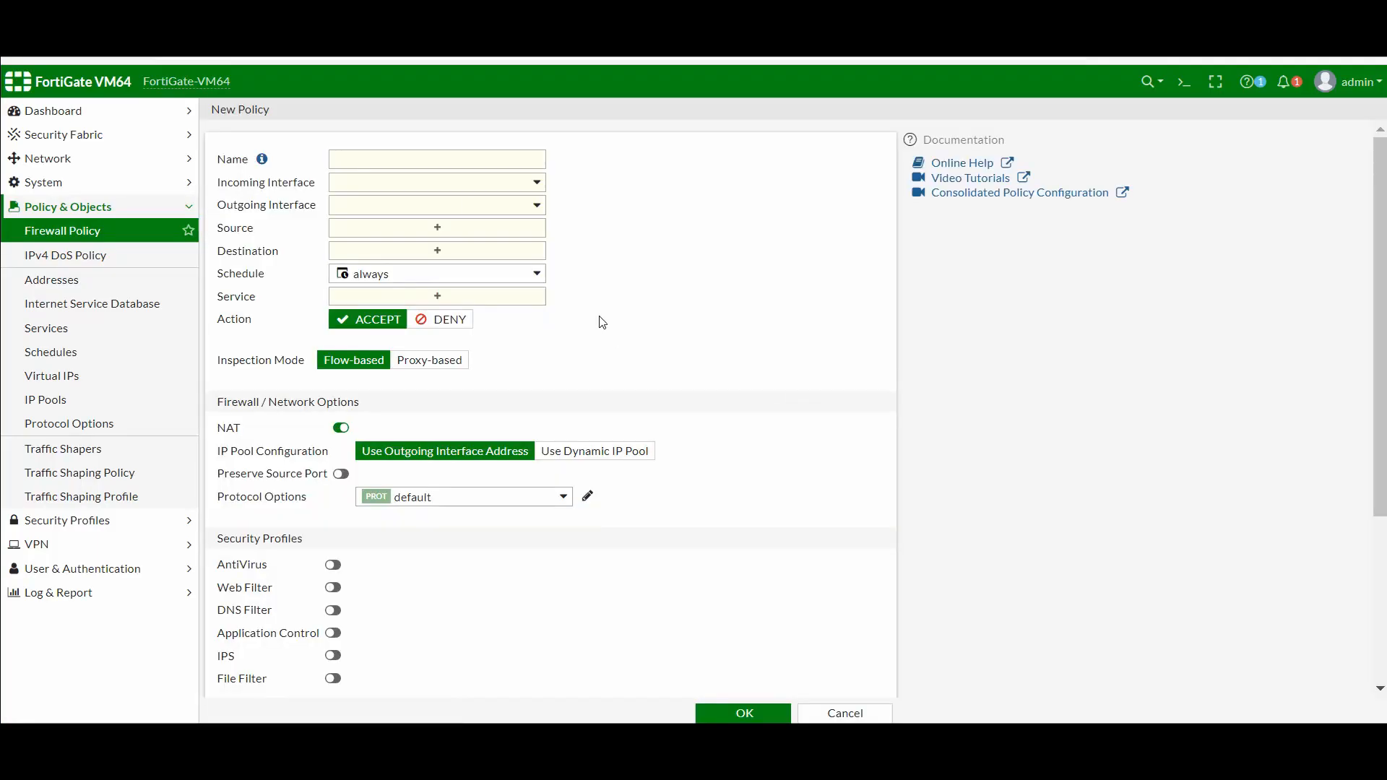
click(410, 164)
click(408, 230)
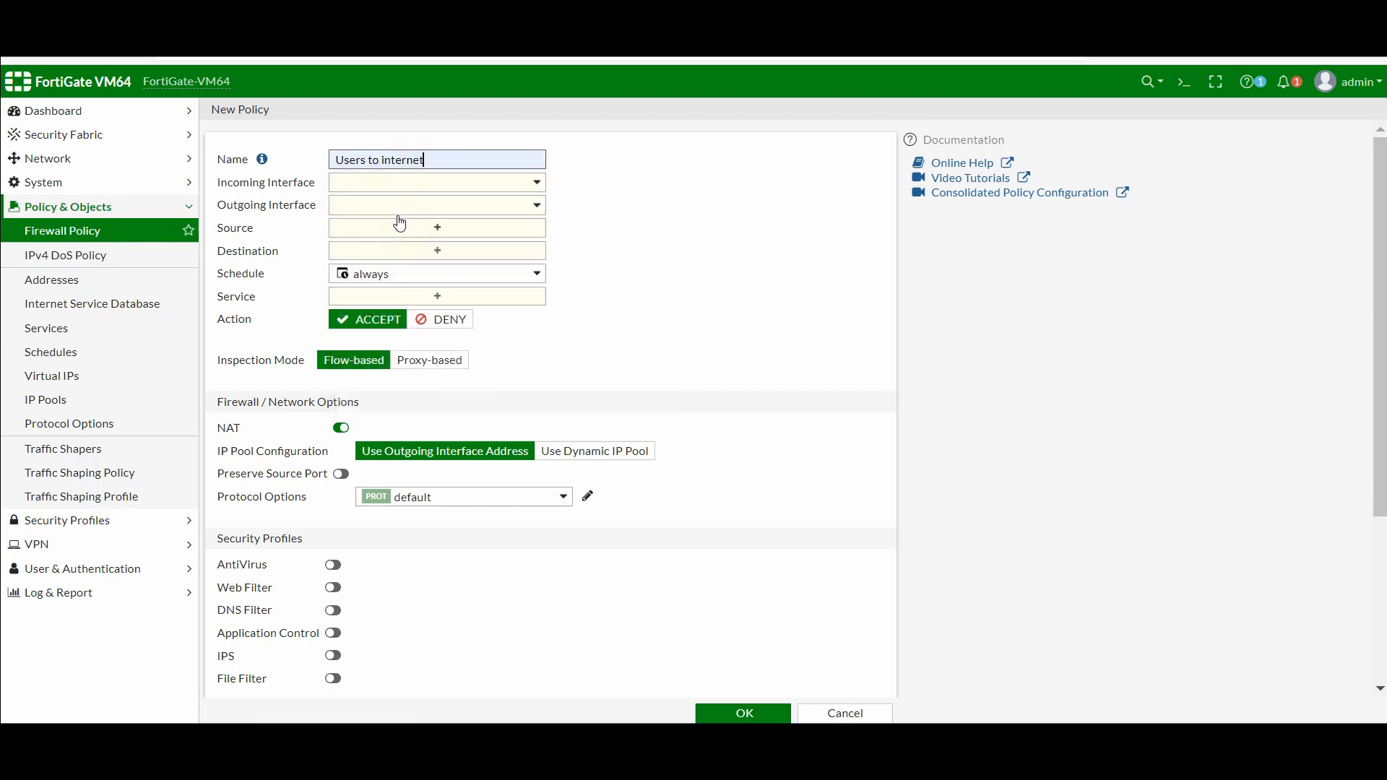
click(394, 194)
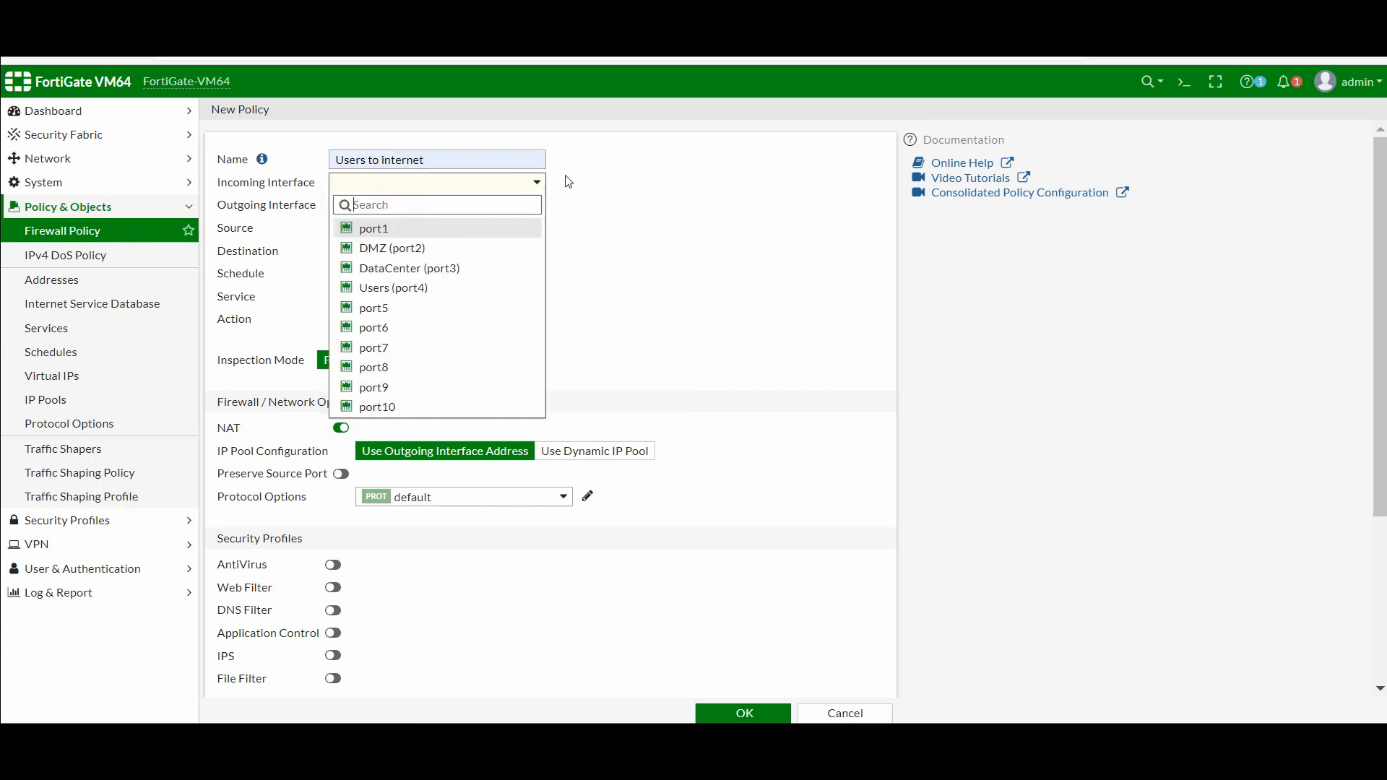
click(614, 188)
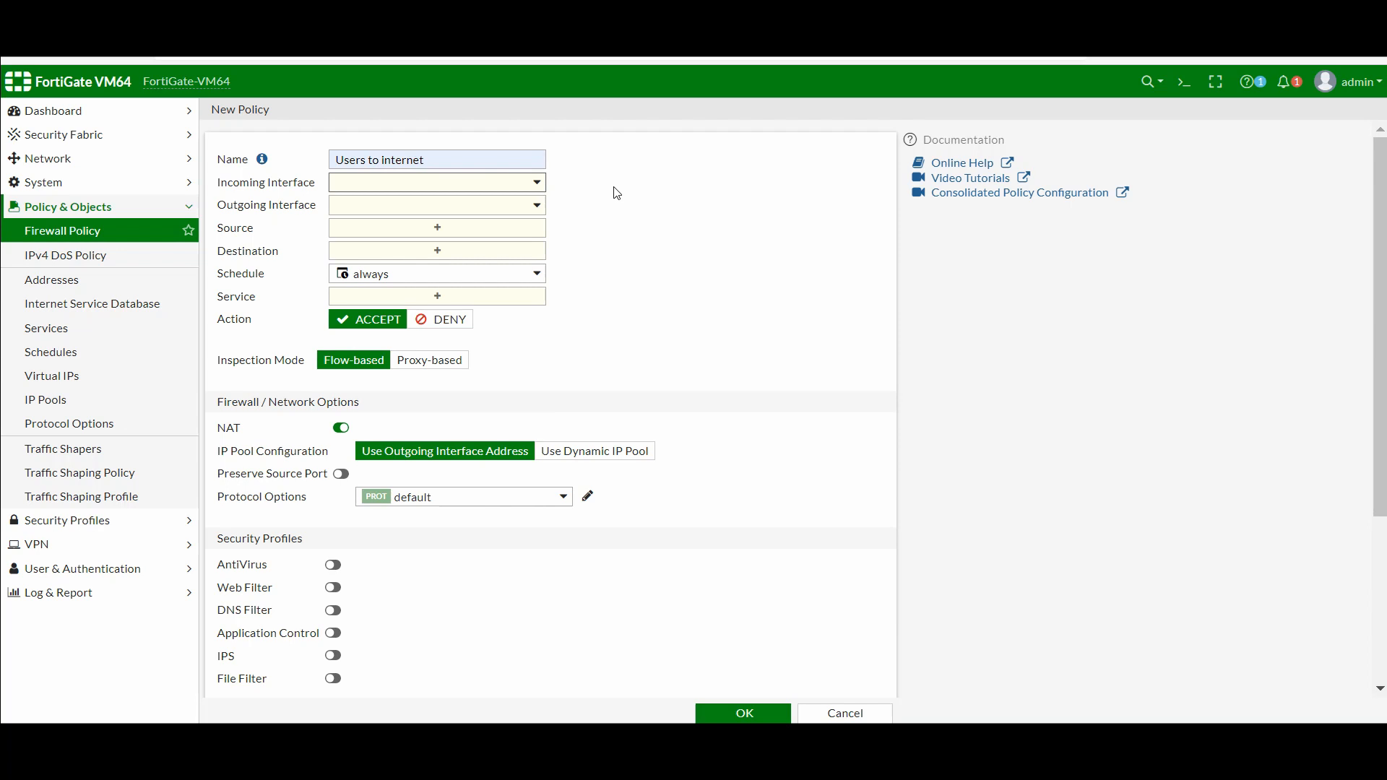
click(394, 186)
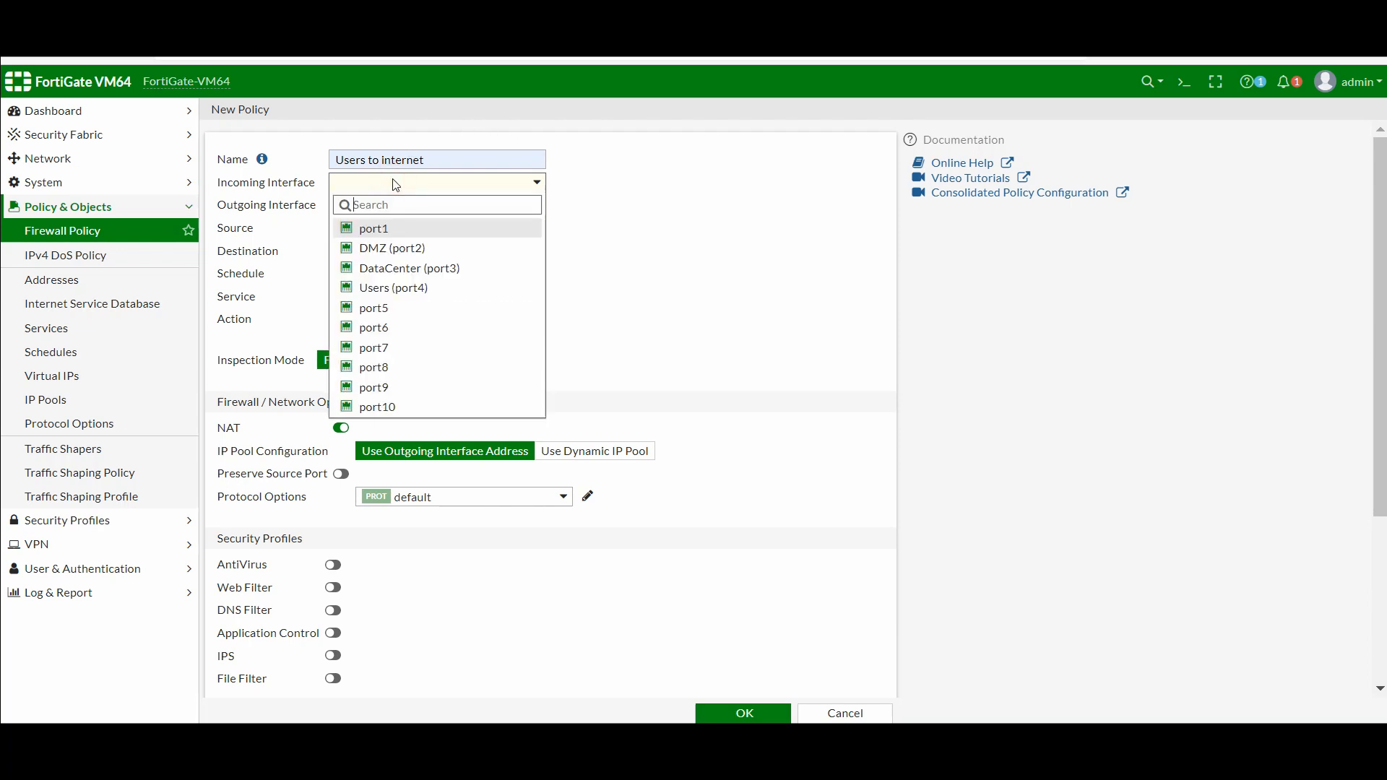
click(388, 283)
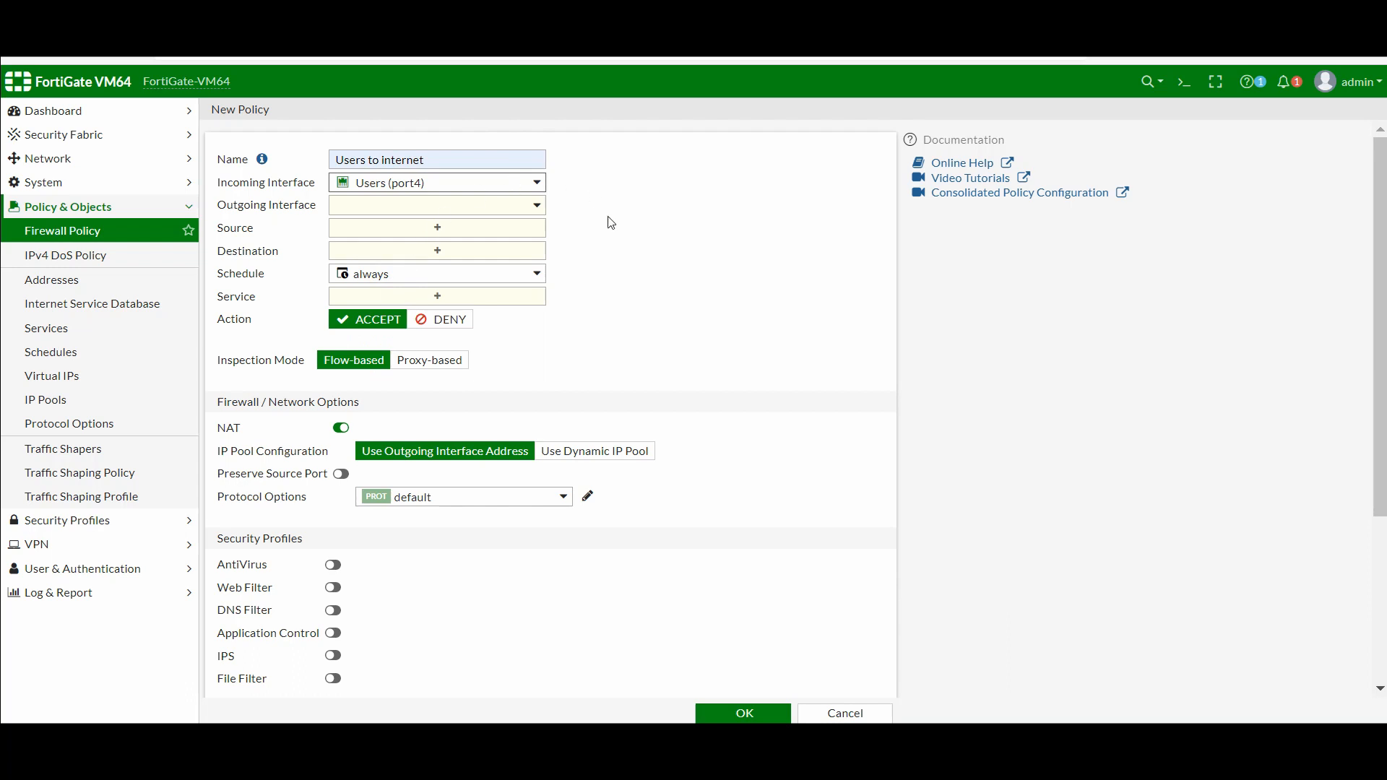
click(522, 217)
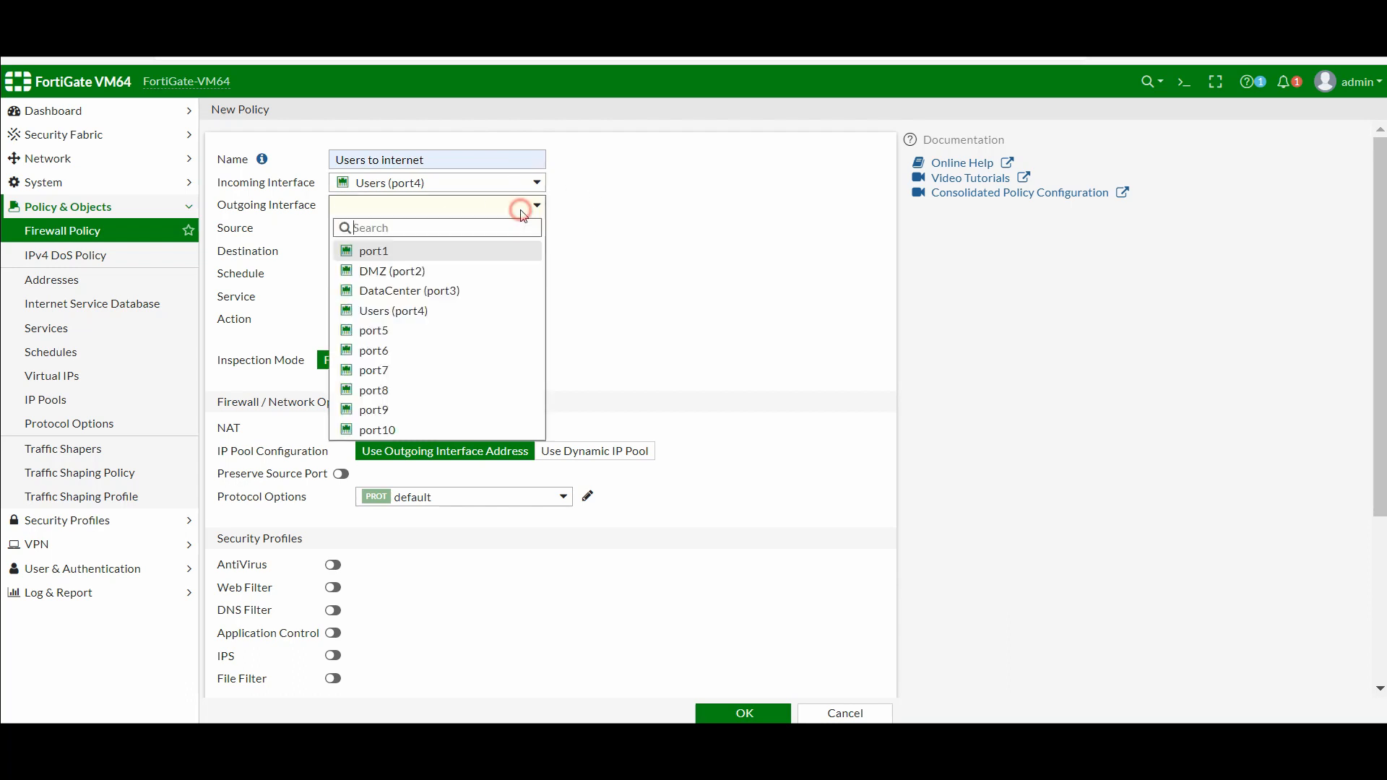
click(402, 258)
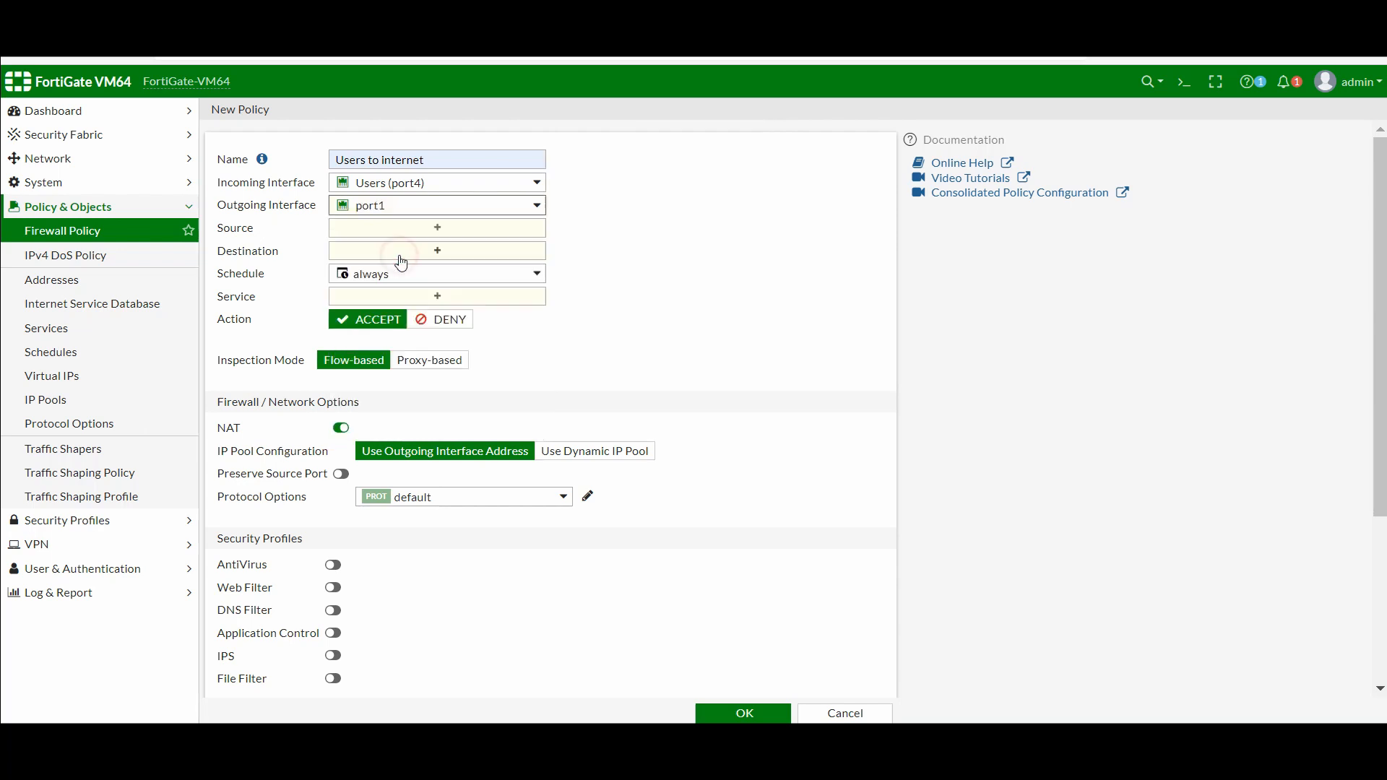
Begin creating a new address object for the policy's source
click(454, 231)
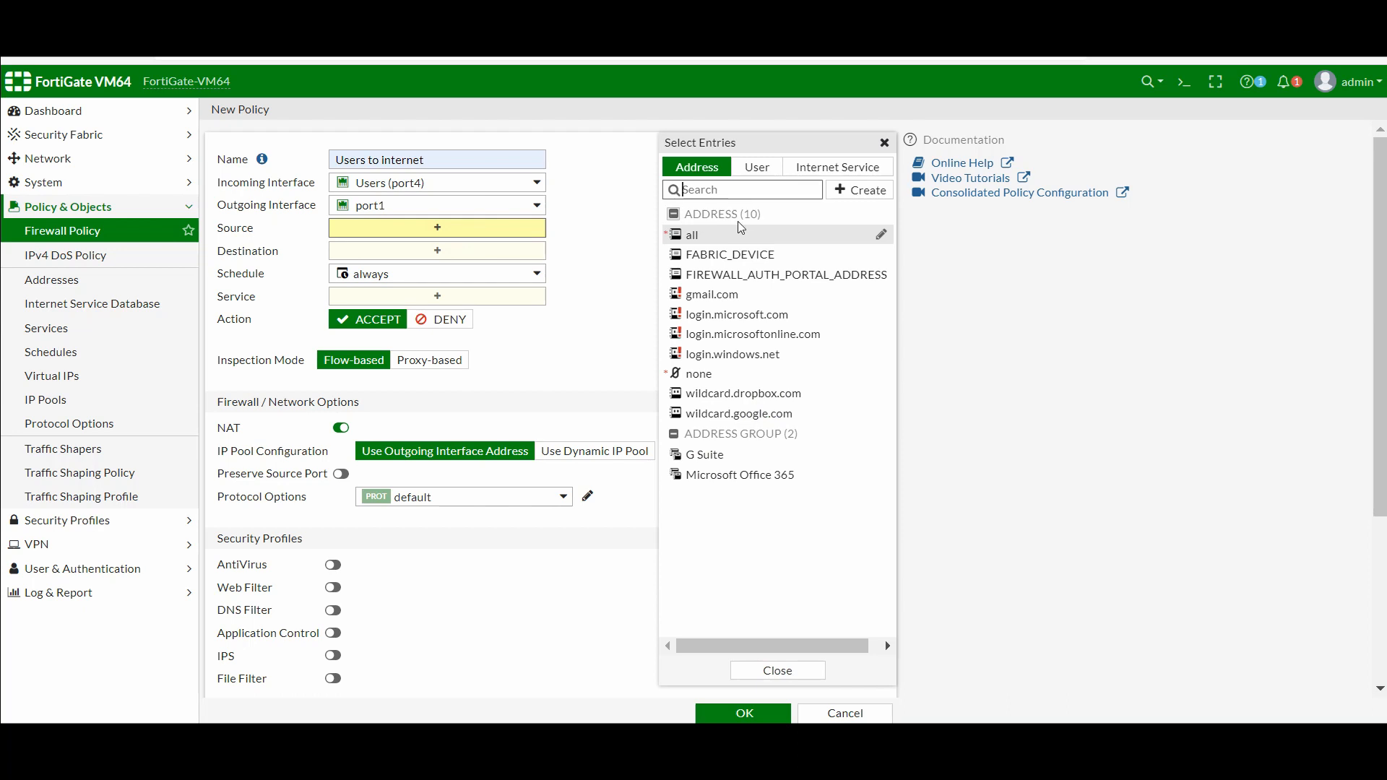
mouse_move(708, 244)
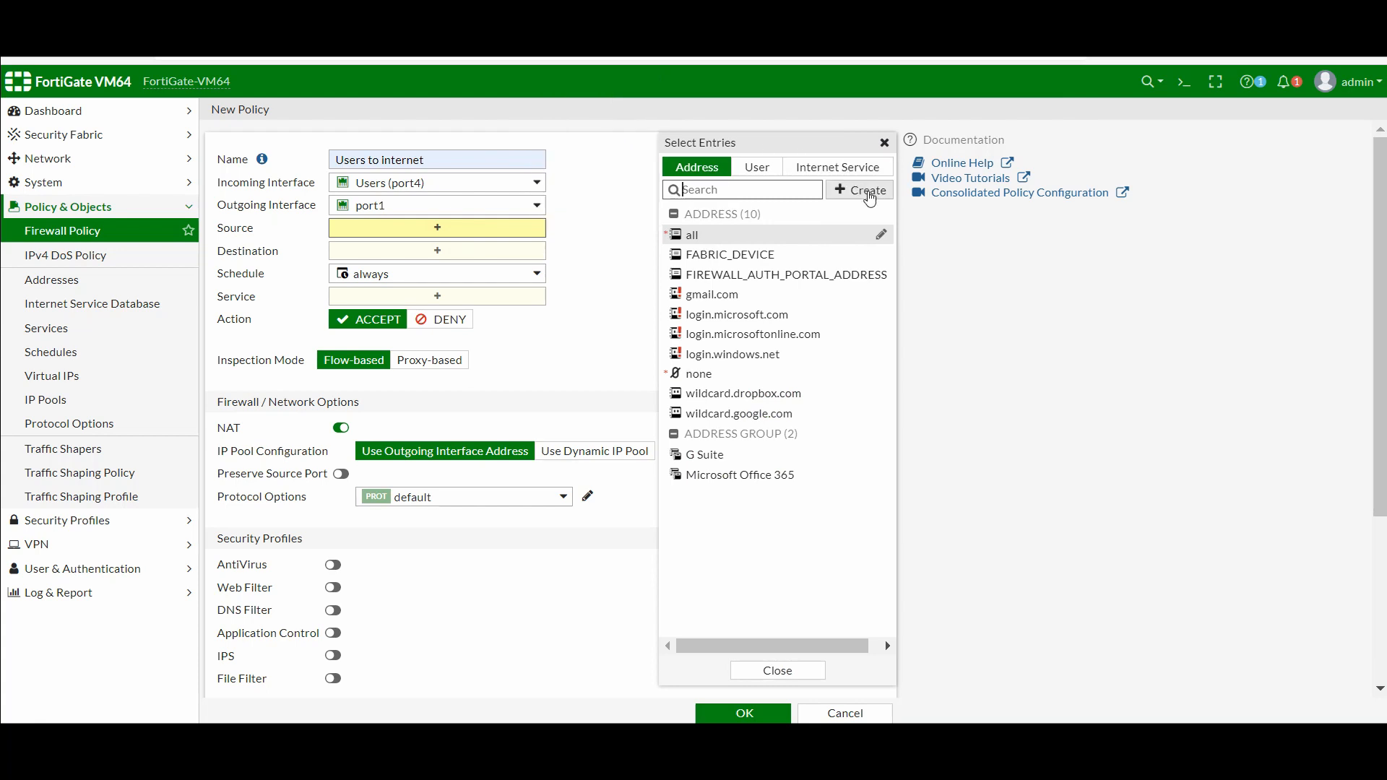
click(870, 192)
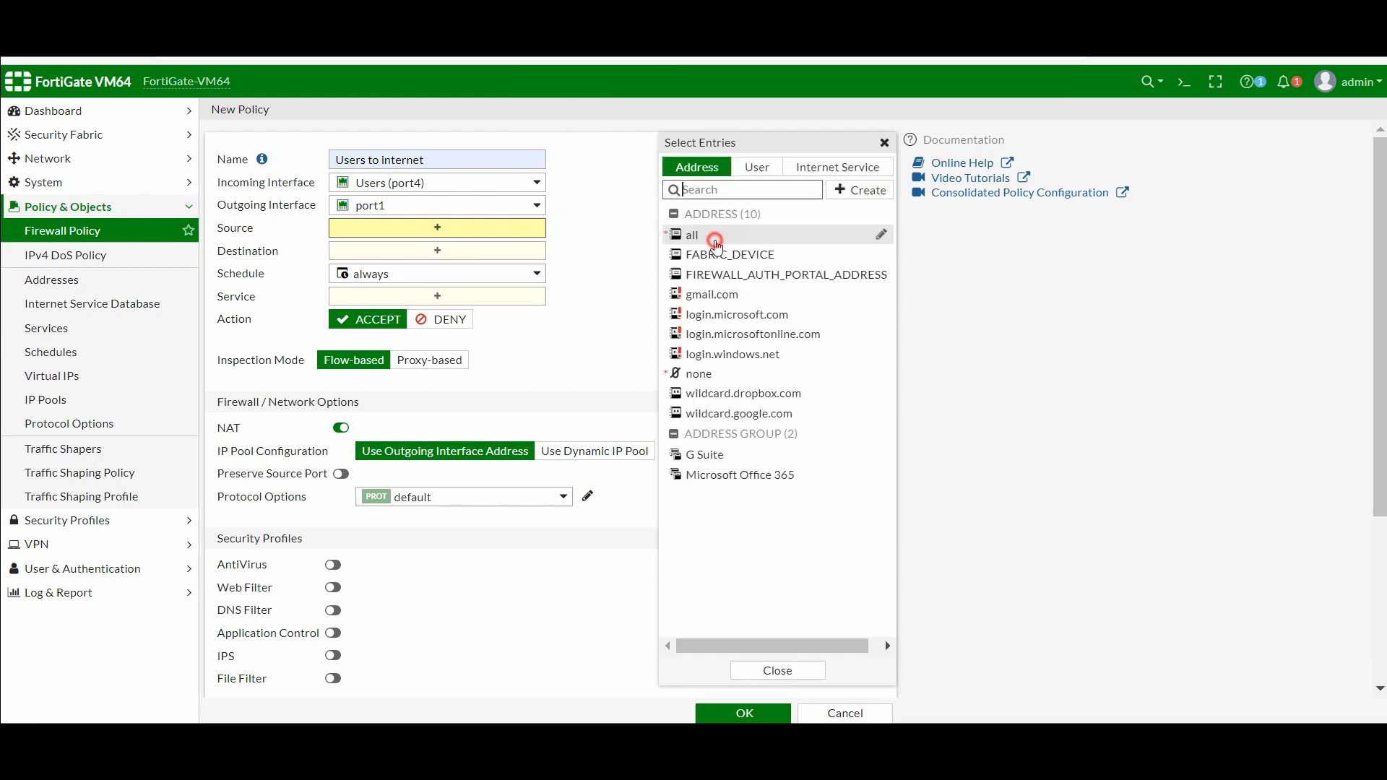
click(717, 239)
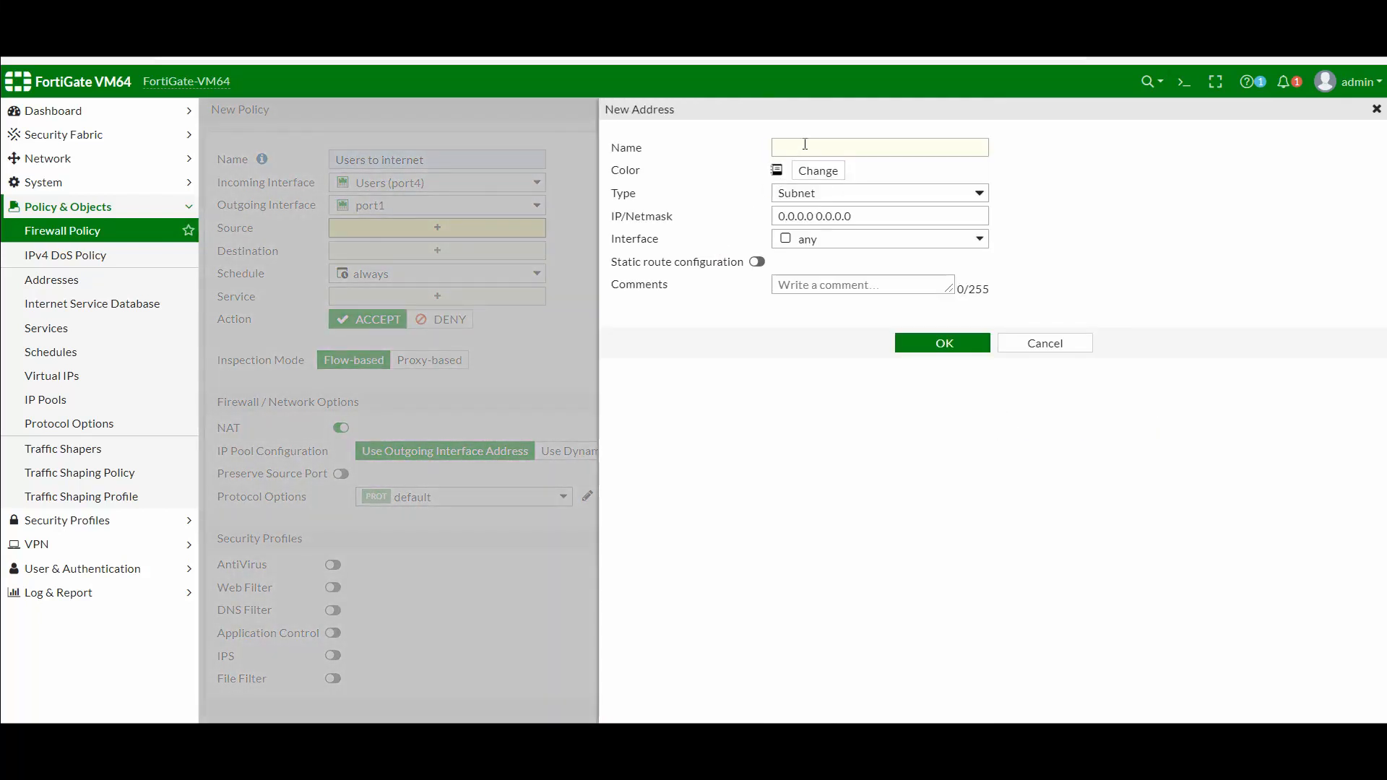
Name the new address 'Manger', give it subnet 192.168.40.2/32, and save it
click(805, 143)
text(Man)
key(BackSpace)
key(BackSpace)
key(BackSpace)
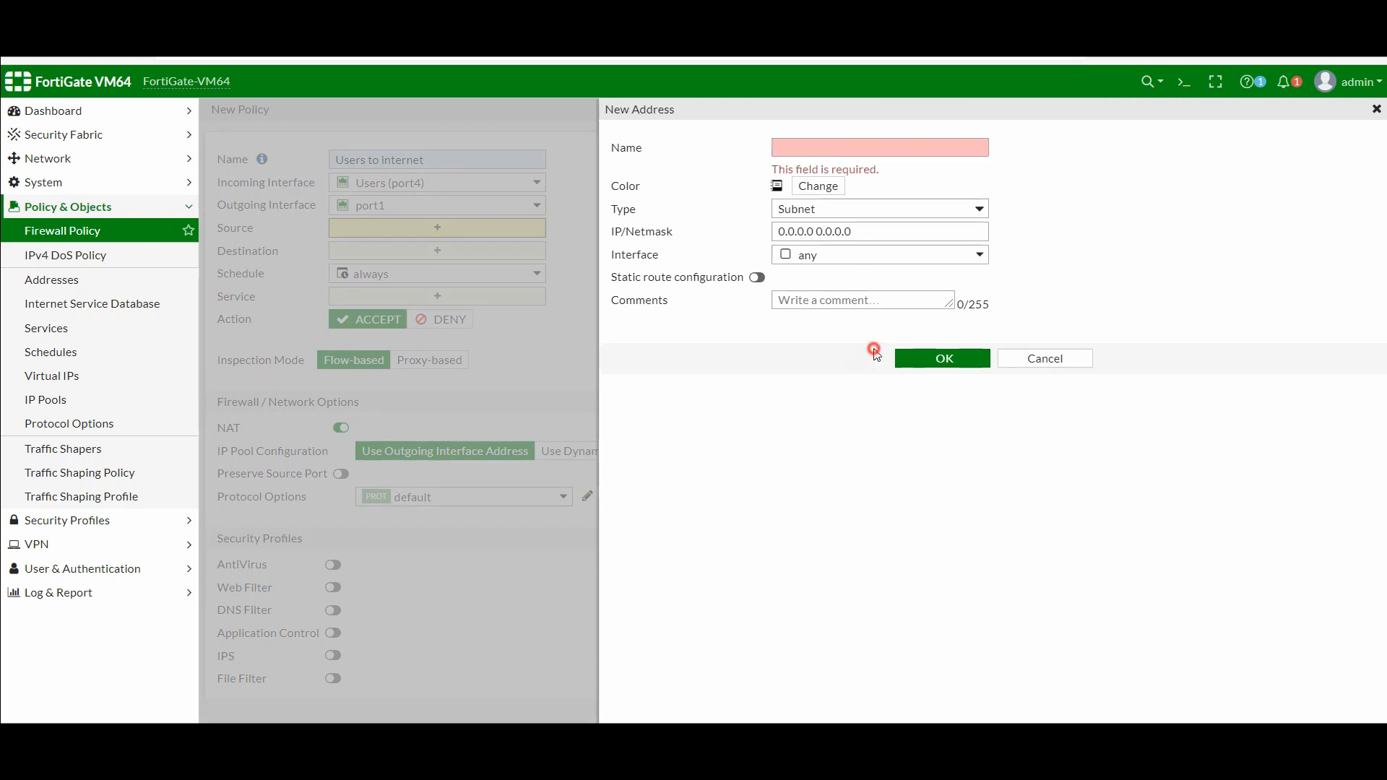
click(816, 145)
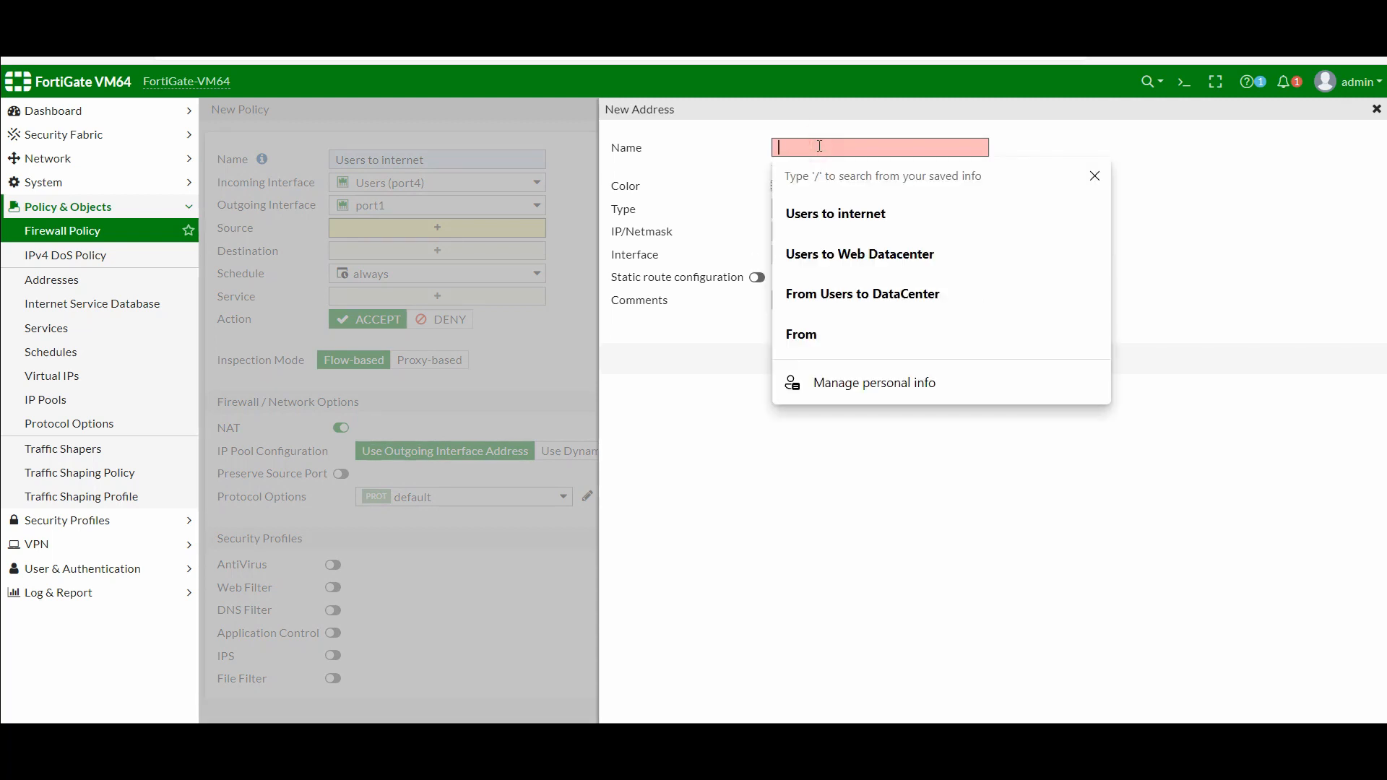
text(Manger)
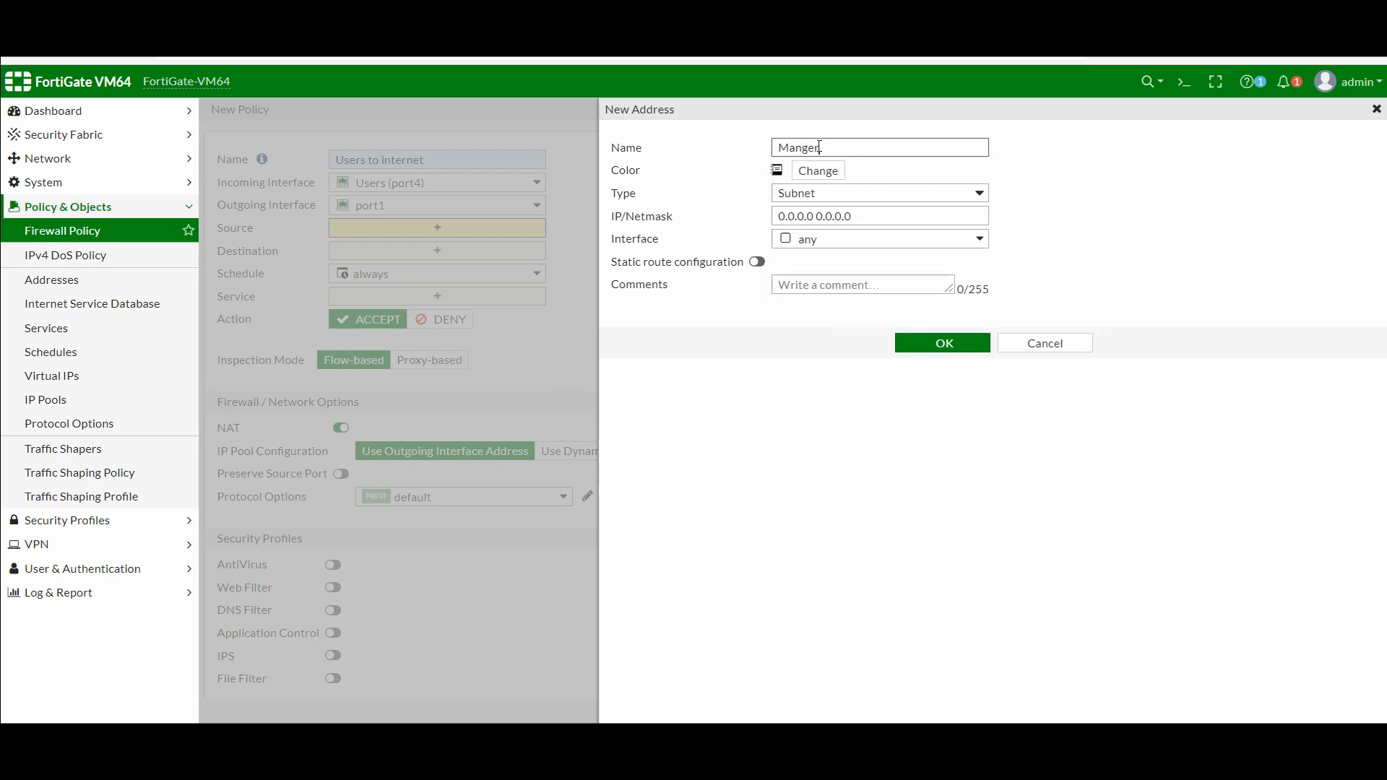
triple_click(858, 209)
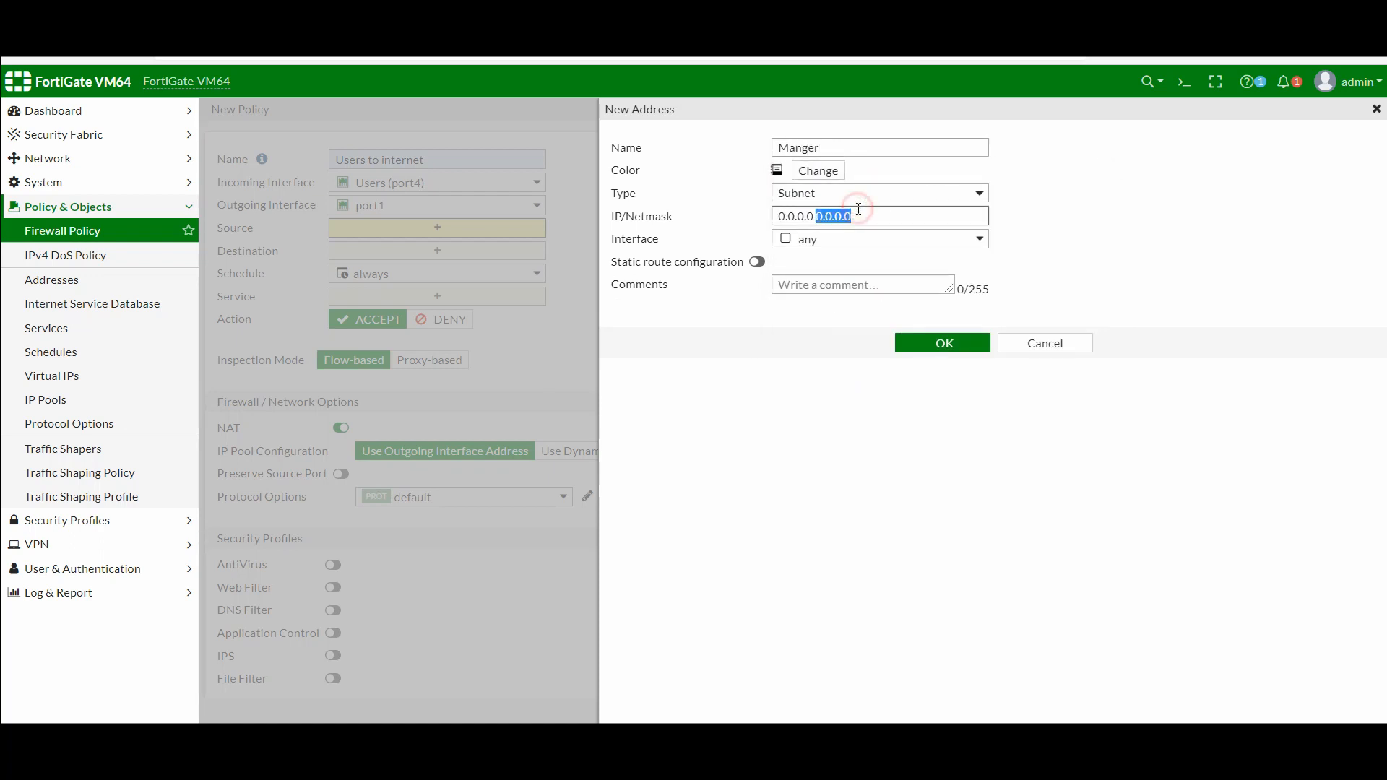
text(192)
text(.6)
text(168)
text(.40)
text(.2)
text(/32)
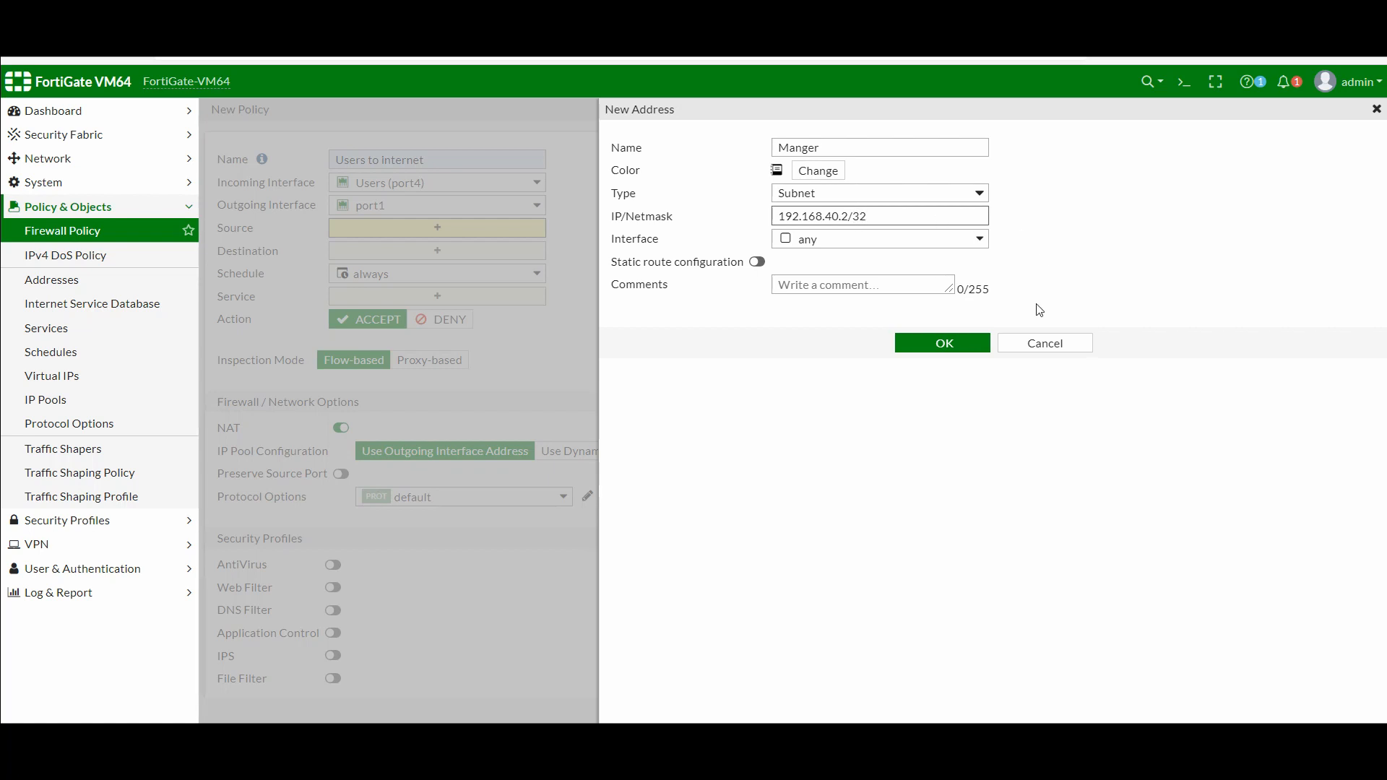
click(952, 346)
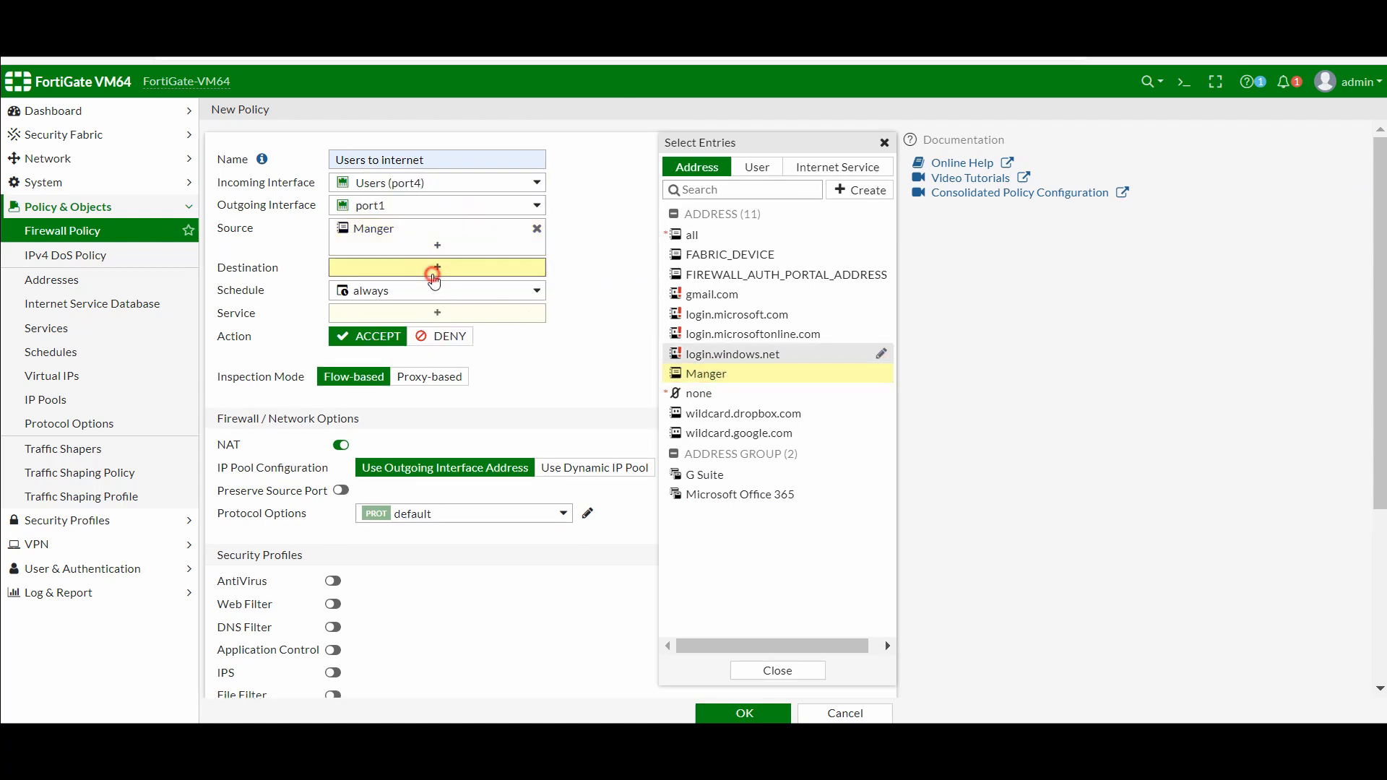
Set destination to all, add HTTP, HTTPS and DNS services, and save the Users to internet policy
click(436, 268)
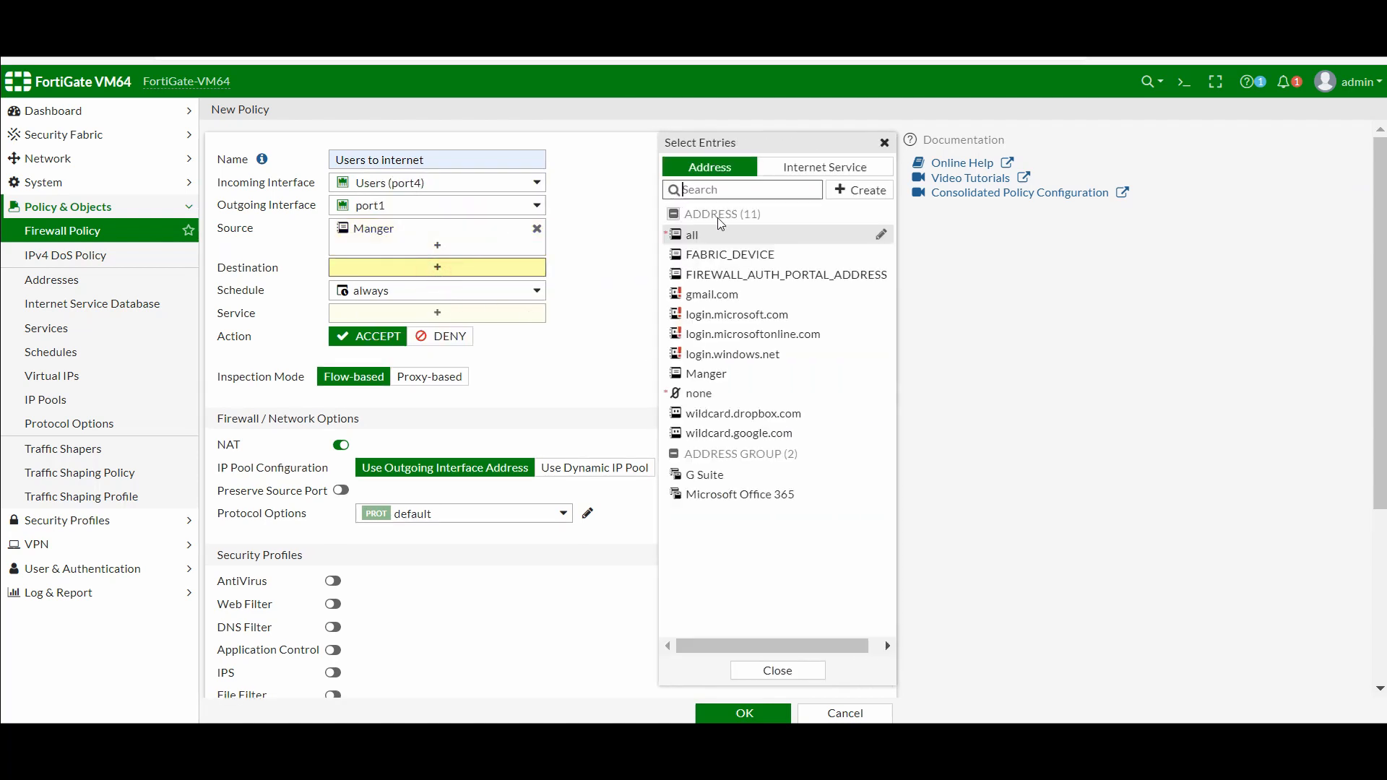
click(698, 235)
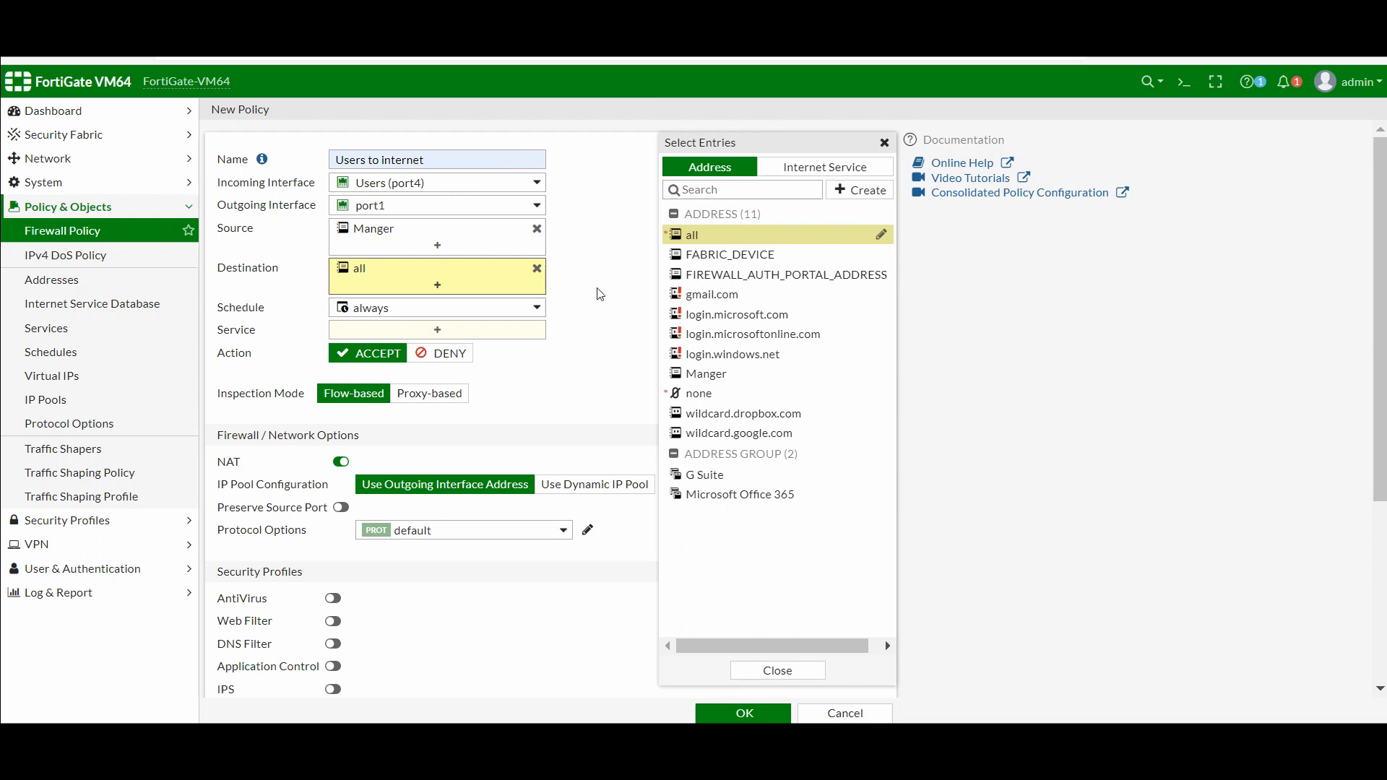
click(439, 331)
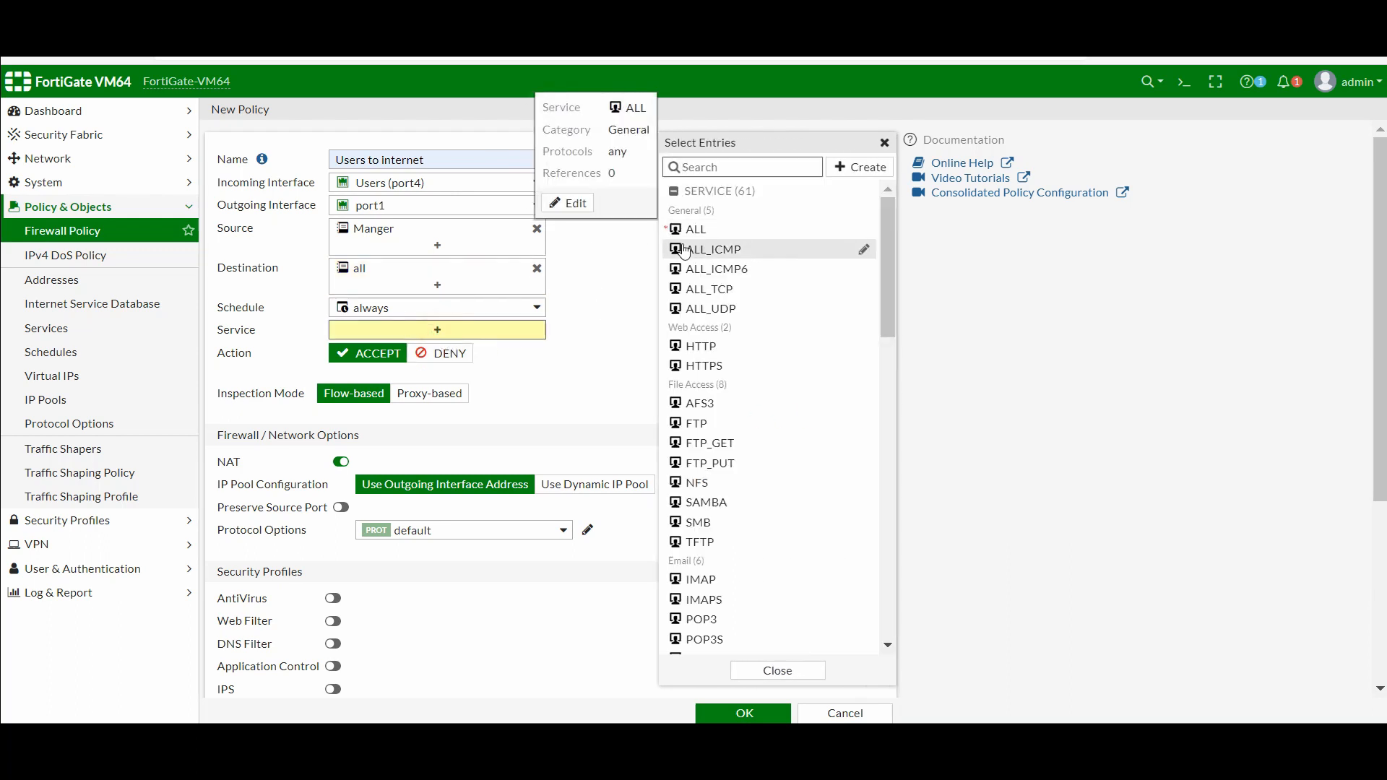
click(702, 347)
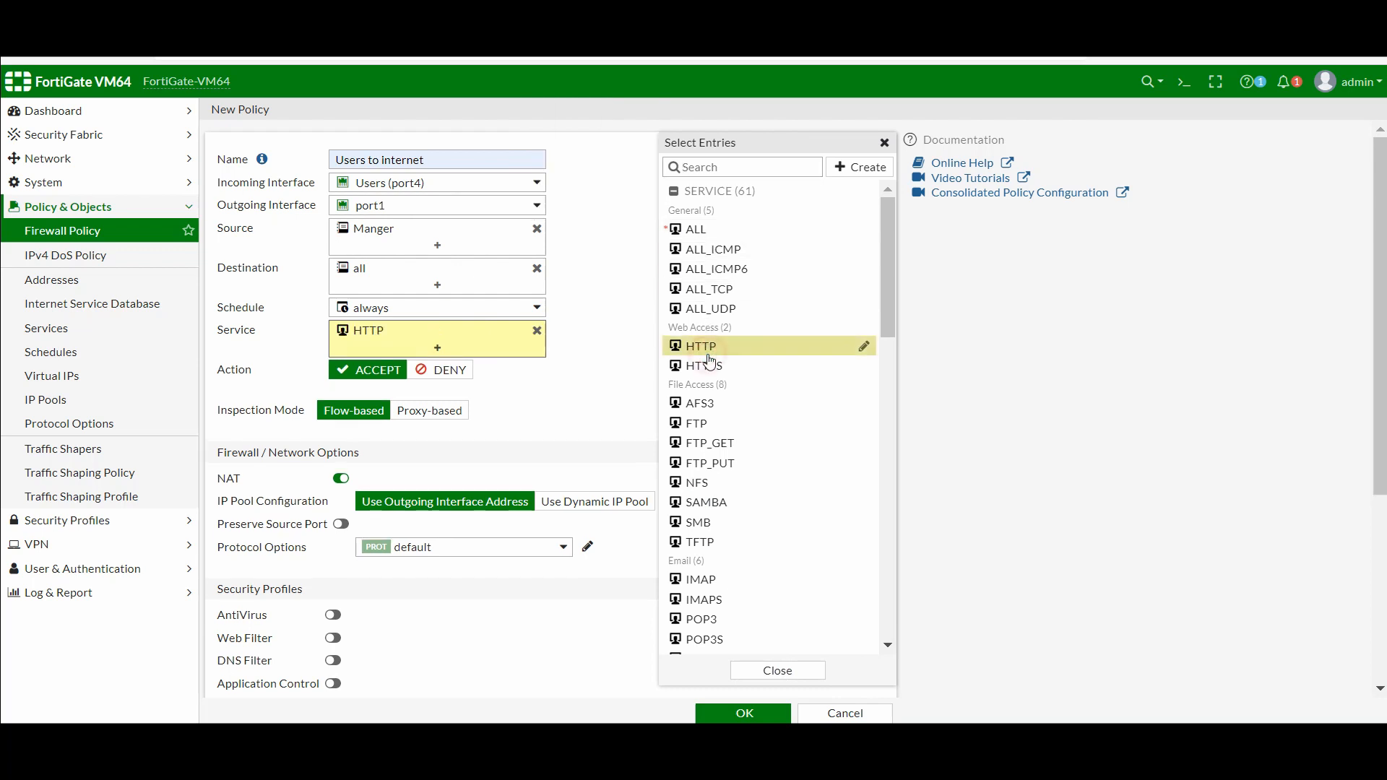
click(711, 366)
click(708, 167)
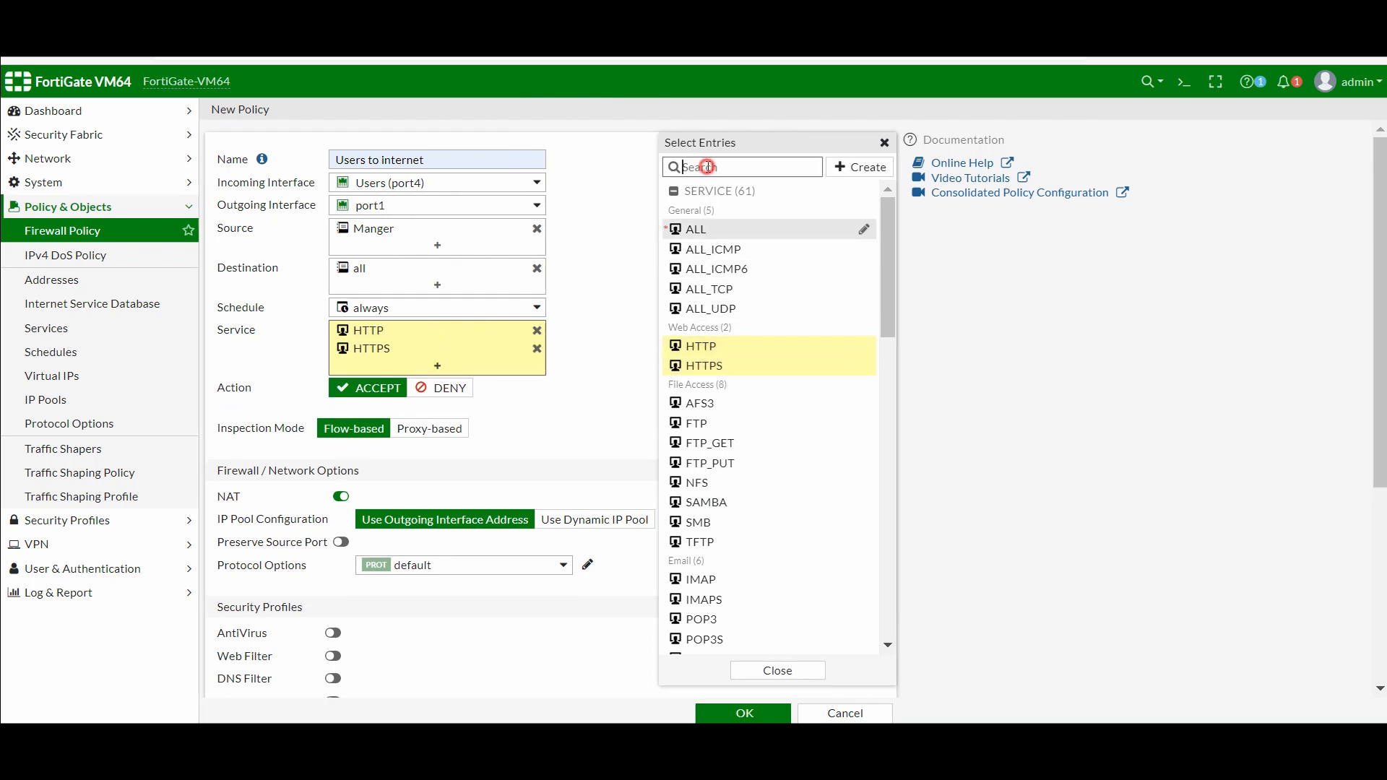
text(dns)
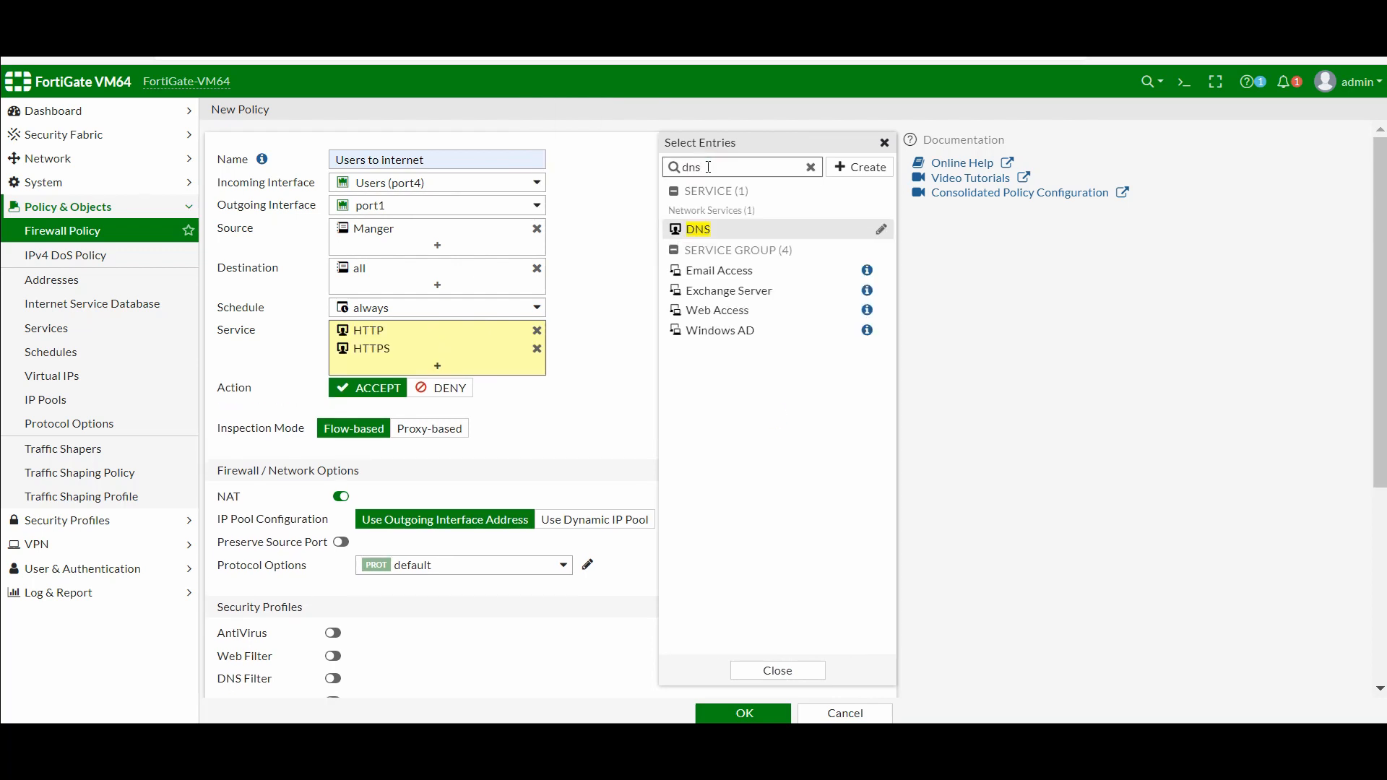
click(714, 230)
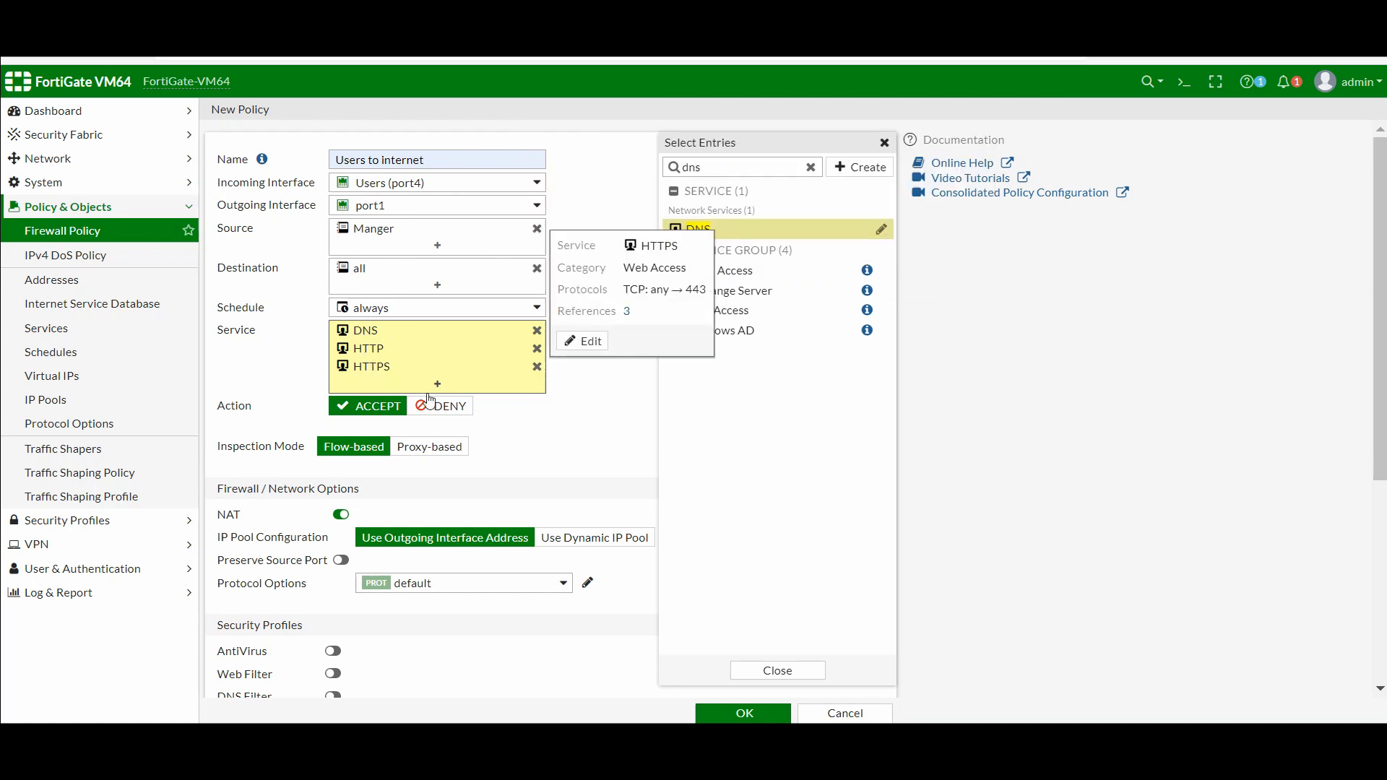
click(575, 462)
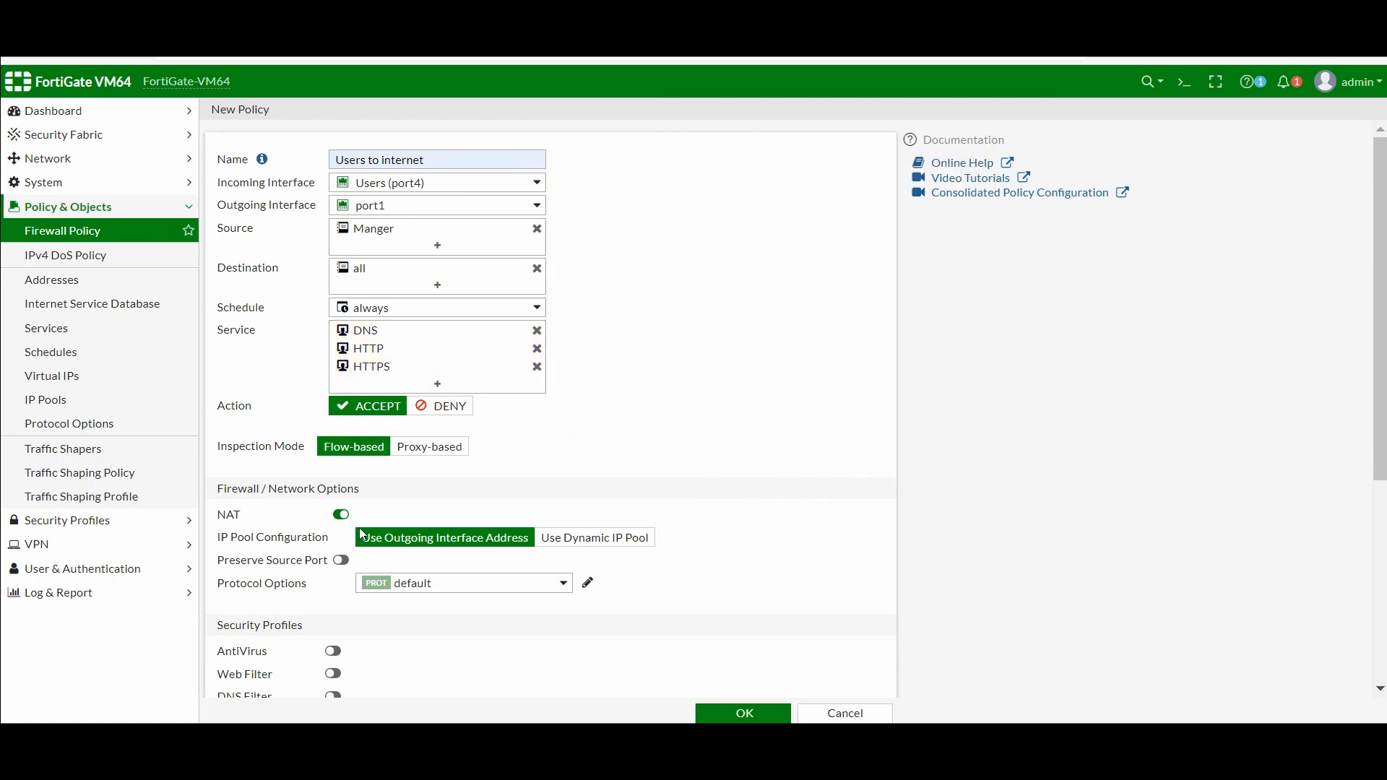
click(741, 715)
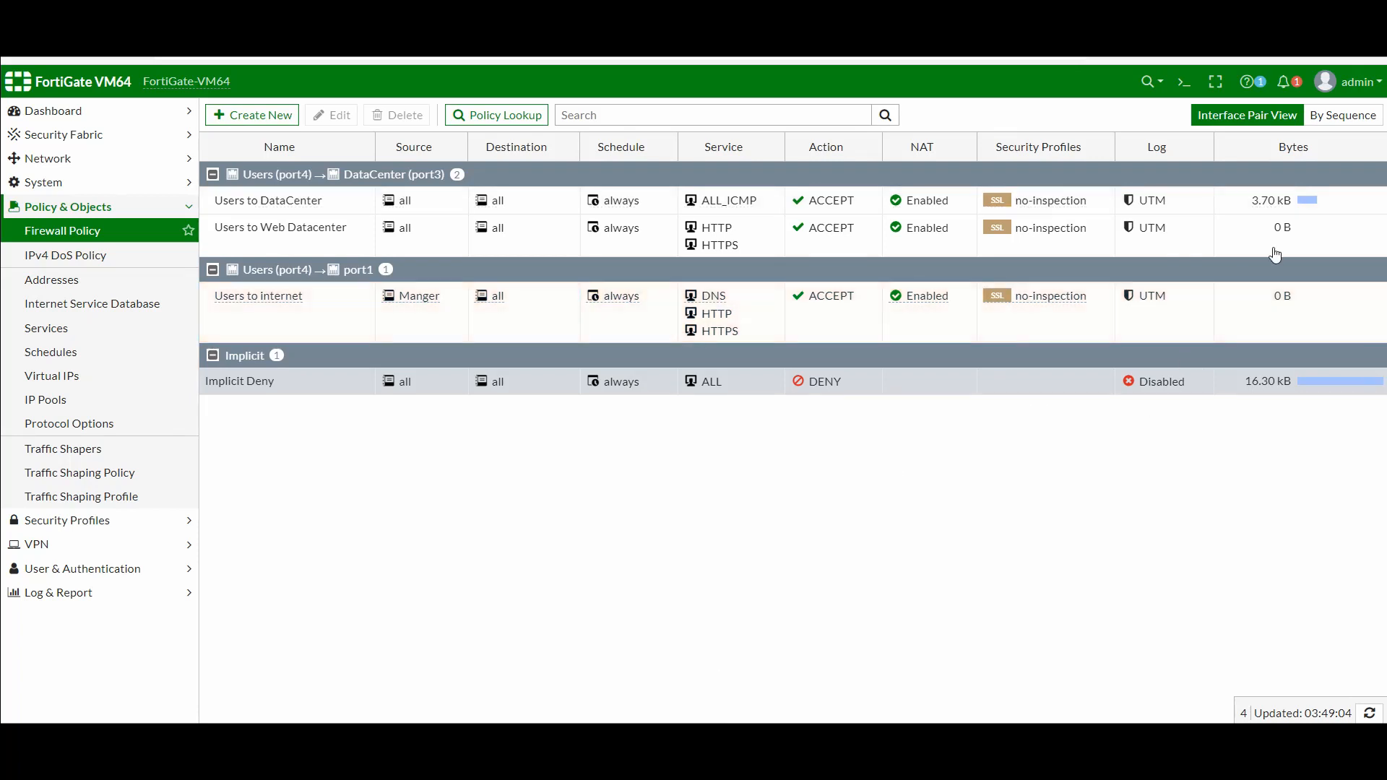
Open the Backup System Configuration page via the admin menu's Configuration > Backup
click(1365, 83)
mouse_move(1300, 182)
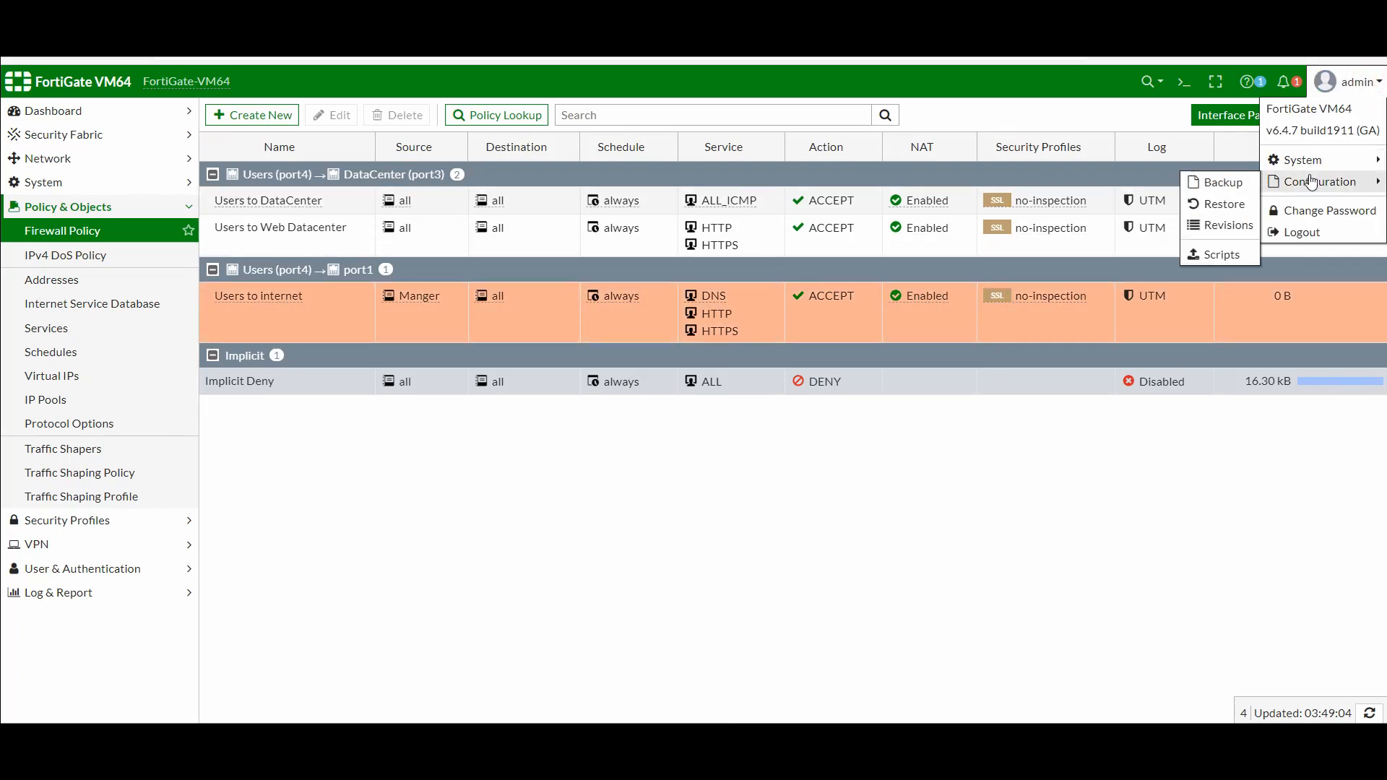
click(1236, 189)
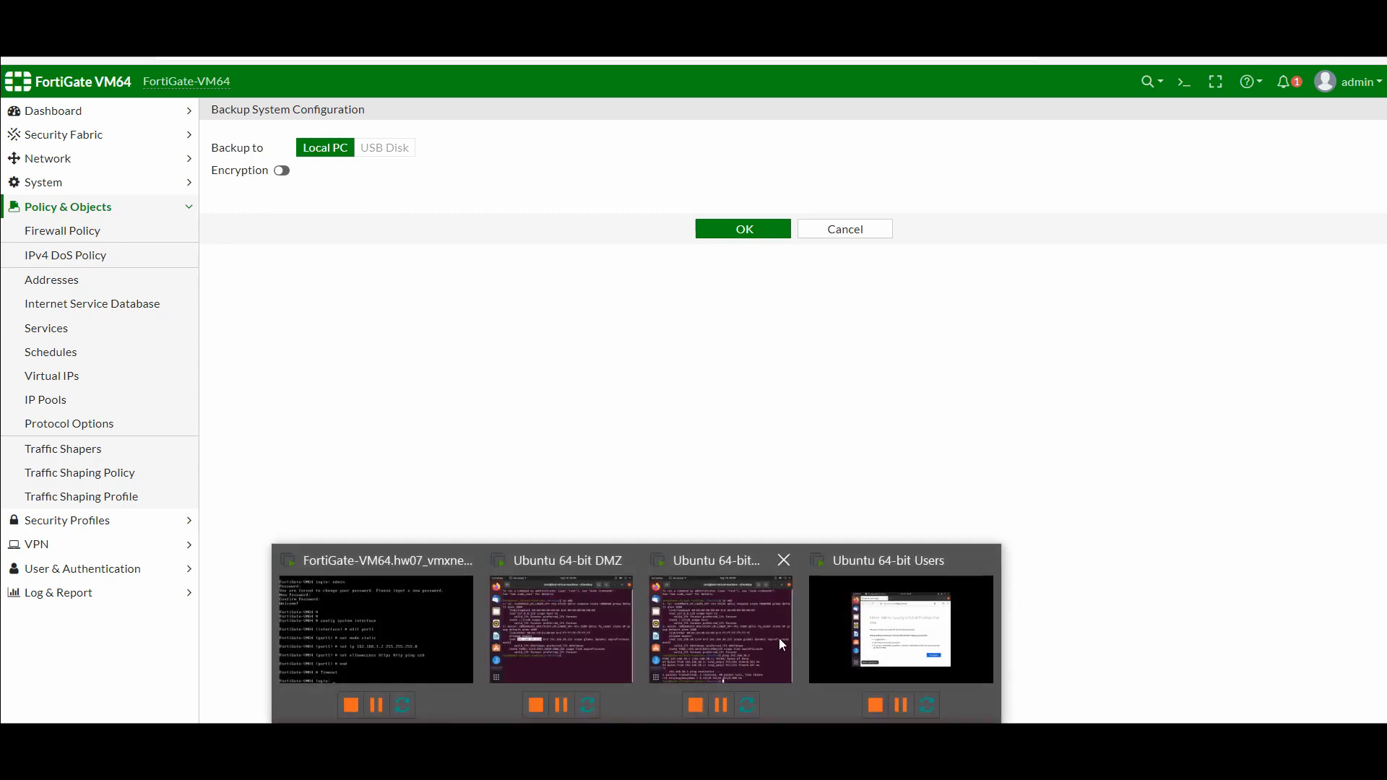
click(899, 620)
Try loading google.com in the Users VM's Firefox, then release input from the VM
click(797, 246)
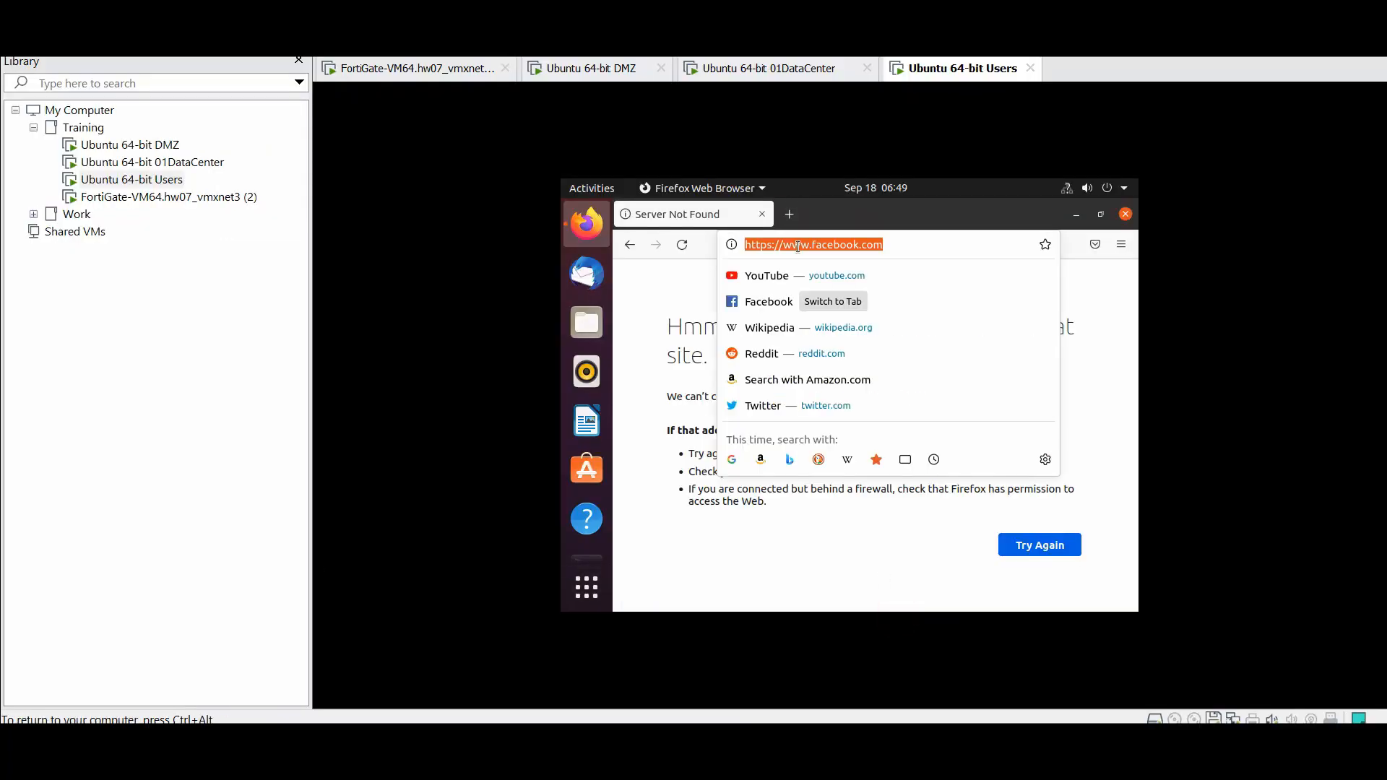
text(google.com/)
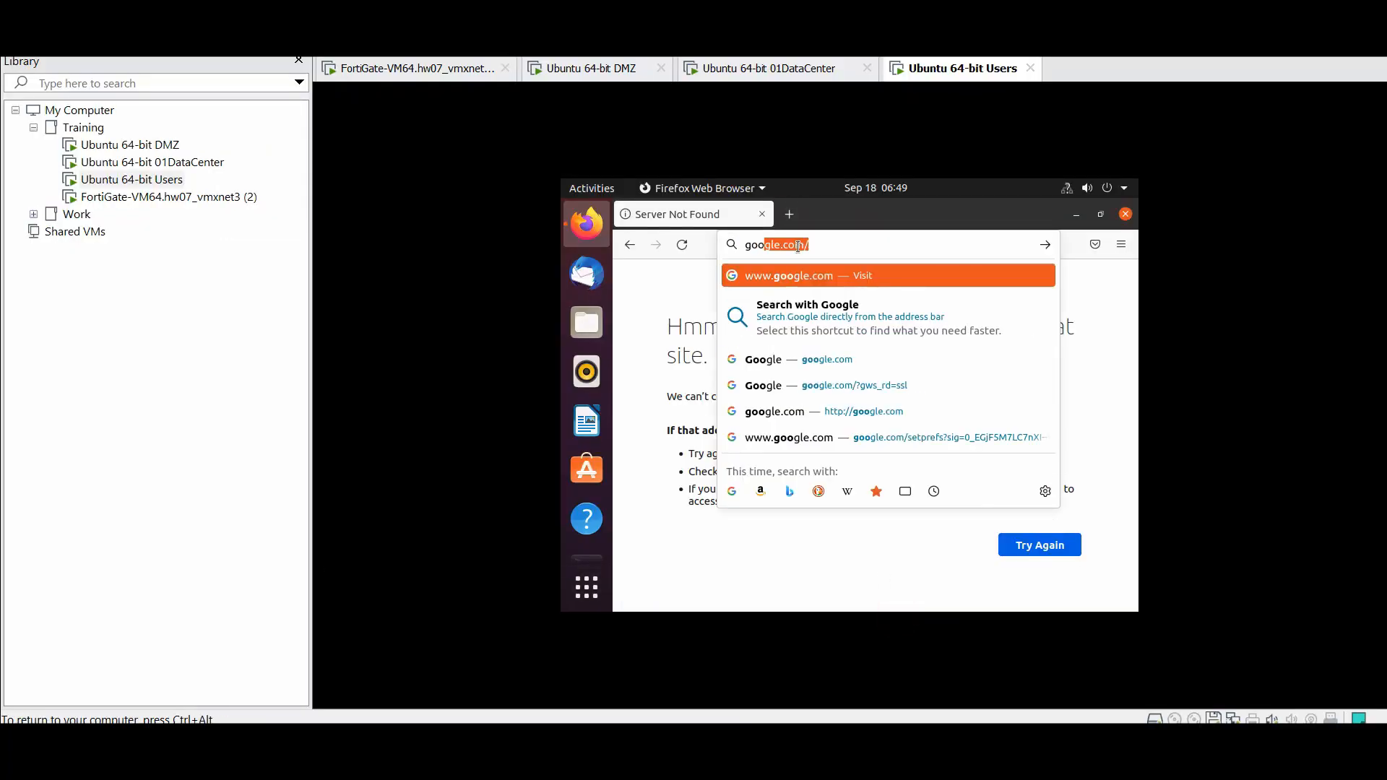
key(Return)
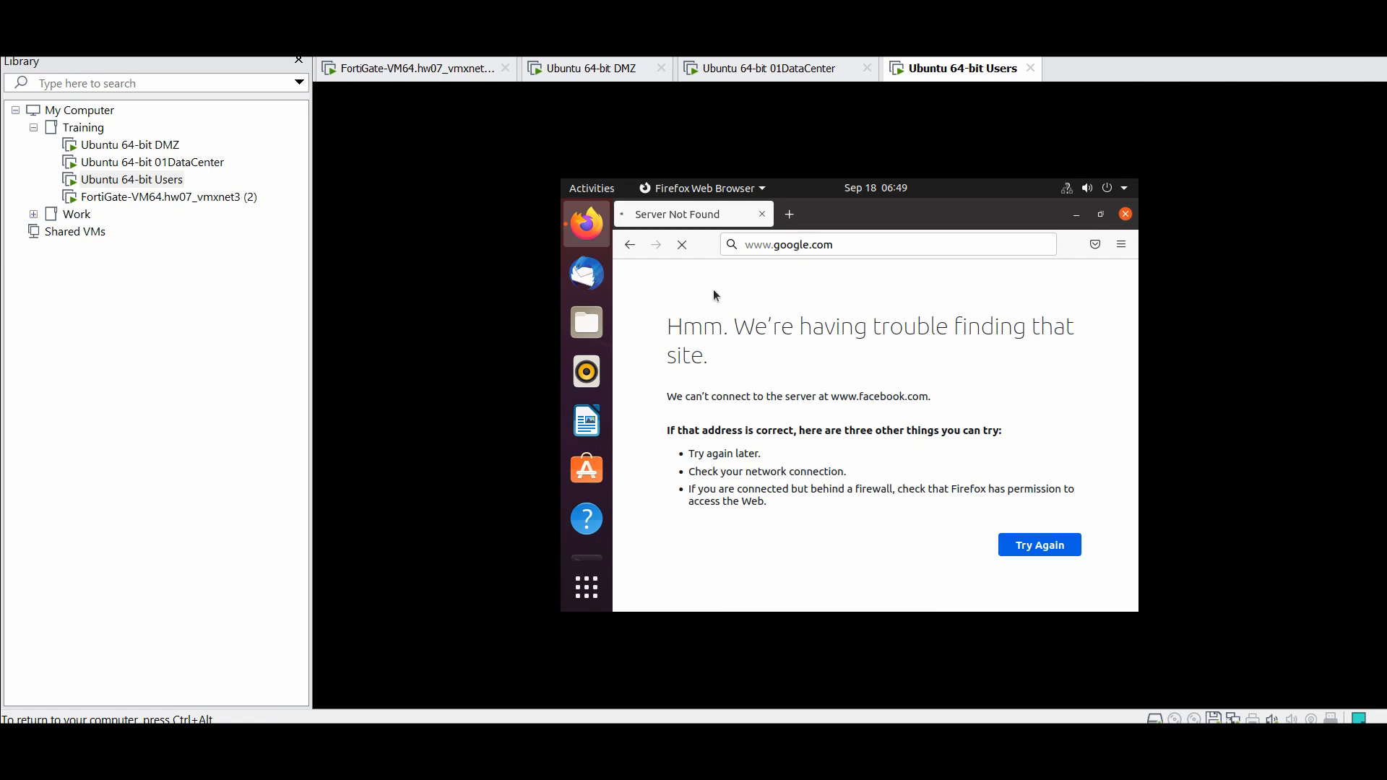
key(ctrl+alt+t)
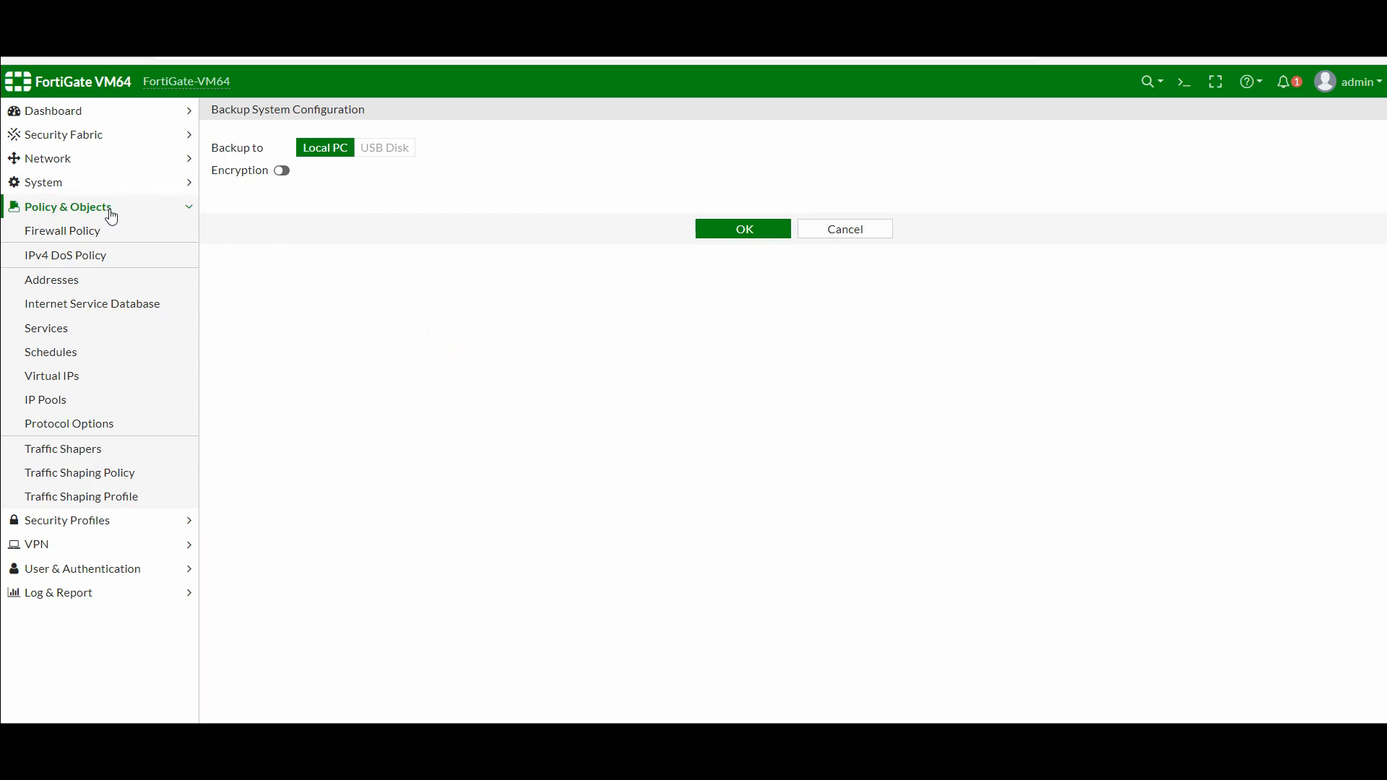
Under Network > Static Routes, add a route via gateway 192.168.1.1 on port1
click(69, 158)
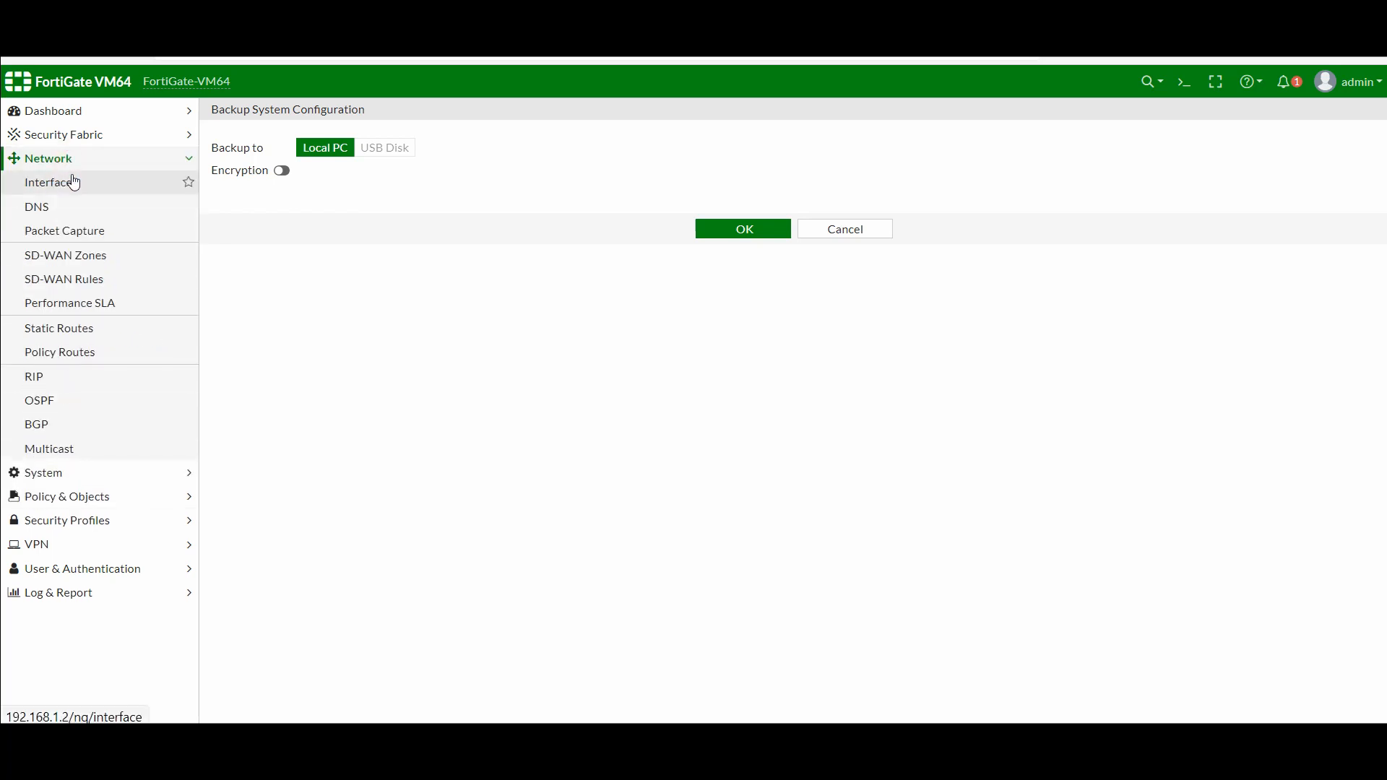
click(72, 331)
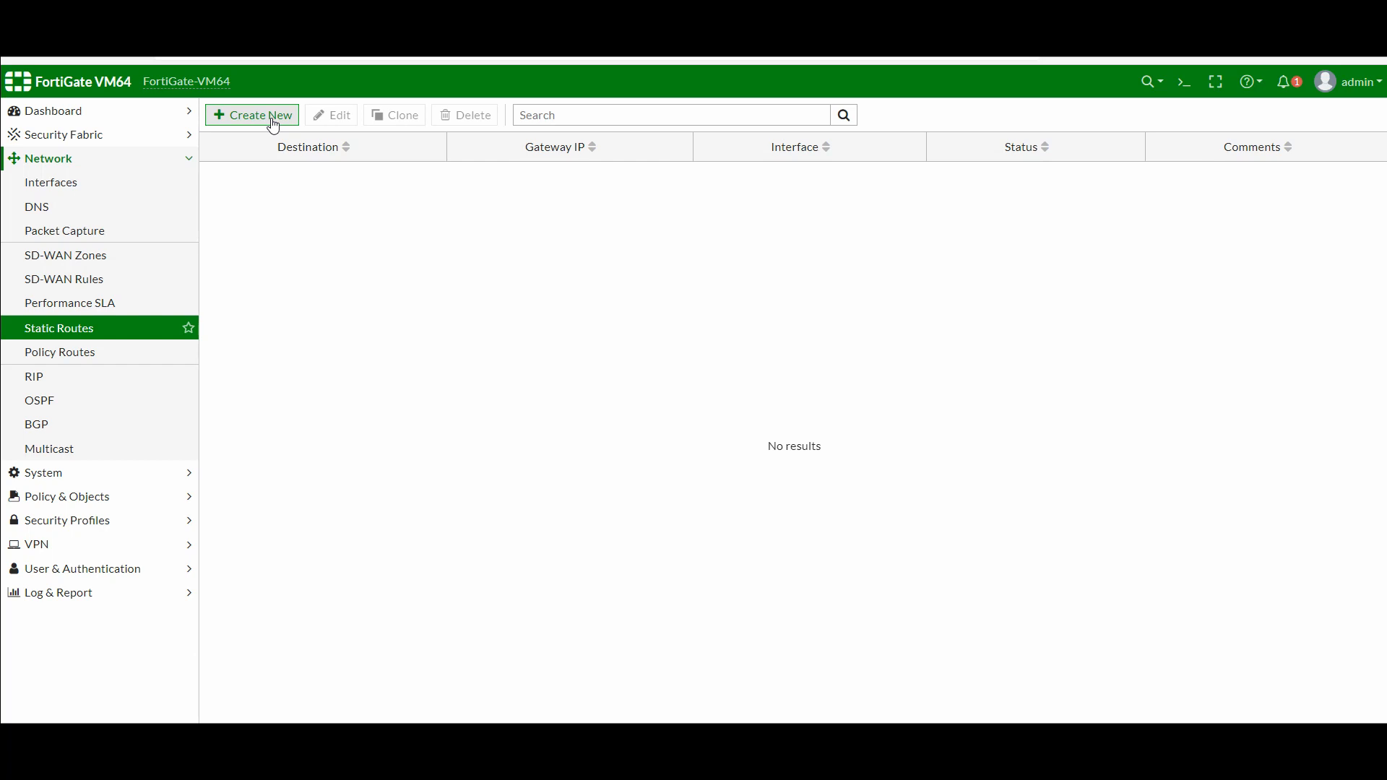
click(273, 117)
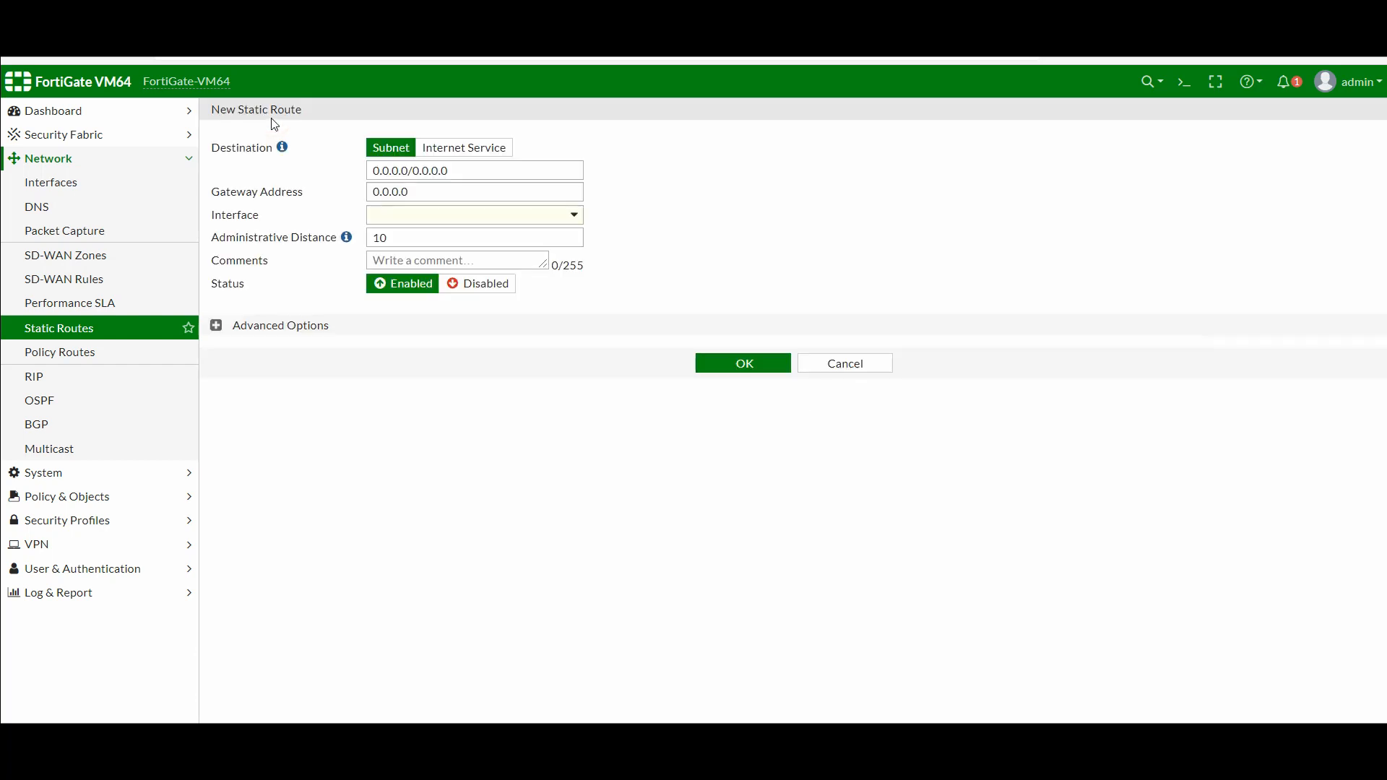
double_click(424, 196)
text(192.168.1.1)
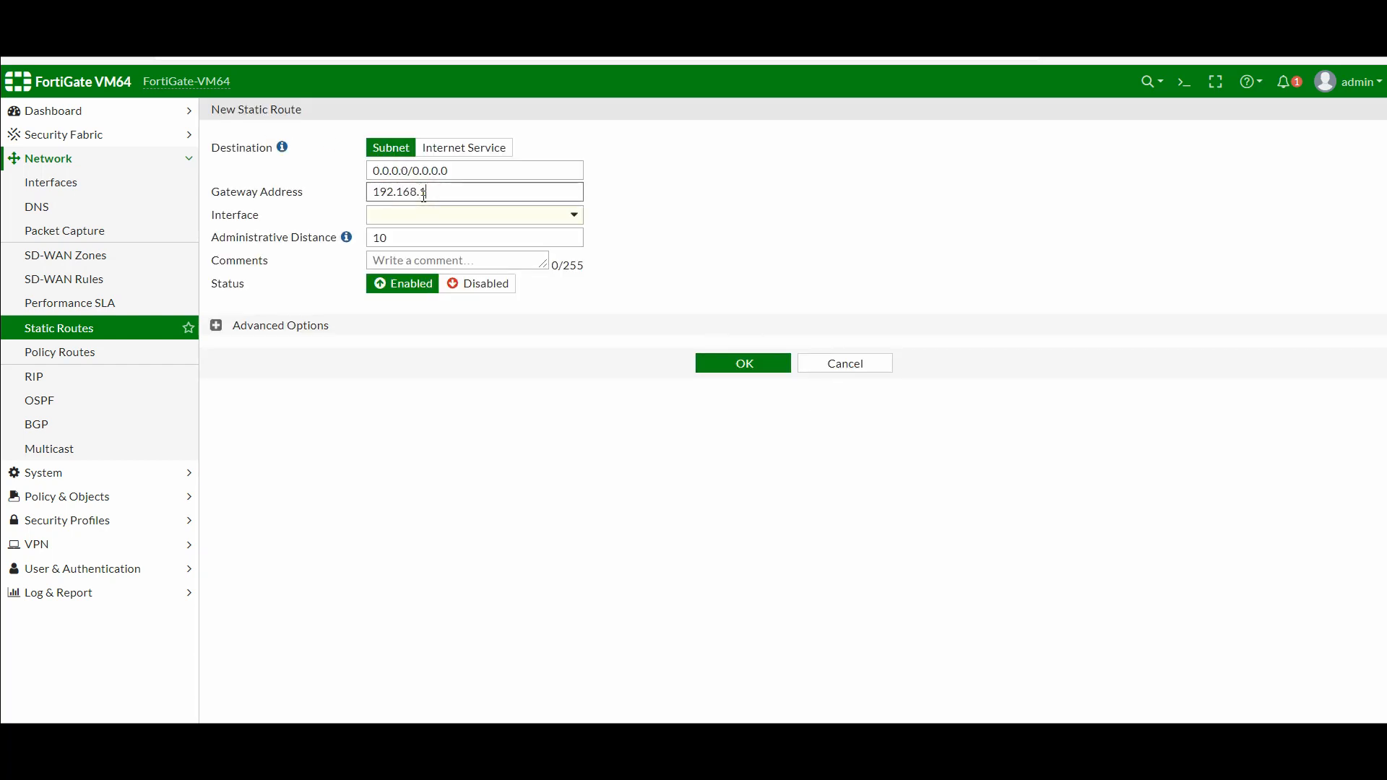
click(438, 217)
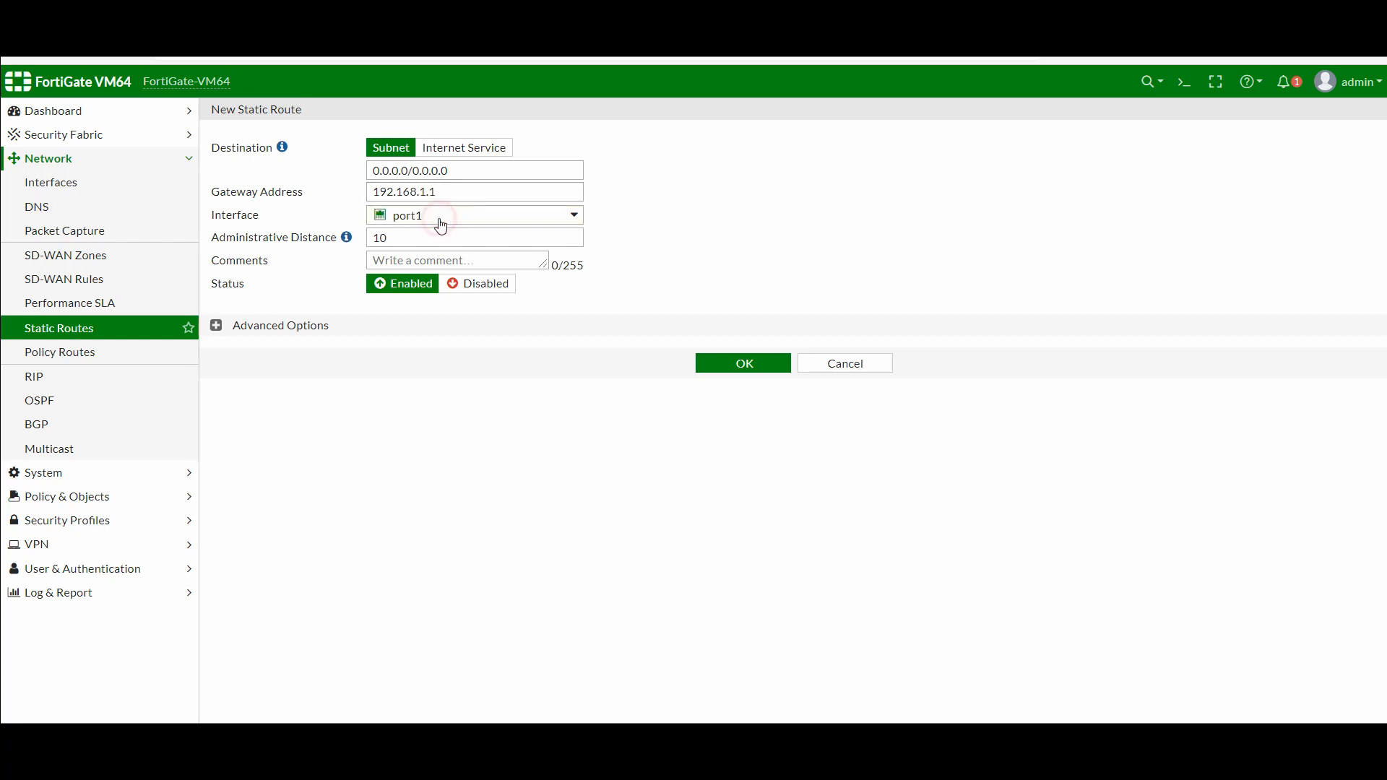
mouse_move(417, 214)
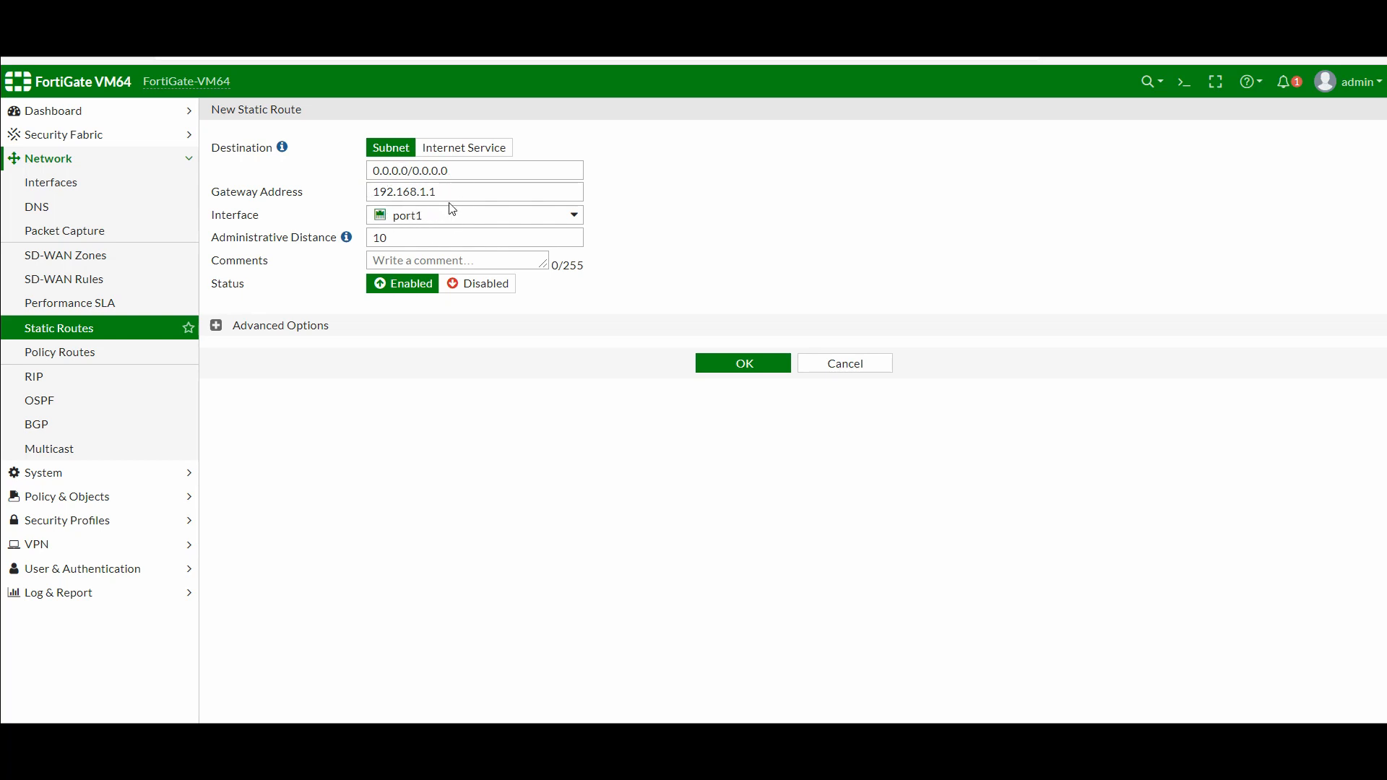
click(745, 370)
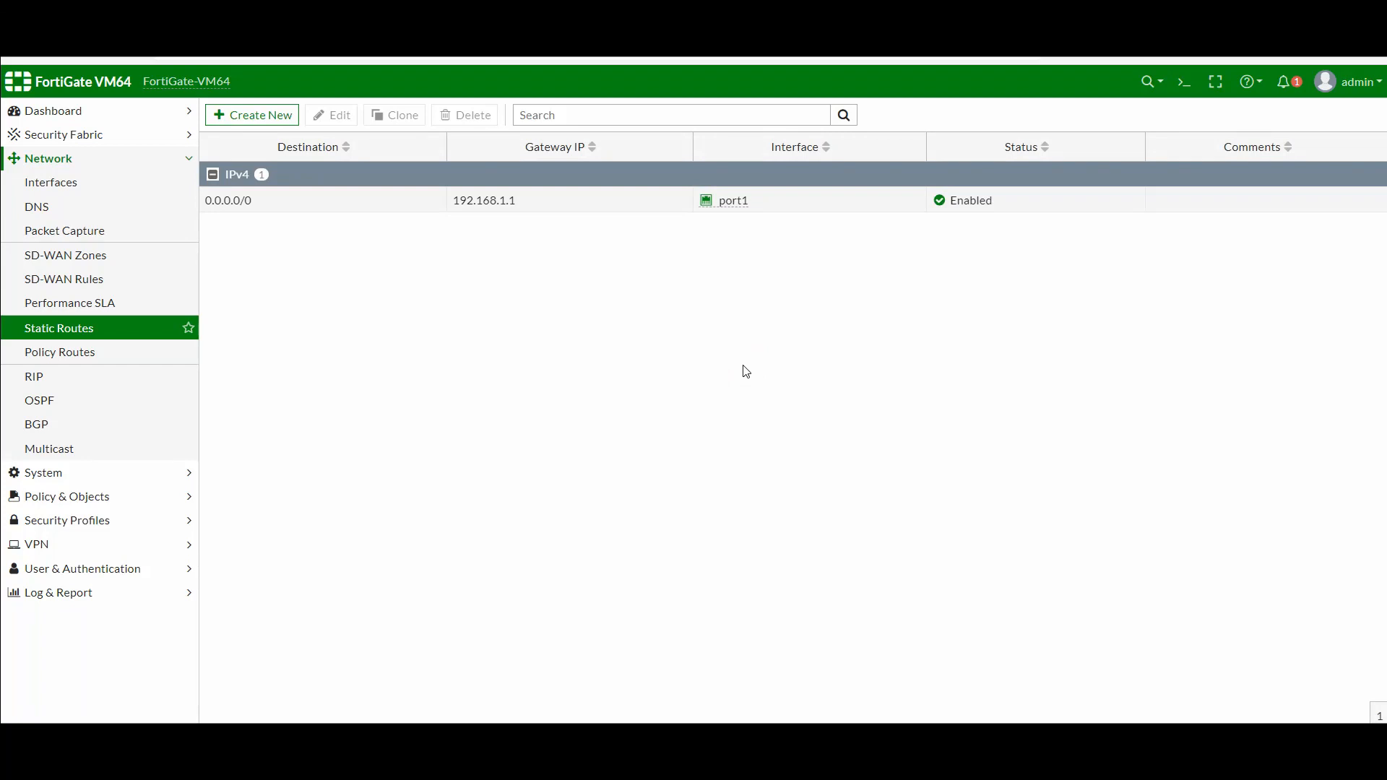
mouse_move(654, 716)
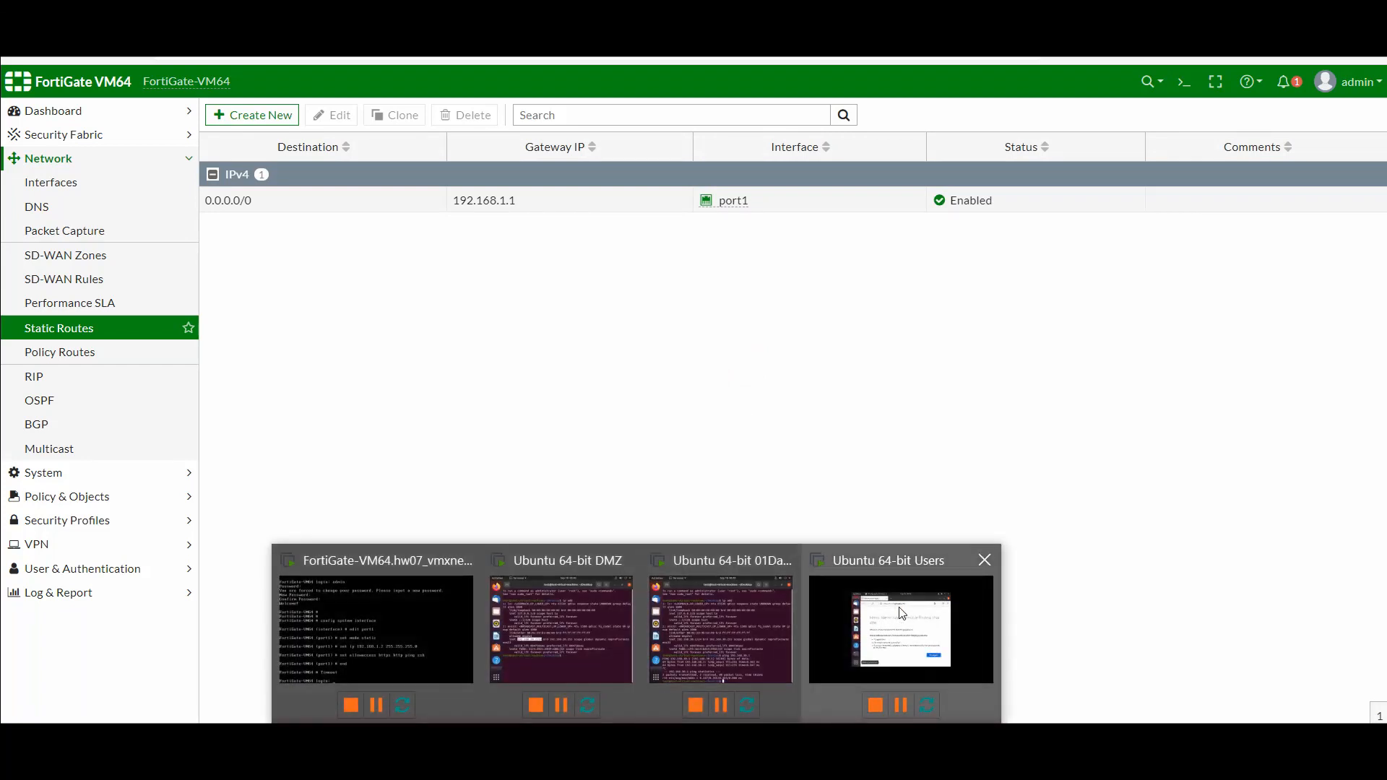
click(904, 613)
click(828, 247)
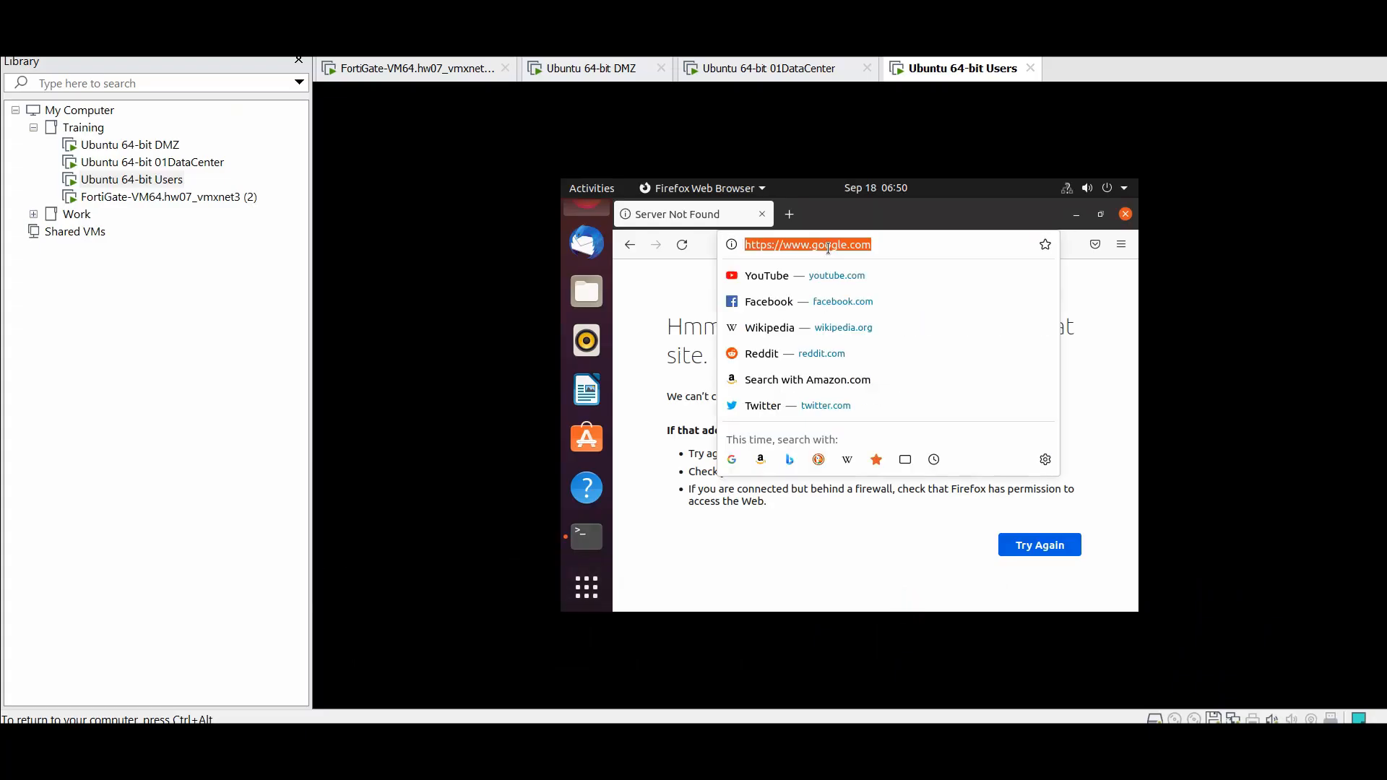
key(Return)
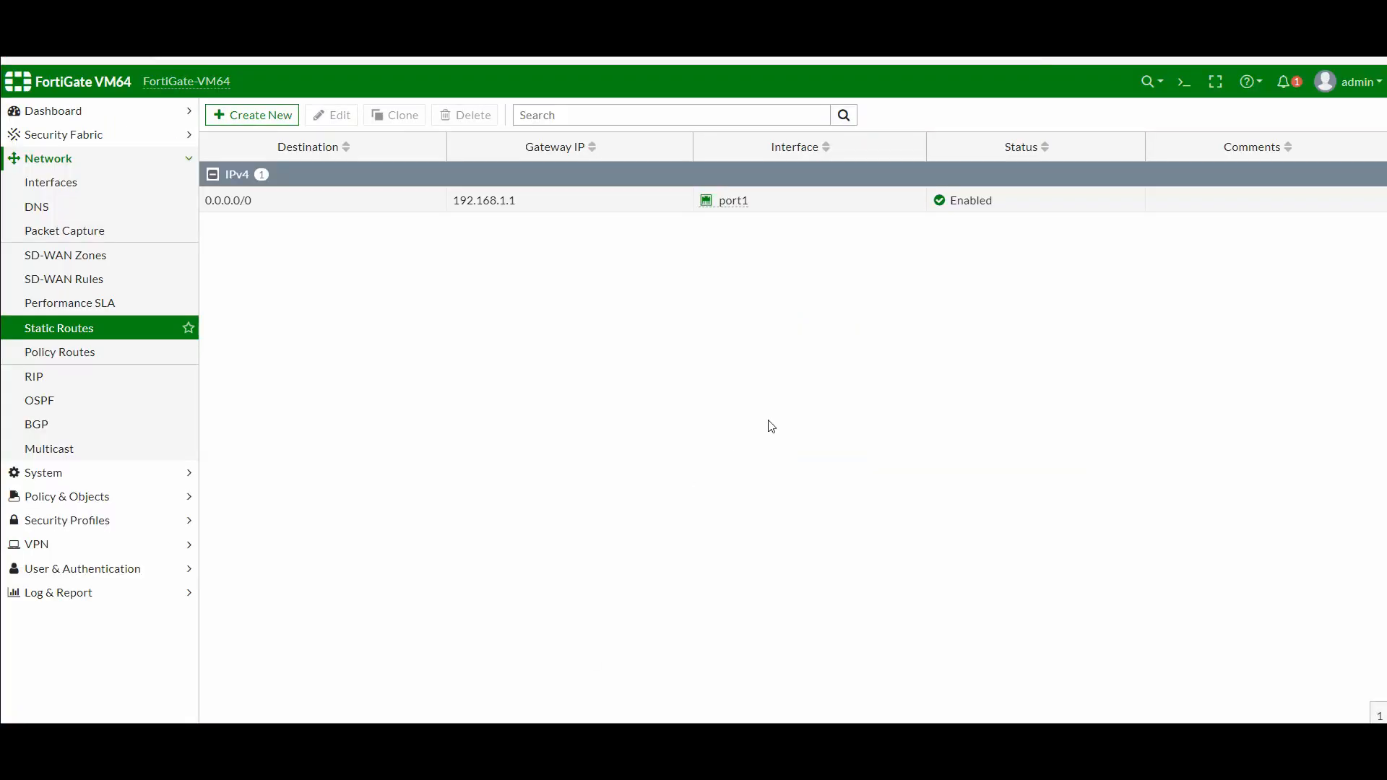
Browse the System Administrators, Firmware and Settings pages, then open Policy & Objects > Firewall Policy
click(62, 161)
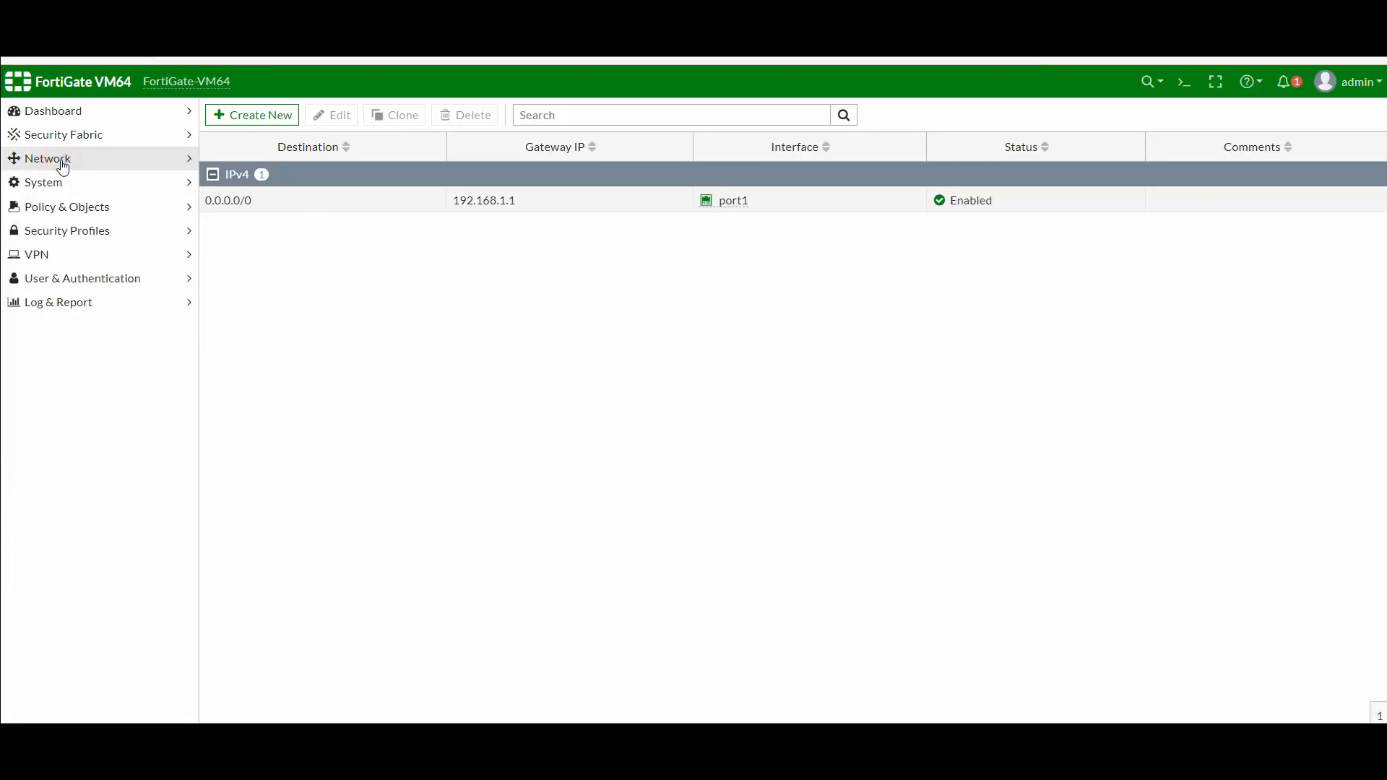
click(64, 183)
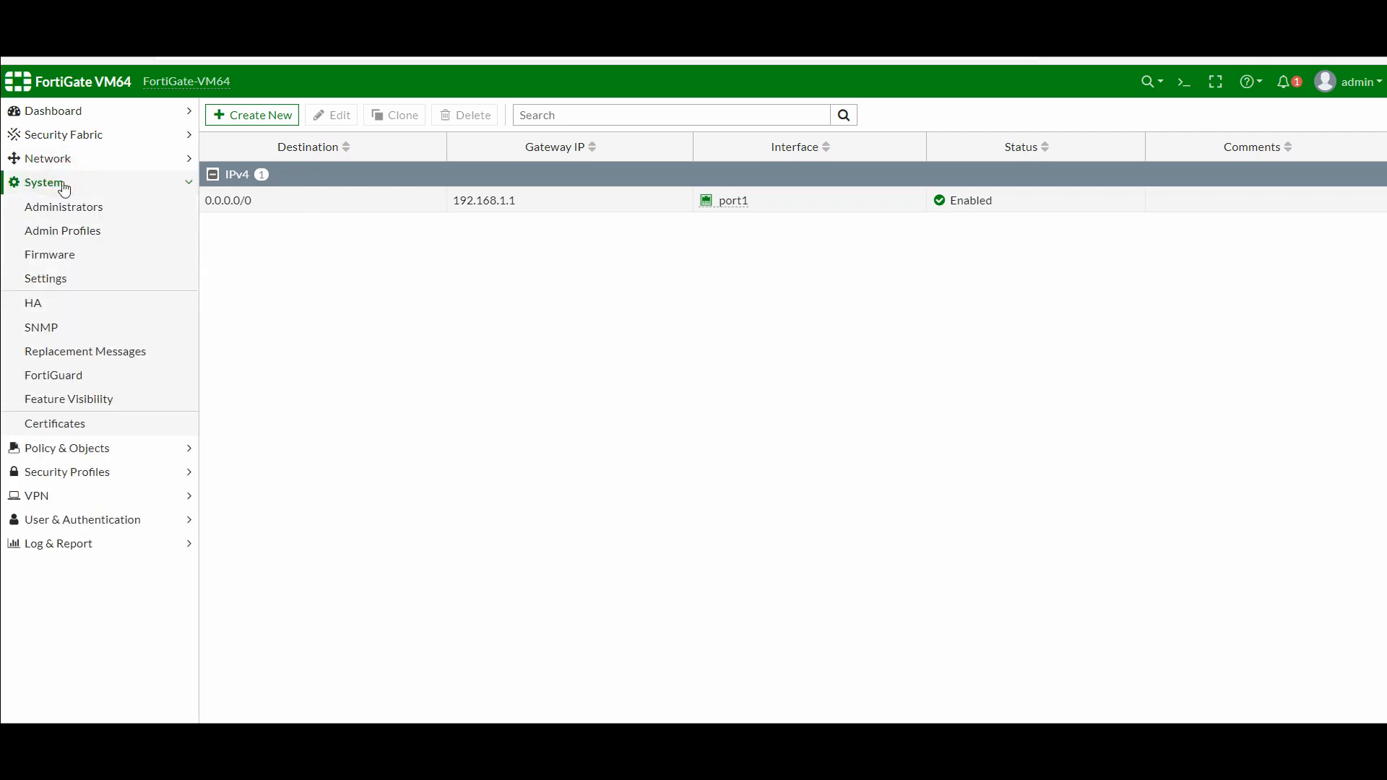
click(65, 207)
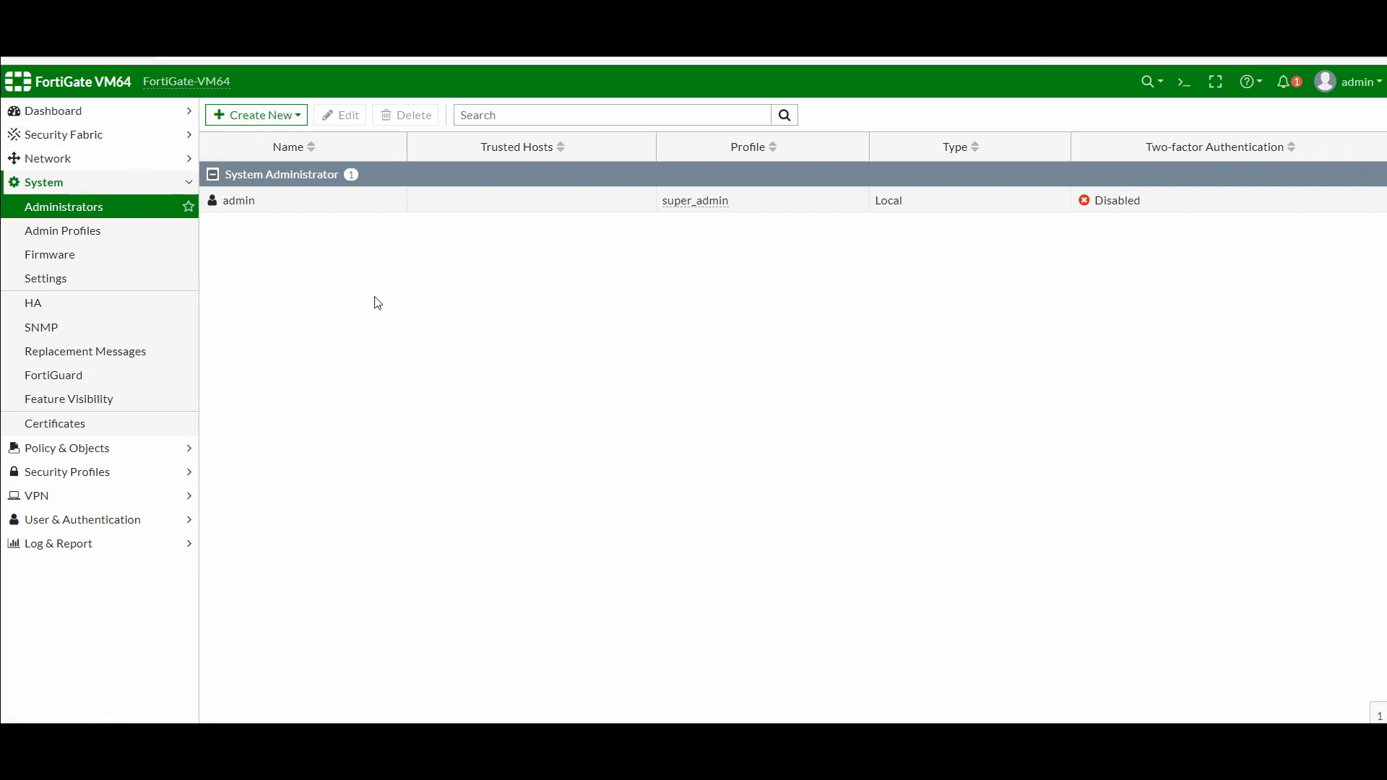
click(67, 259)
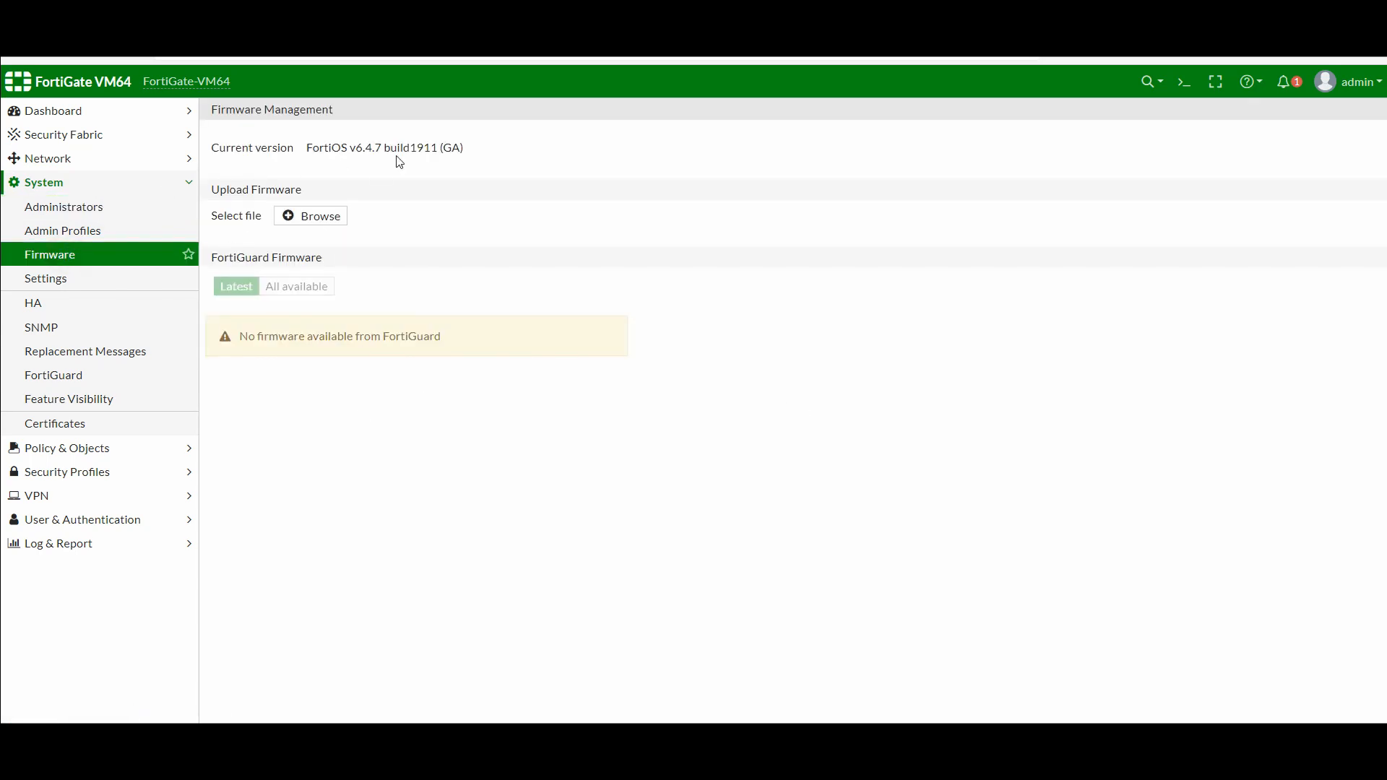
click(70, 277)
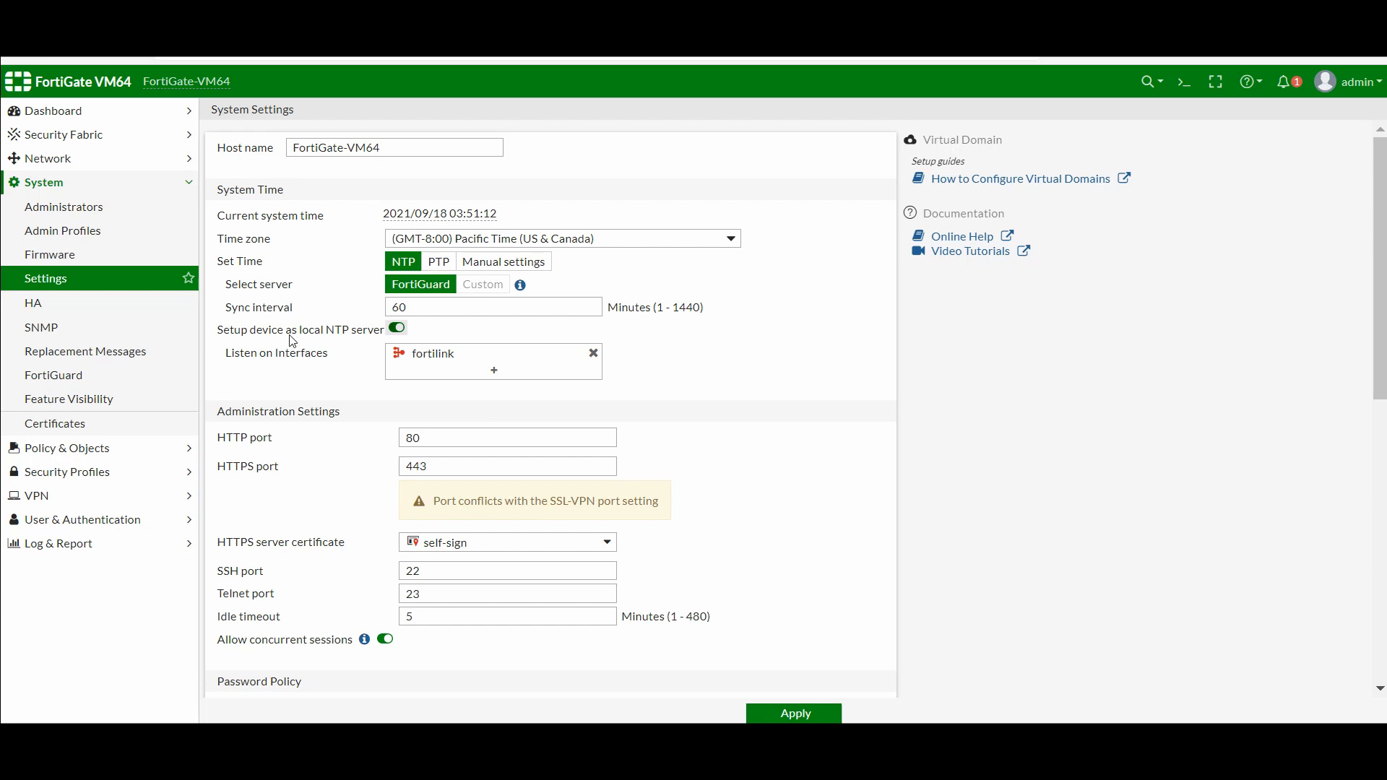
click(80, 455)
click(63, 230)
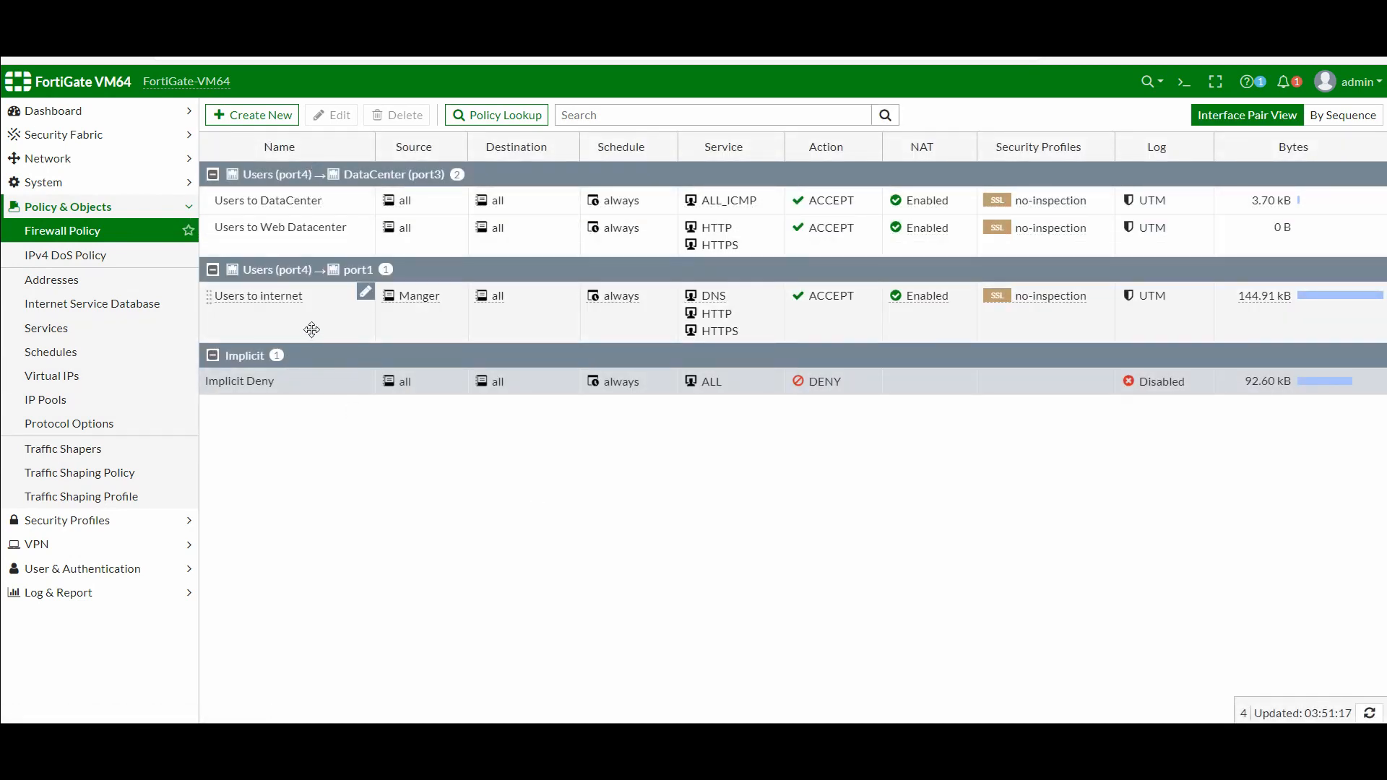
Edit the Users to Internet policy to enable Web Filter 'default' with certificate-inspection SSL inspection
click(287, 320)
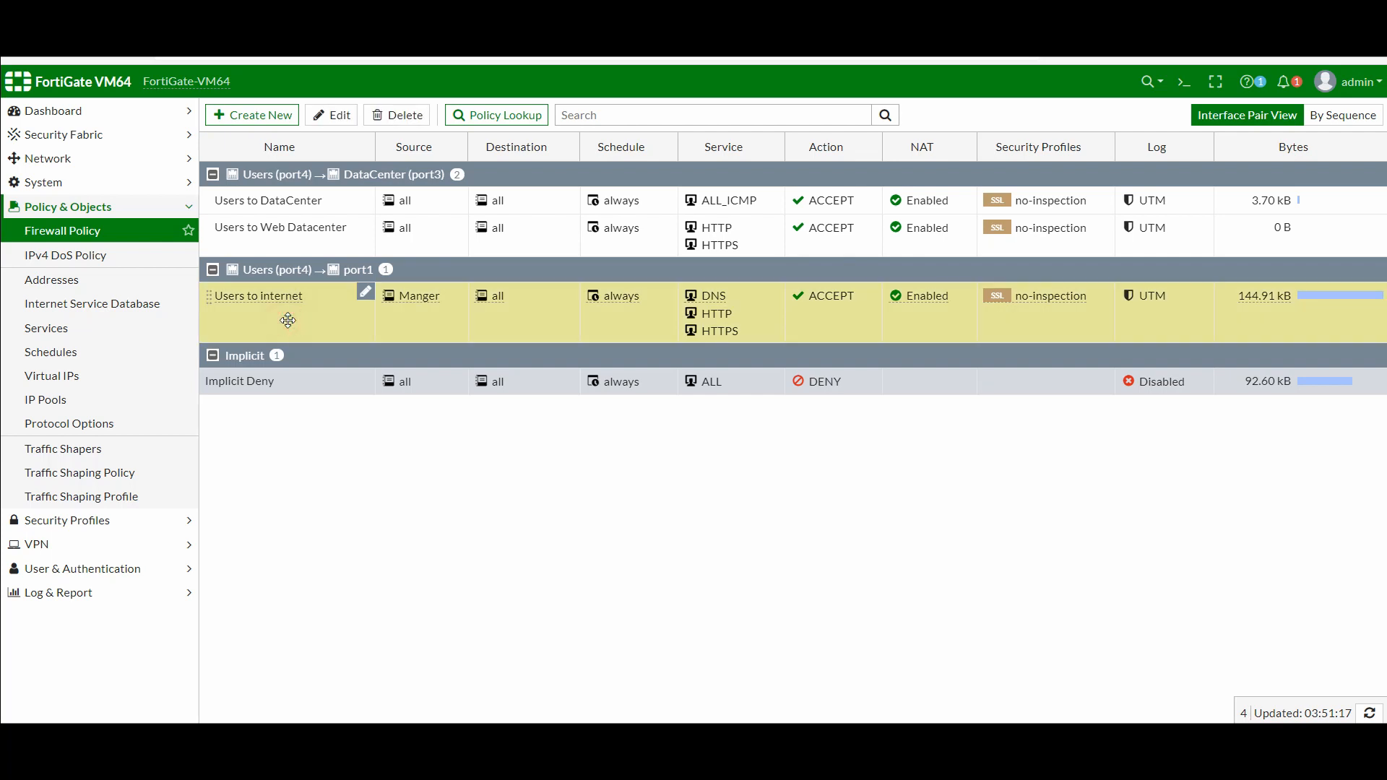
double_click(267, 310)
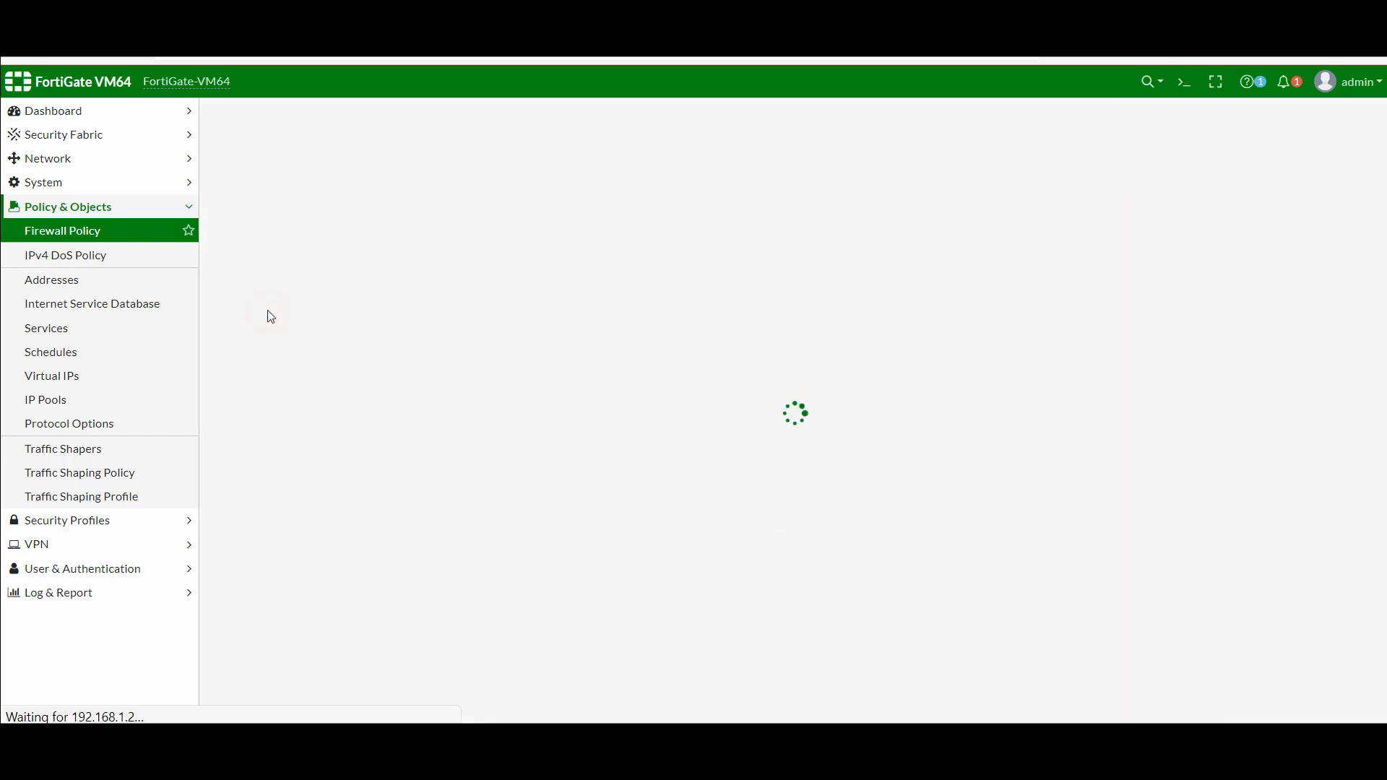
scroll(590, 308, down, 2)
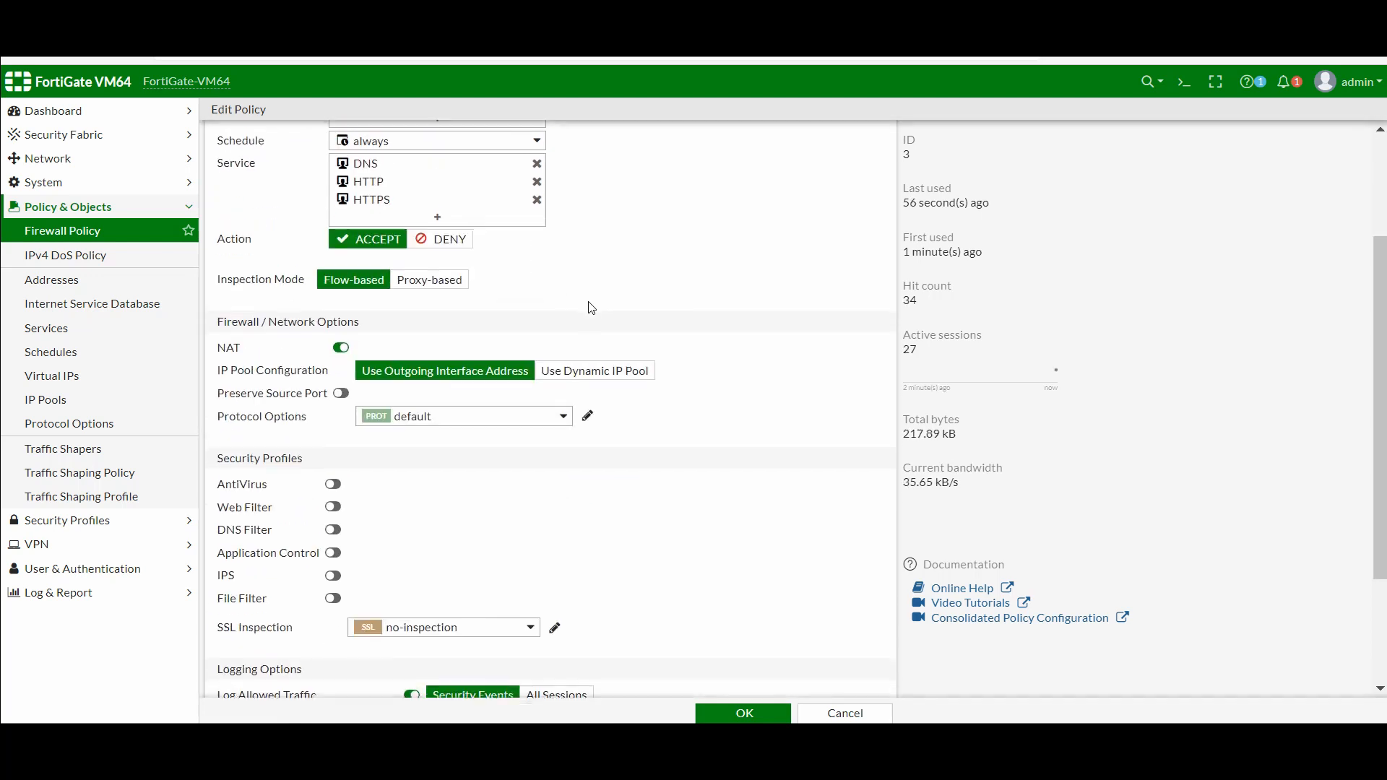
scroll(290, 442, down, 2)
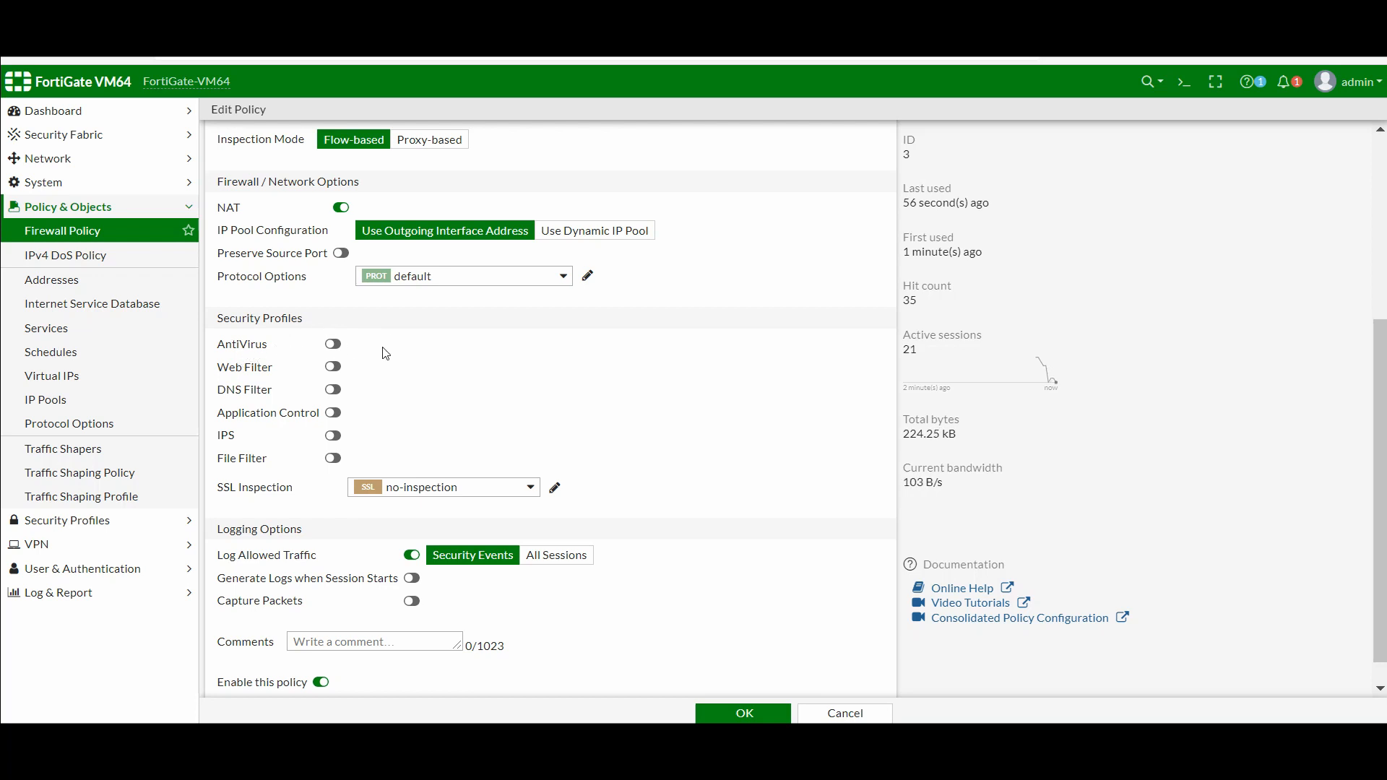
click(334, 368)
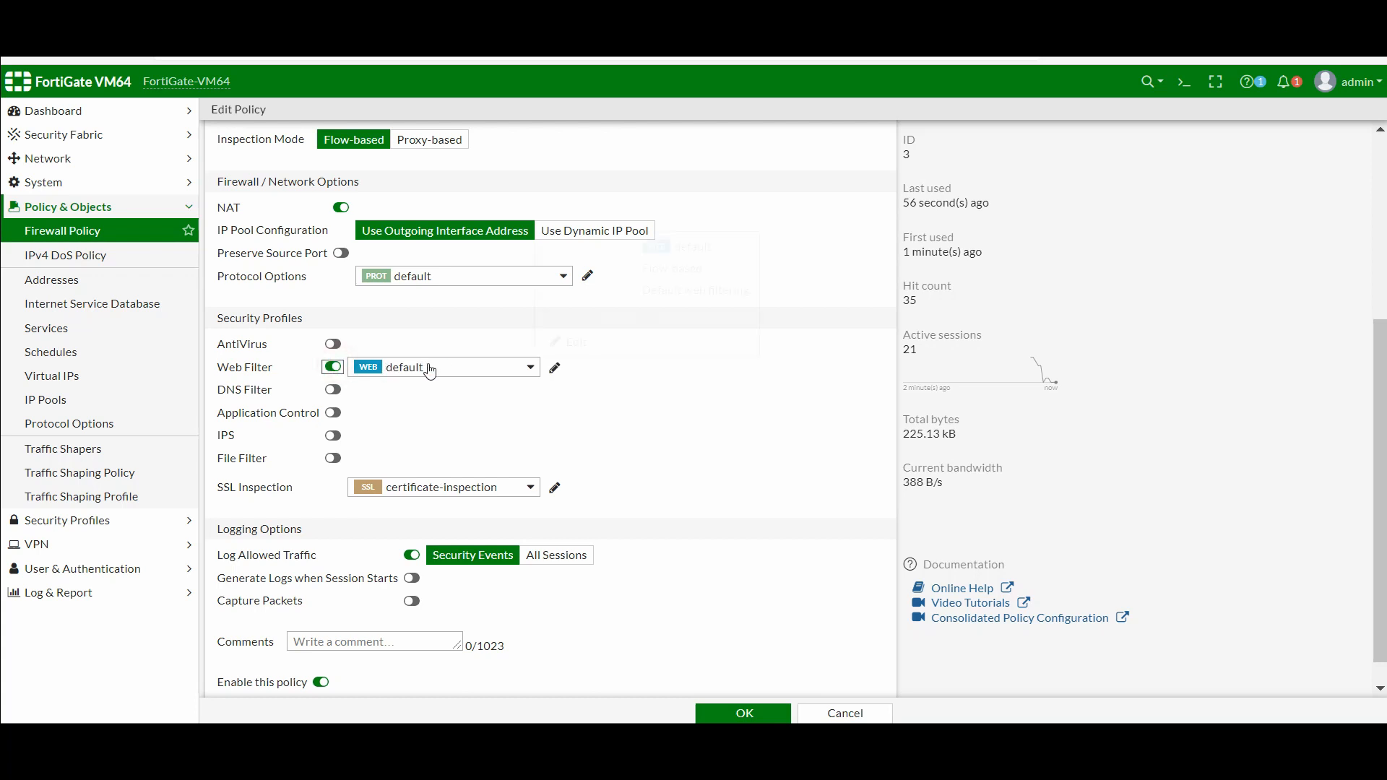
mouse_move(417, 371)
mouse_move(463, 492)
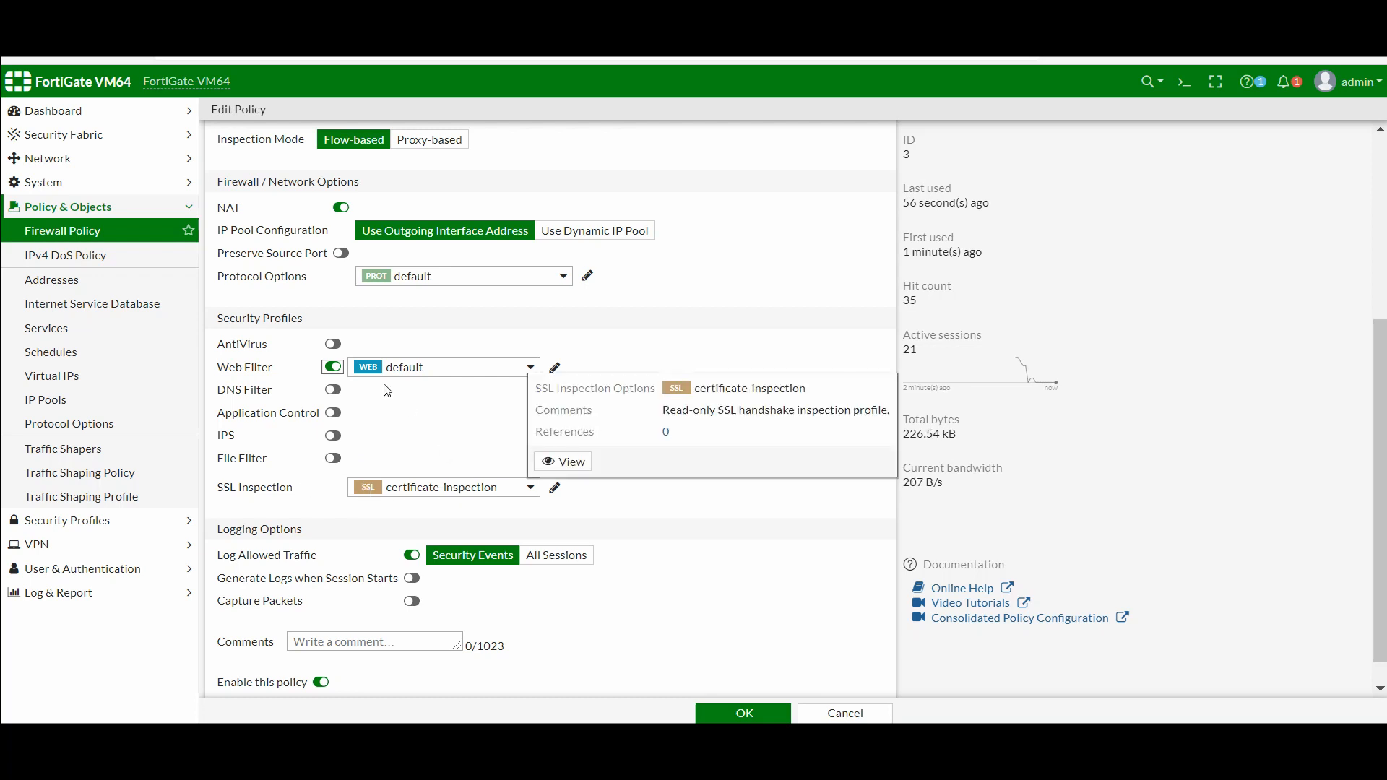